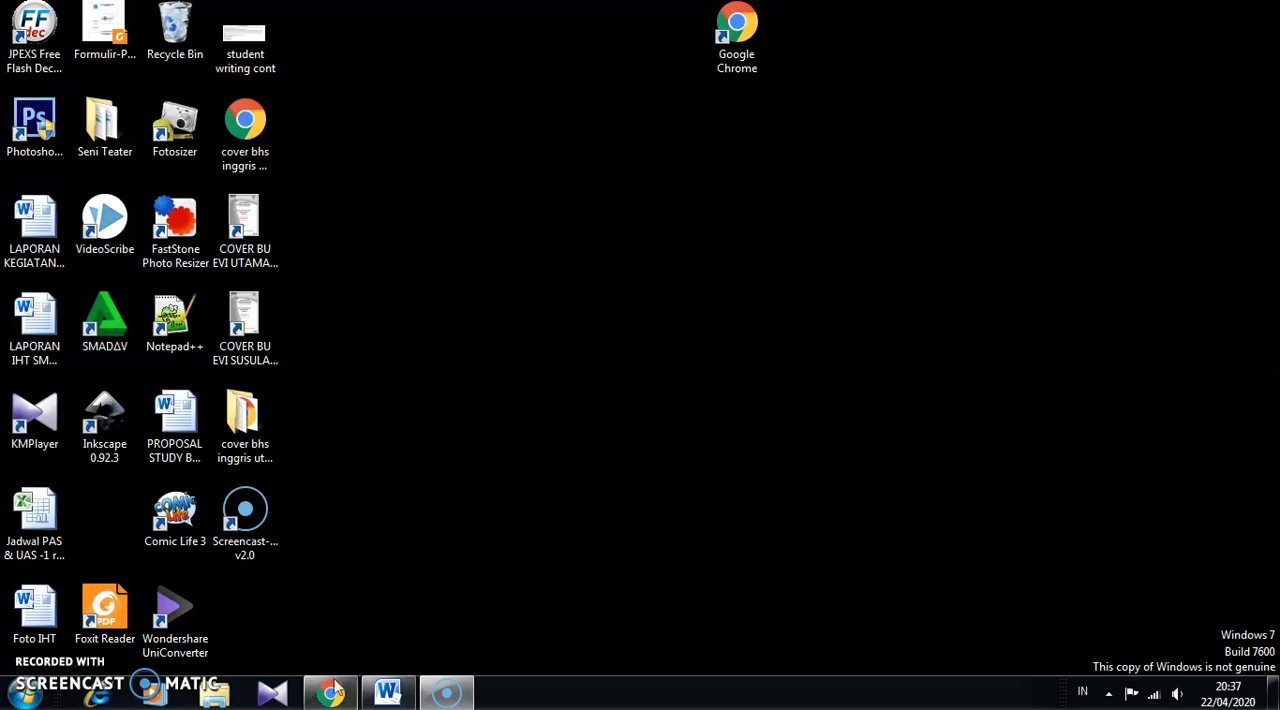
# - Switch to Chrome, log in to the school exam site with the prefilled credentials, and close the gunung image-search page
pyautogui.click(330, 693)
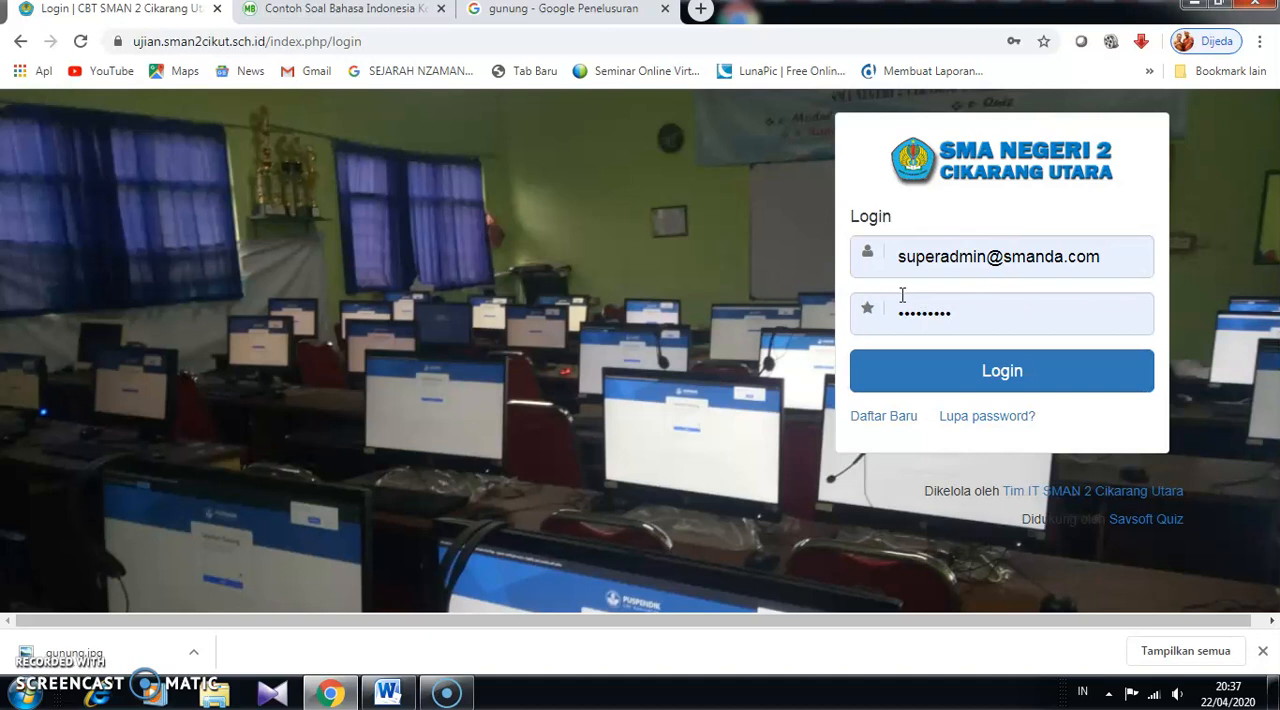
pyautogui.click(990, 373)
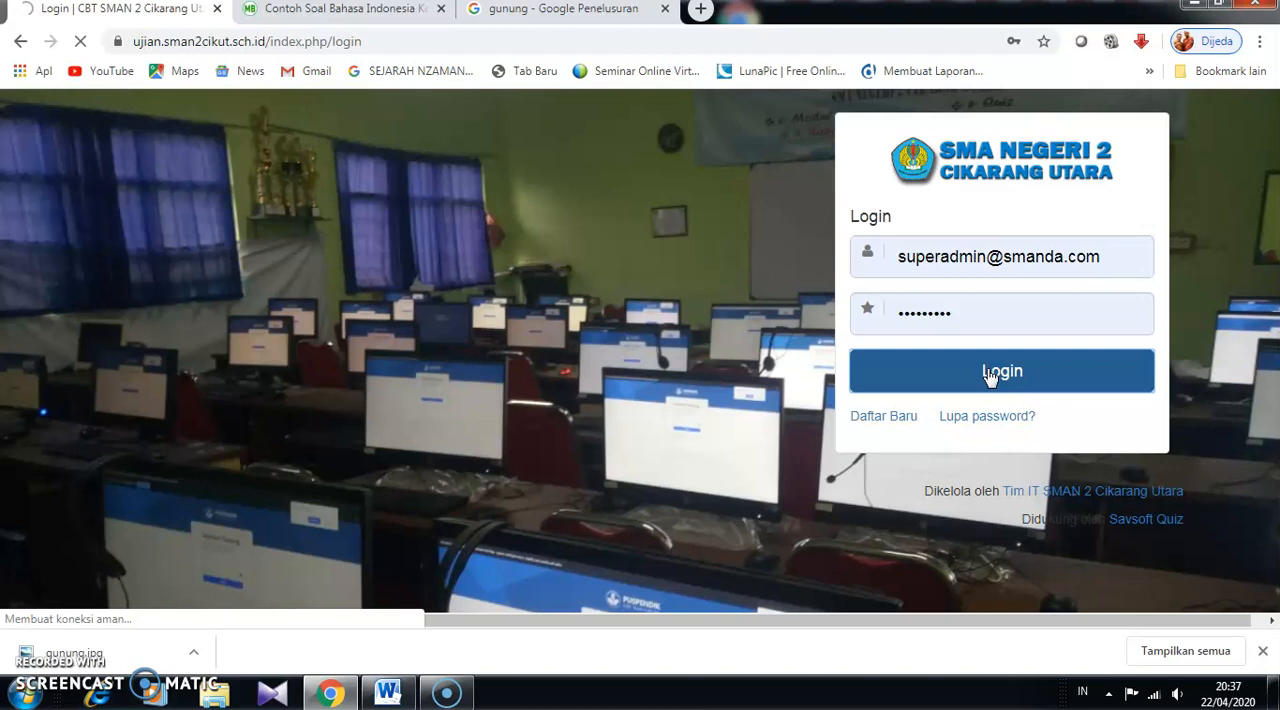
pyautogui.click(578, 10)
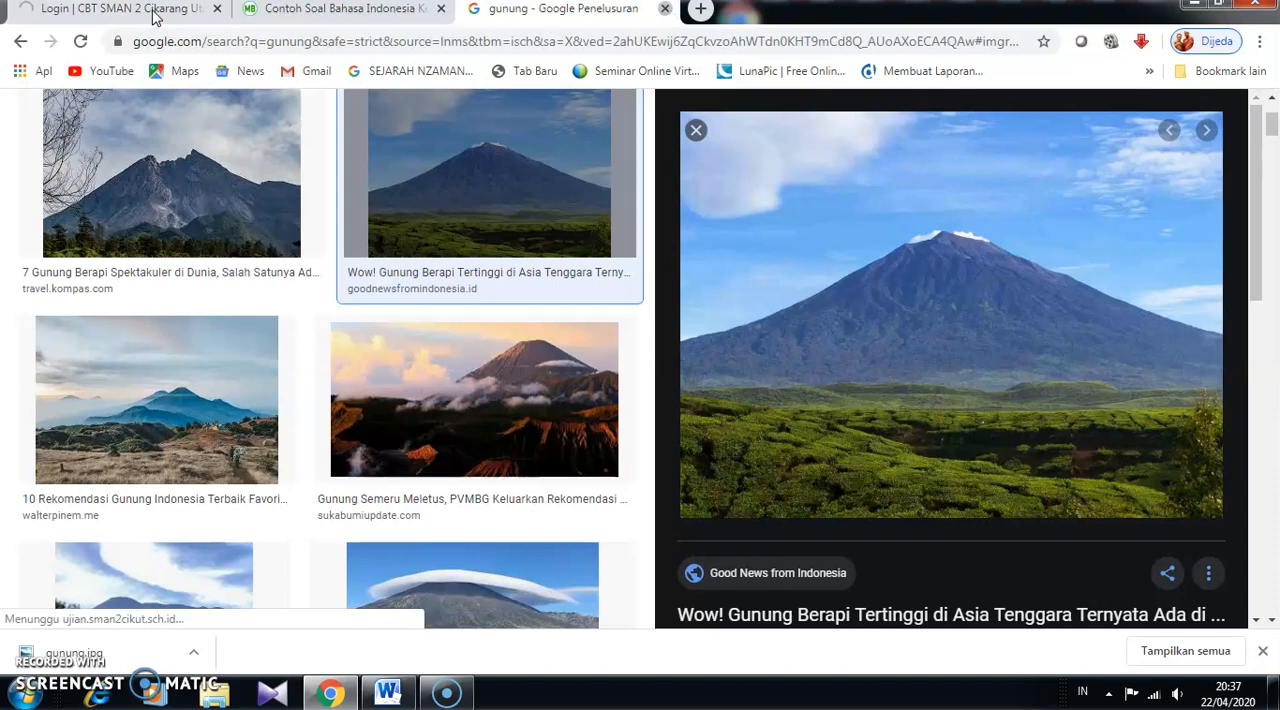
pyautogui.hotkey('ctrl', 'w')
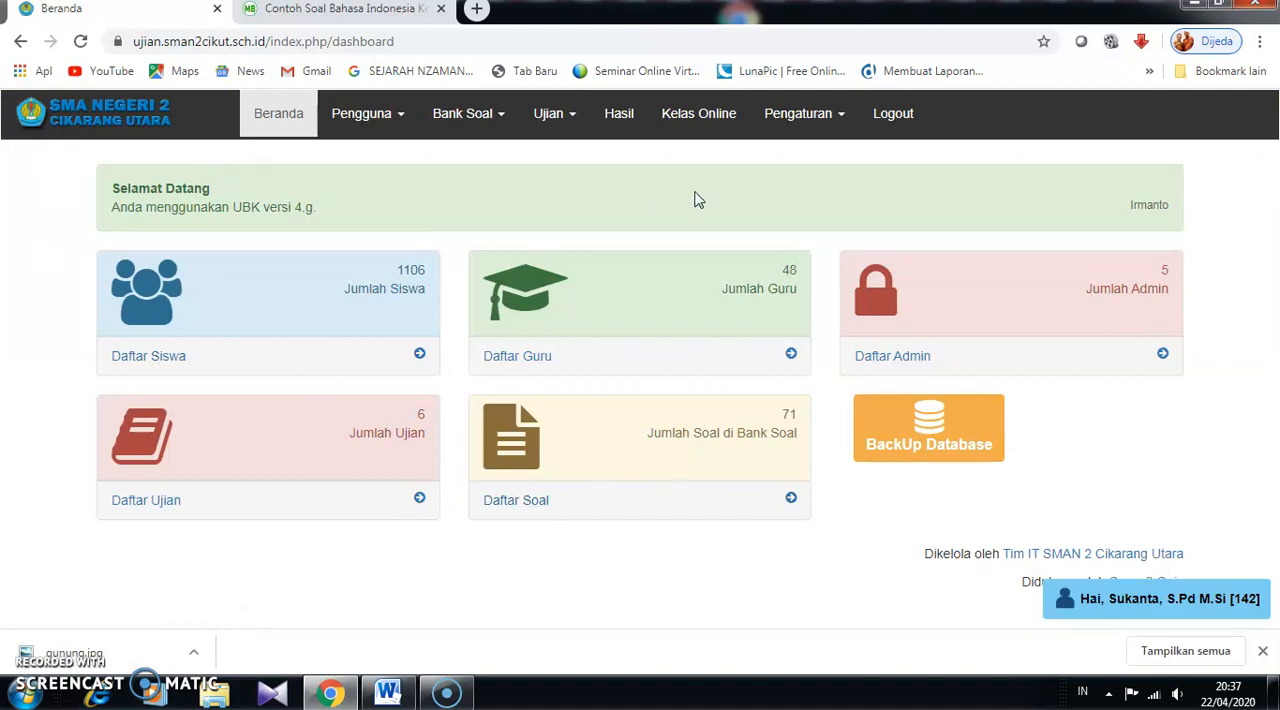
pyautogui.click(402, 120)
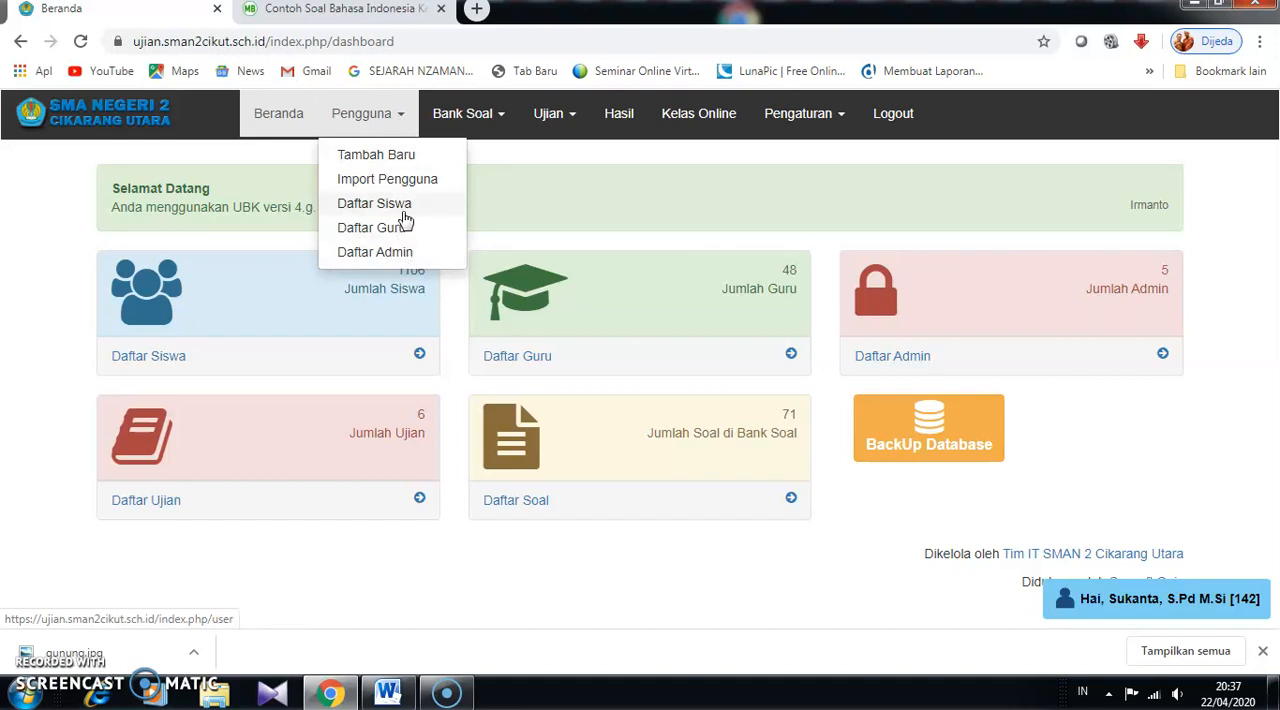
pyautogui.click(503, 118)
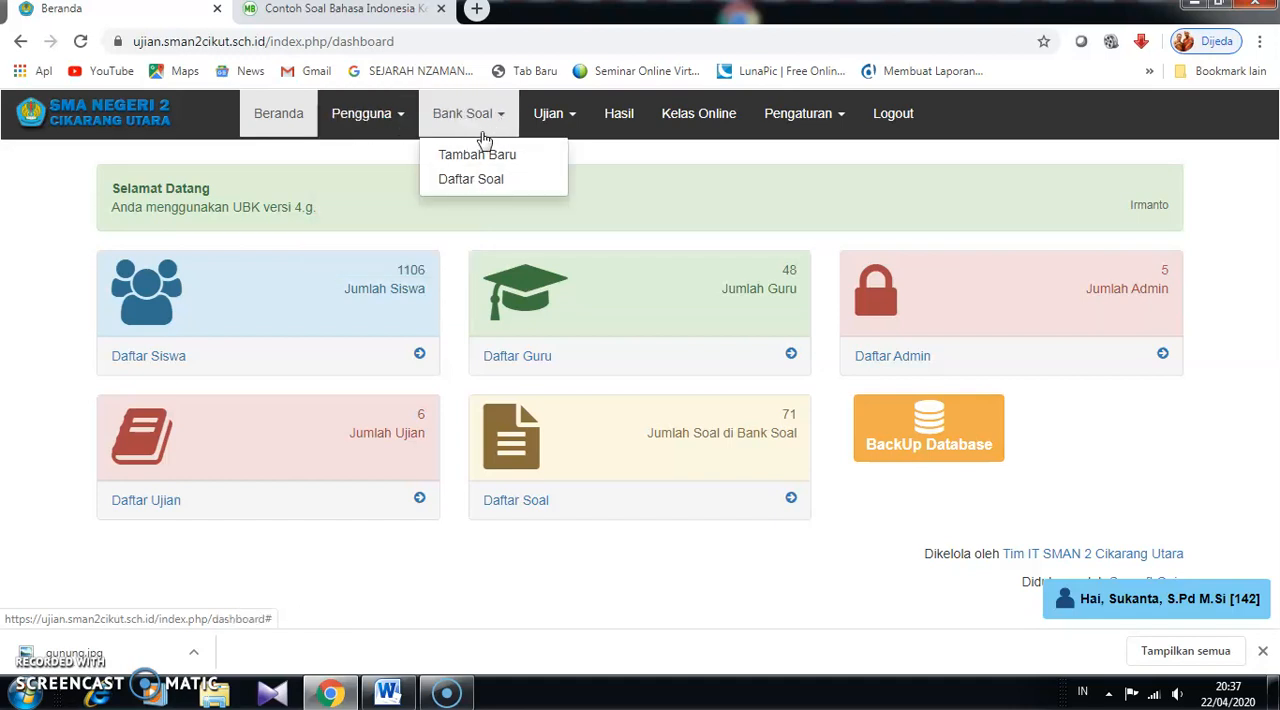
pyautogui.click(575, 118)
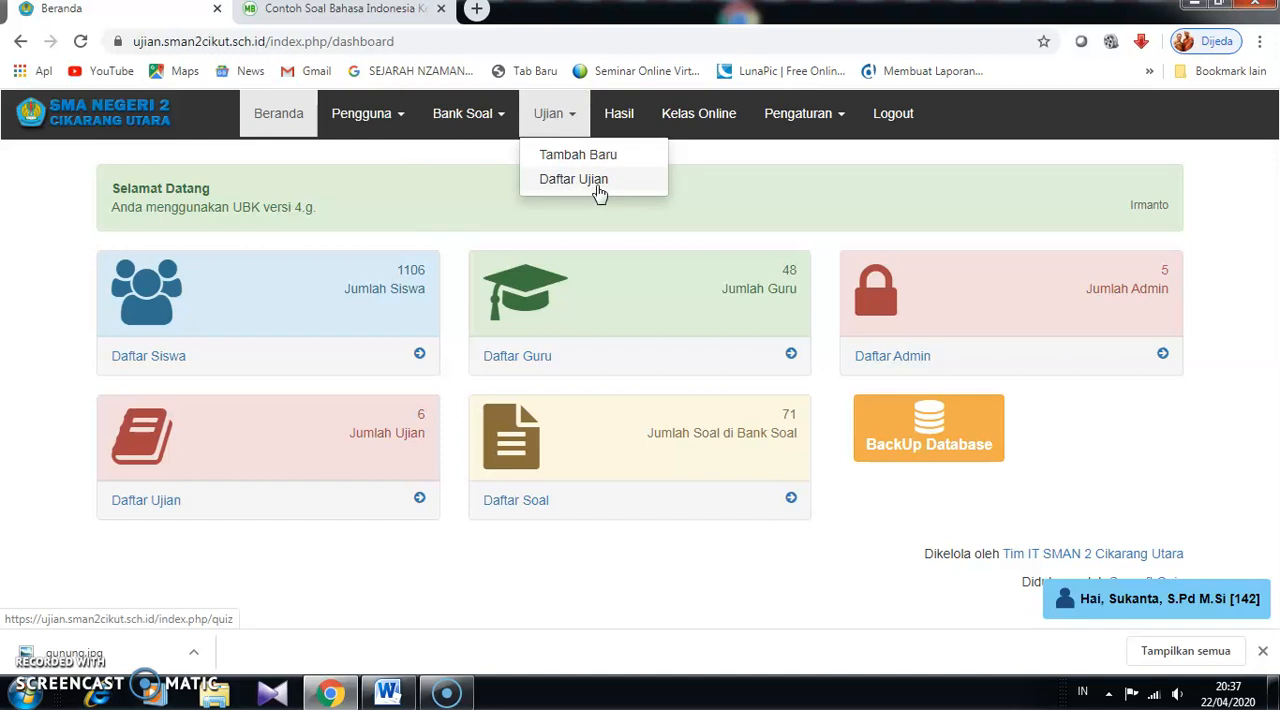
pyautogui.click(617, 121)
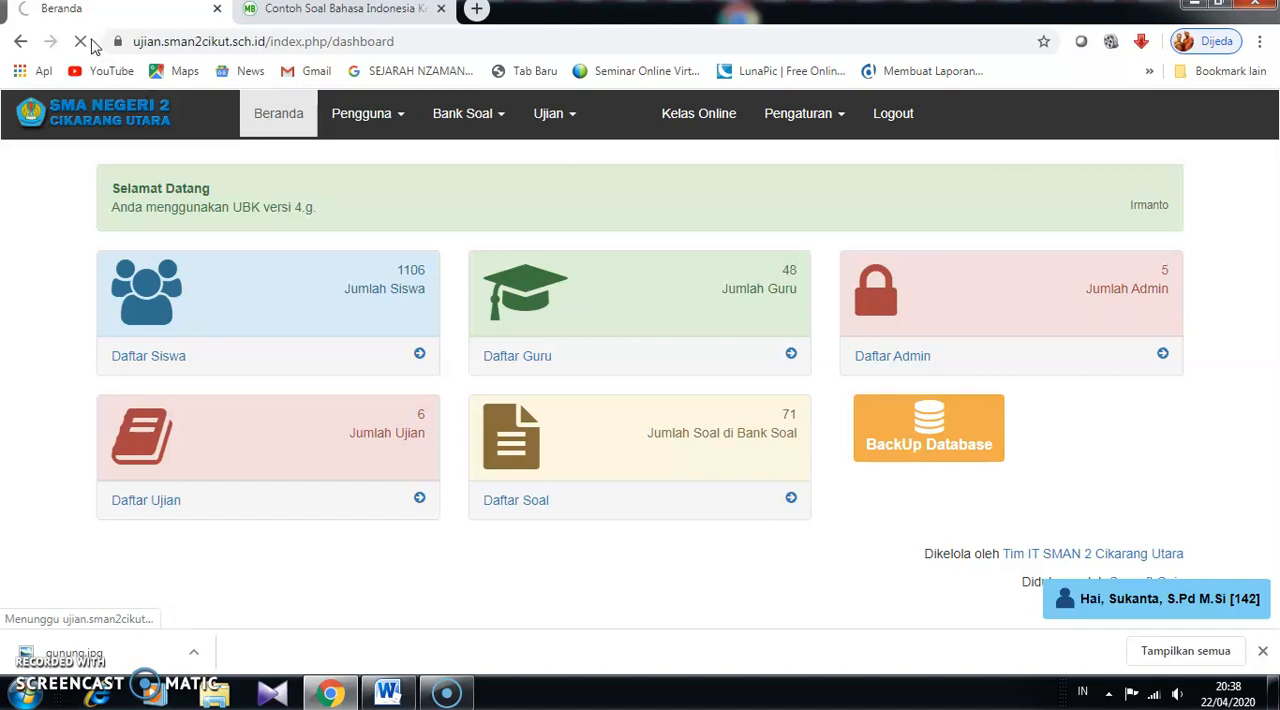
pyautogui.click(84, 44)
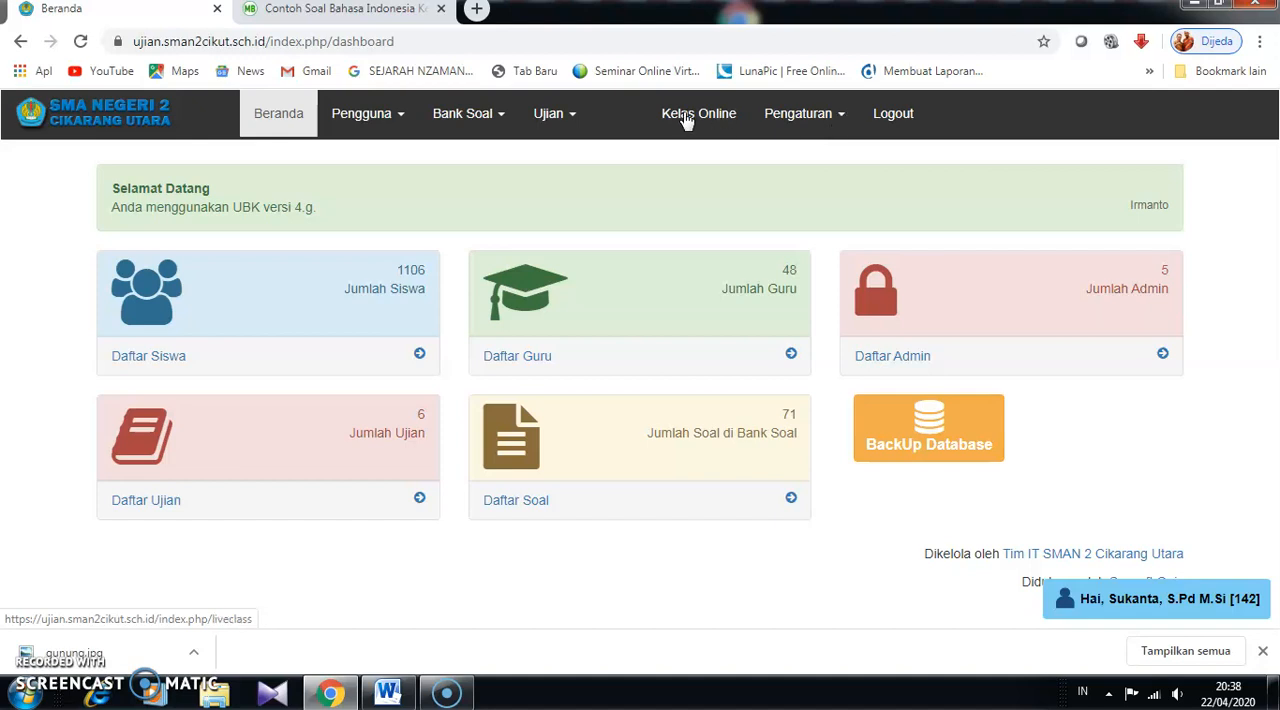
pyautogui.click(297, 108)
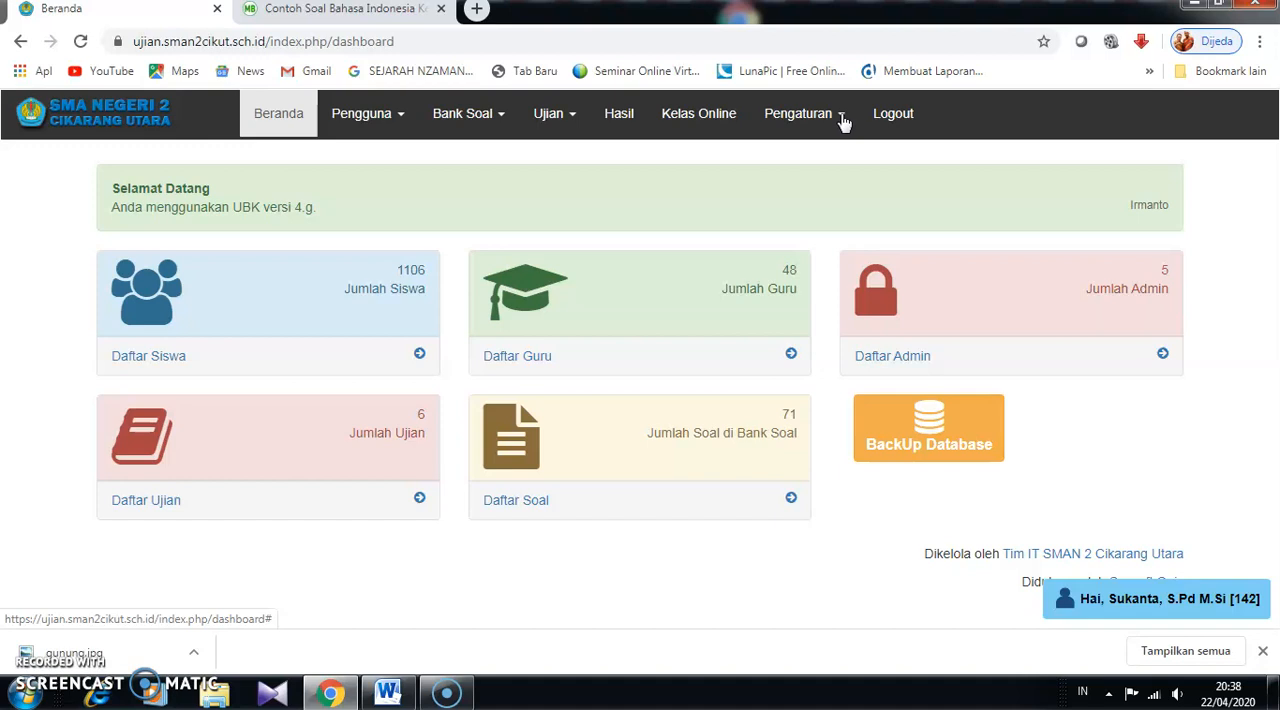
# - Open the Daftar Bab page from the site settings and look through the existing chapters
pyautogui.click(845, 121)
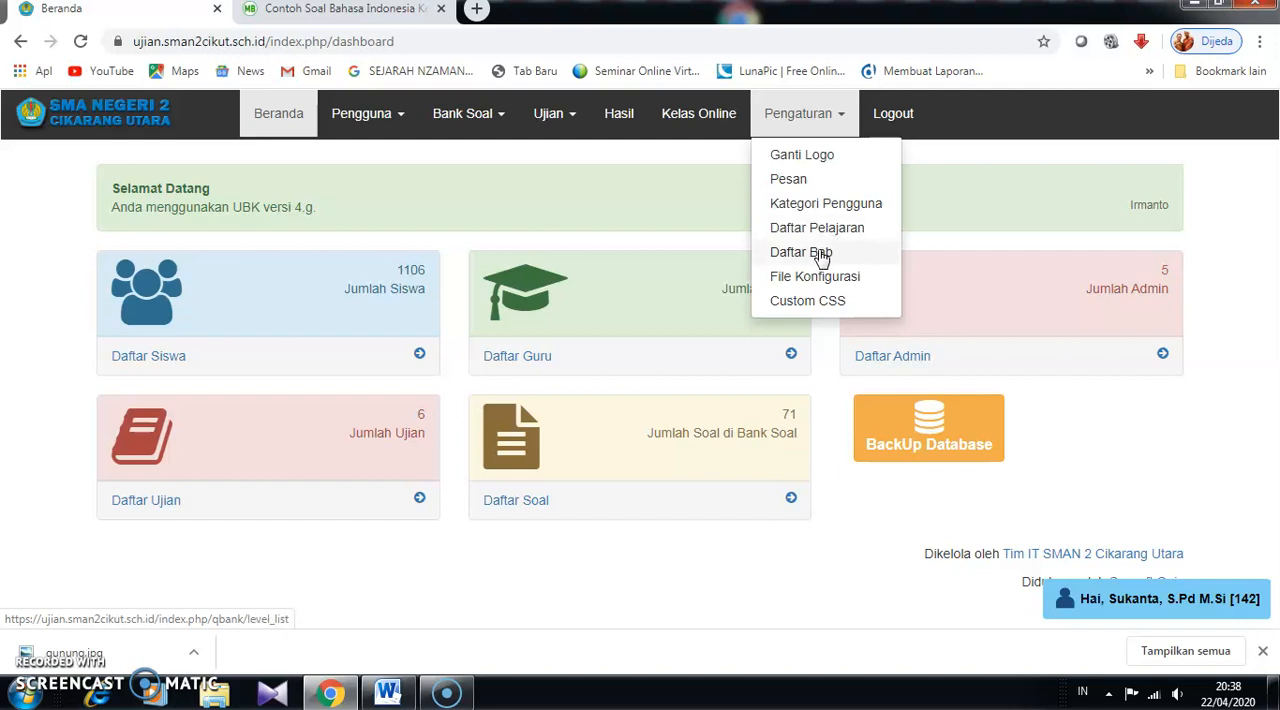
pyautogui.click(821, 256)
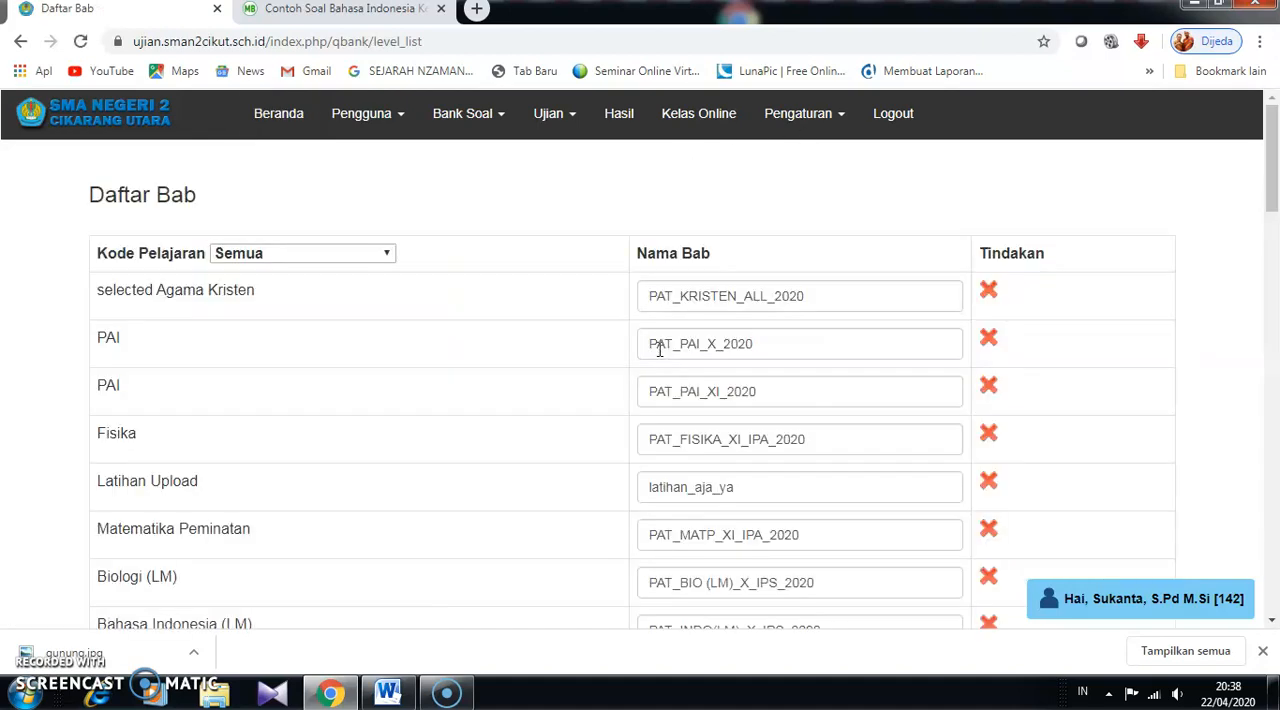
pyautogui.scroll(-1, 205, 334)
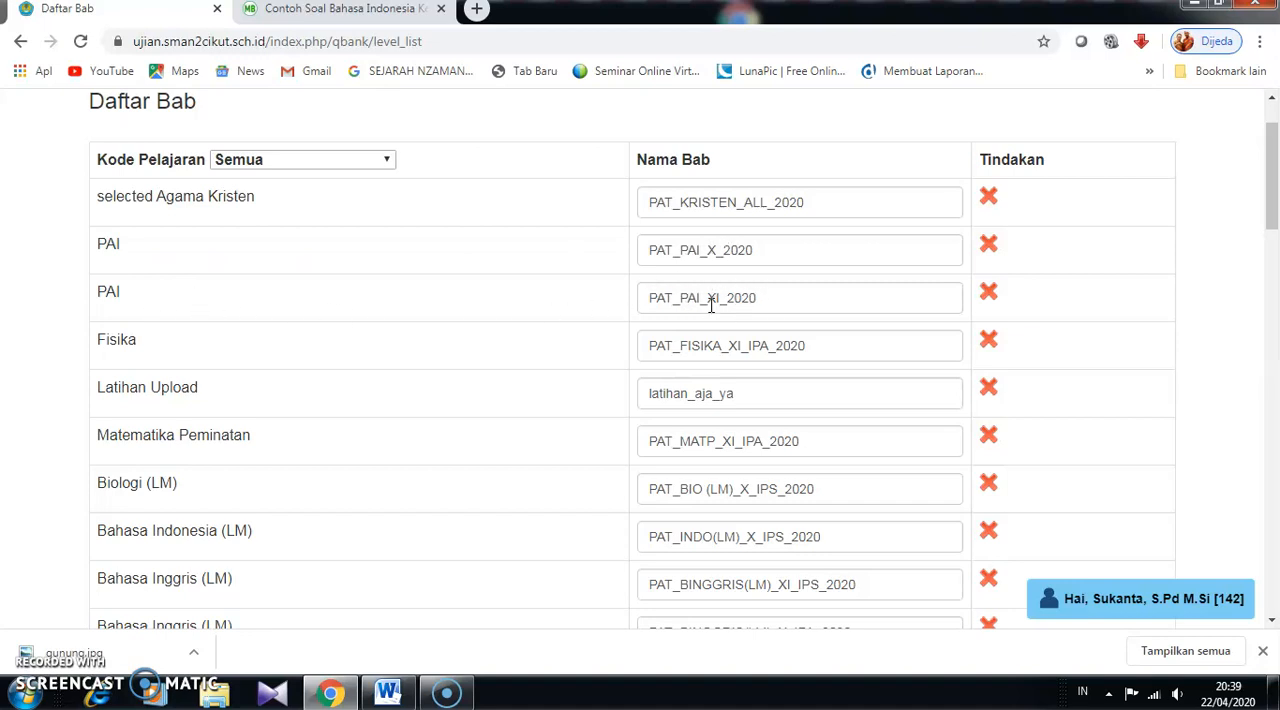
pyautogui.scroll(-1, 270, 420)
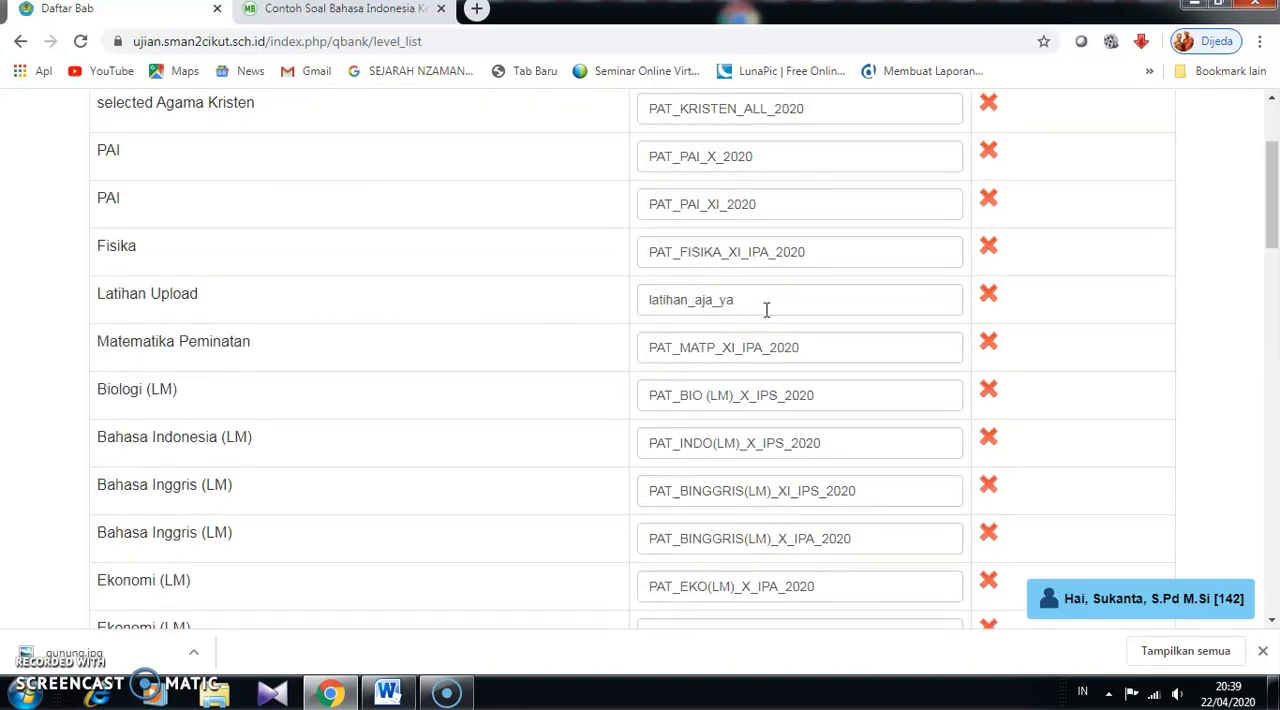
pyautogui.scroll(-10, 325, 445)
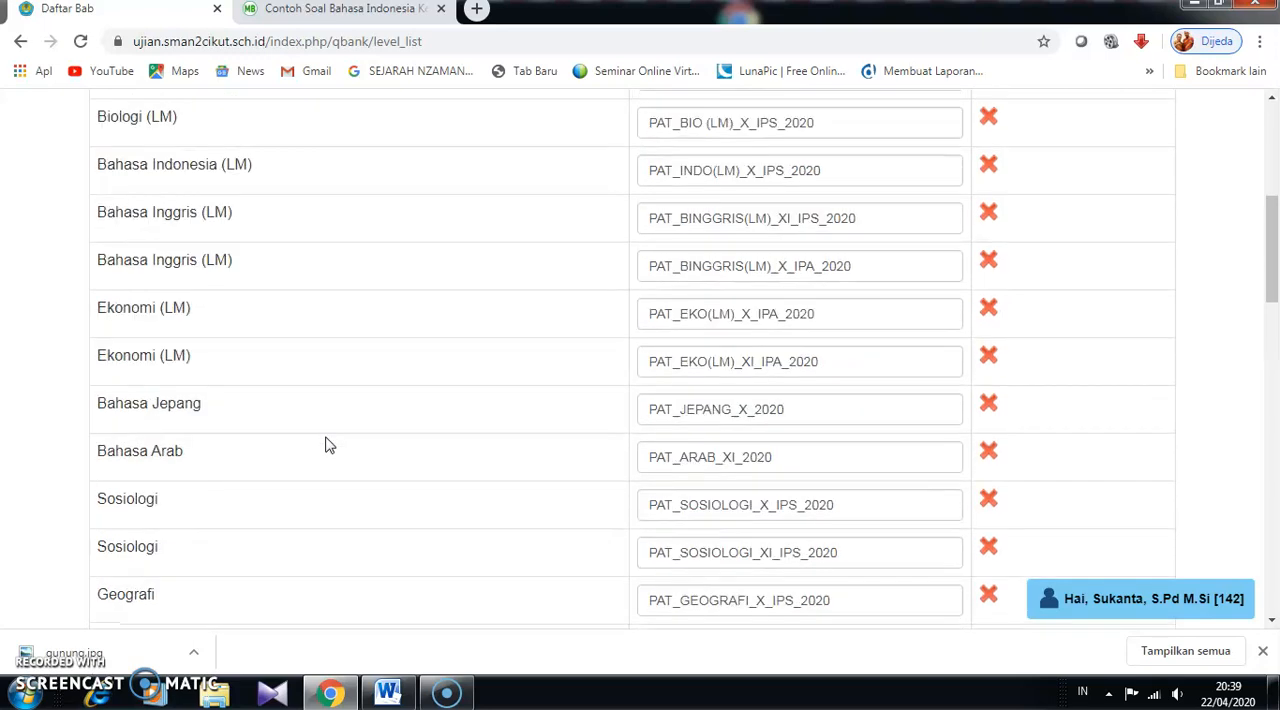
pyautogui.scroll(-10, 325, 448)
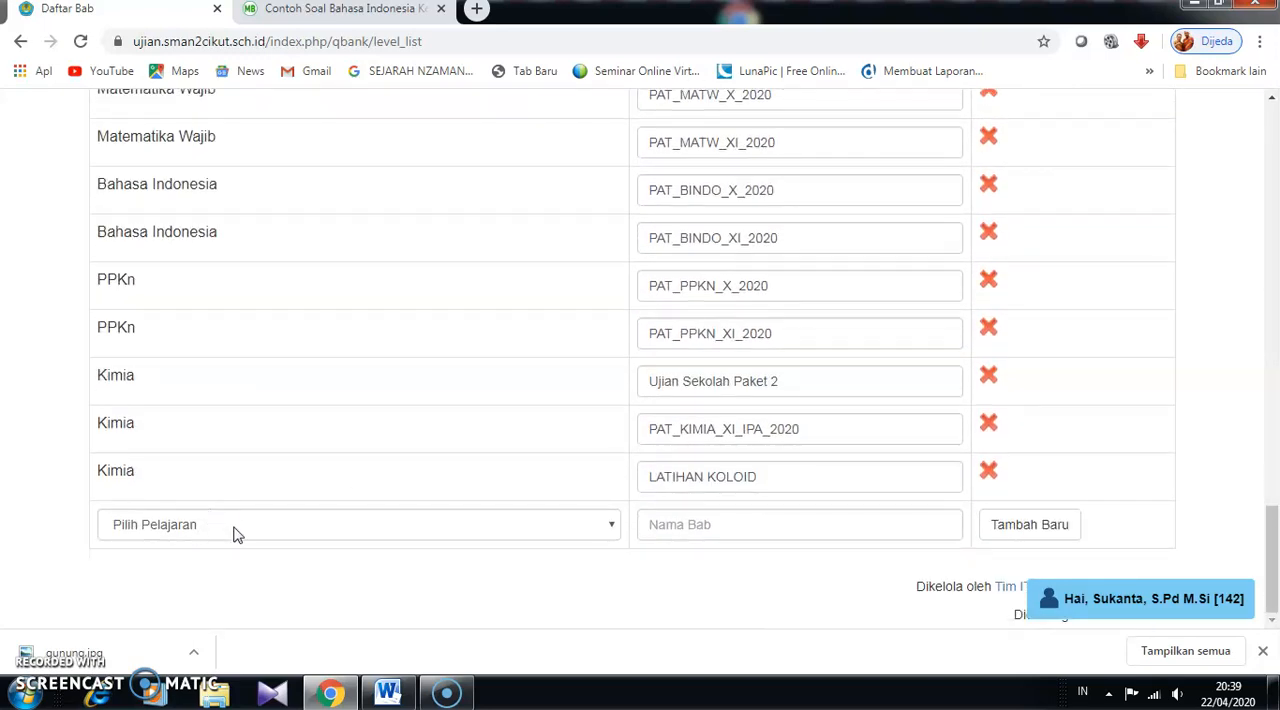
# - Add a new chapter named "latihan saja ya" under the subject 48 - Latihan Upload
pyautogui.click(614, 531)
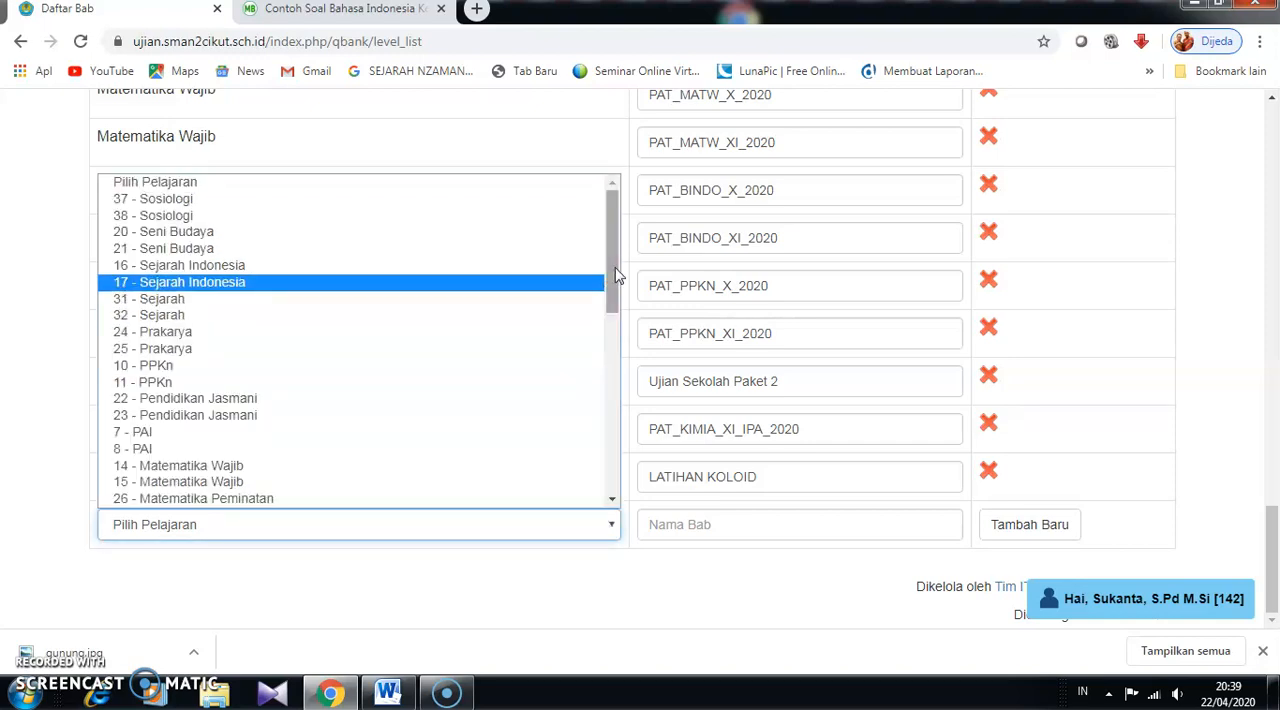
pyautogui.moveTo(614, 250); pyautogui.dragTo(612, 223)
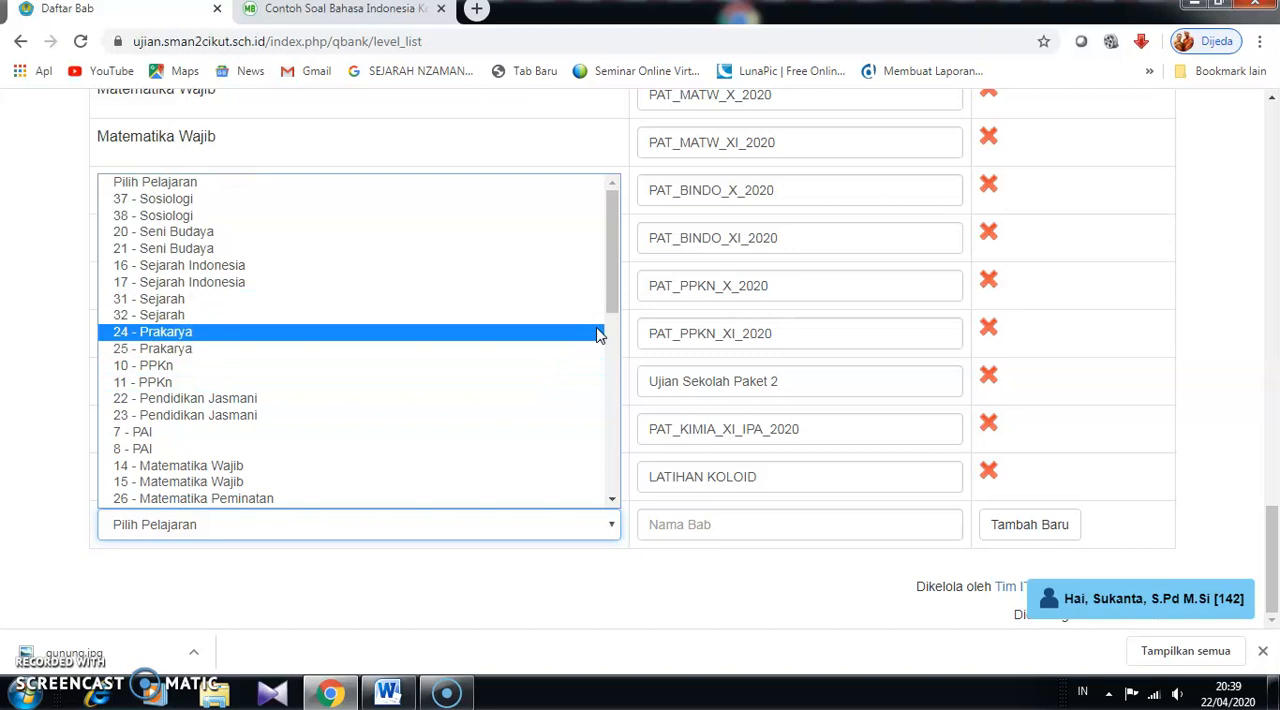
pyautogui.moveTo(617, 287); pyautogui.dragTo(598, 397)
pyautogui.click(226, 243)
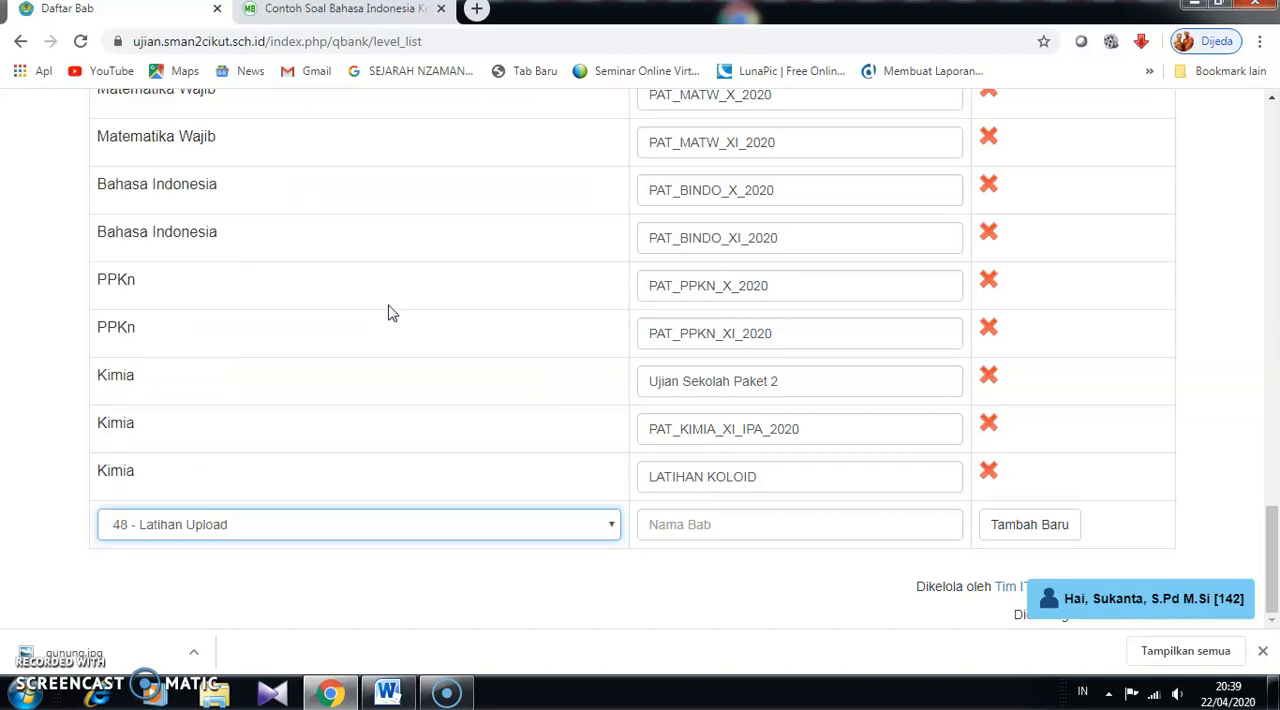
pyautogui.click(745, 528)
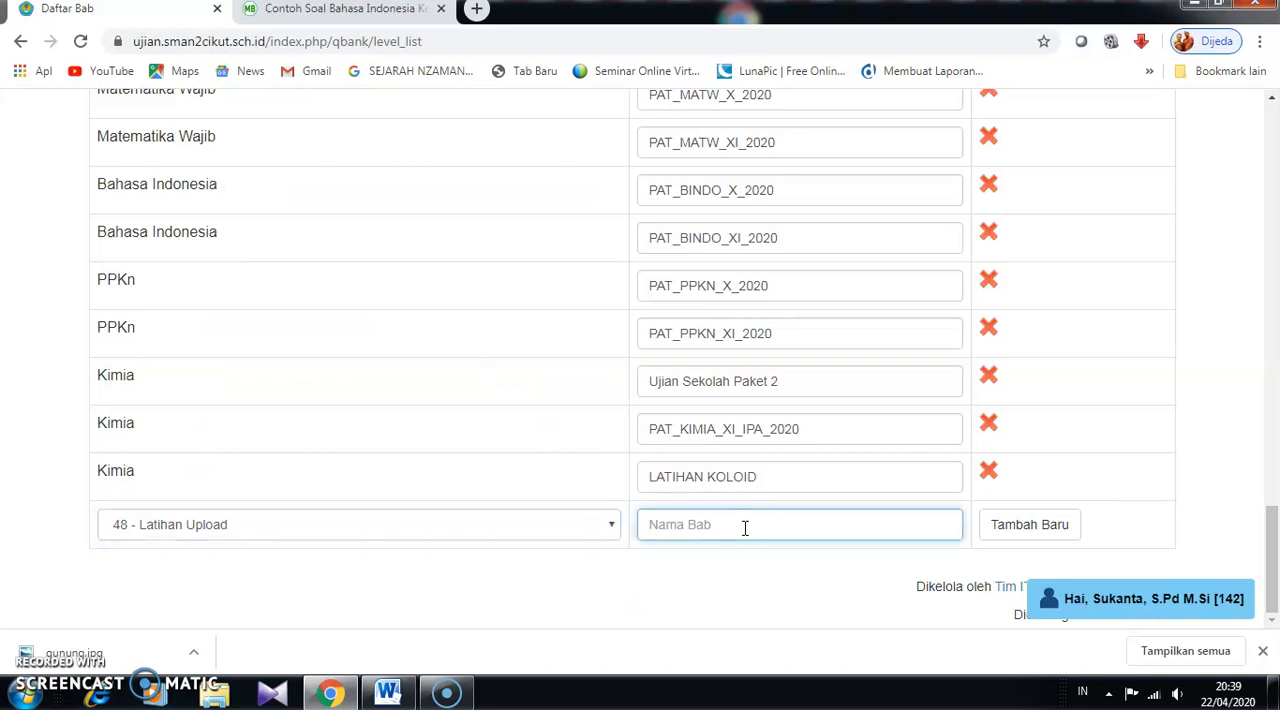
pyautogui.write('I')
pyautogui.write('atiah')
pyautogui.write('an ')
pyautogui.write('saja ya')
pyautogui.click(1010, 534)
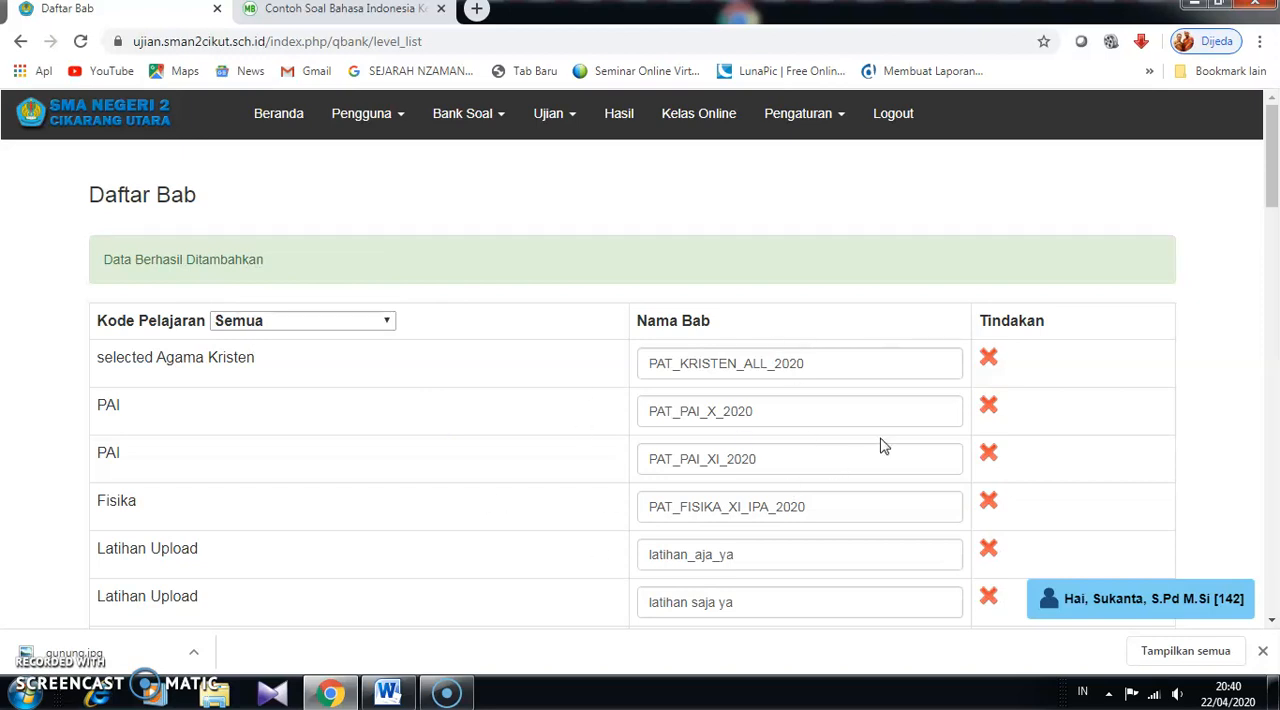
# - Check the new Latihan Upload chapter in the list and open the question bank's Daftar Soal page
pyautogui.scroll(-2, 690, 360)
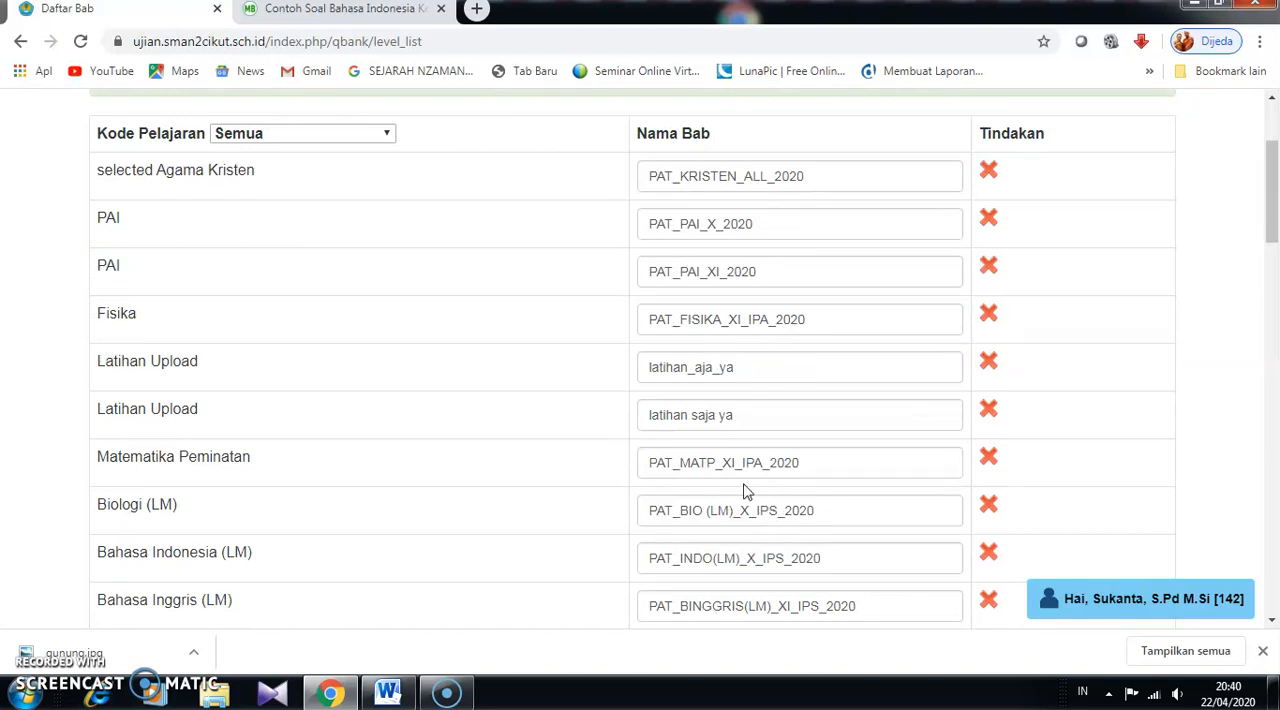
pyautogui.scroll(2, 800, 450)
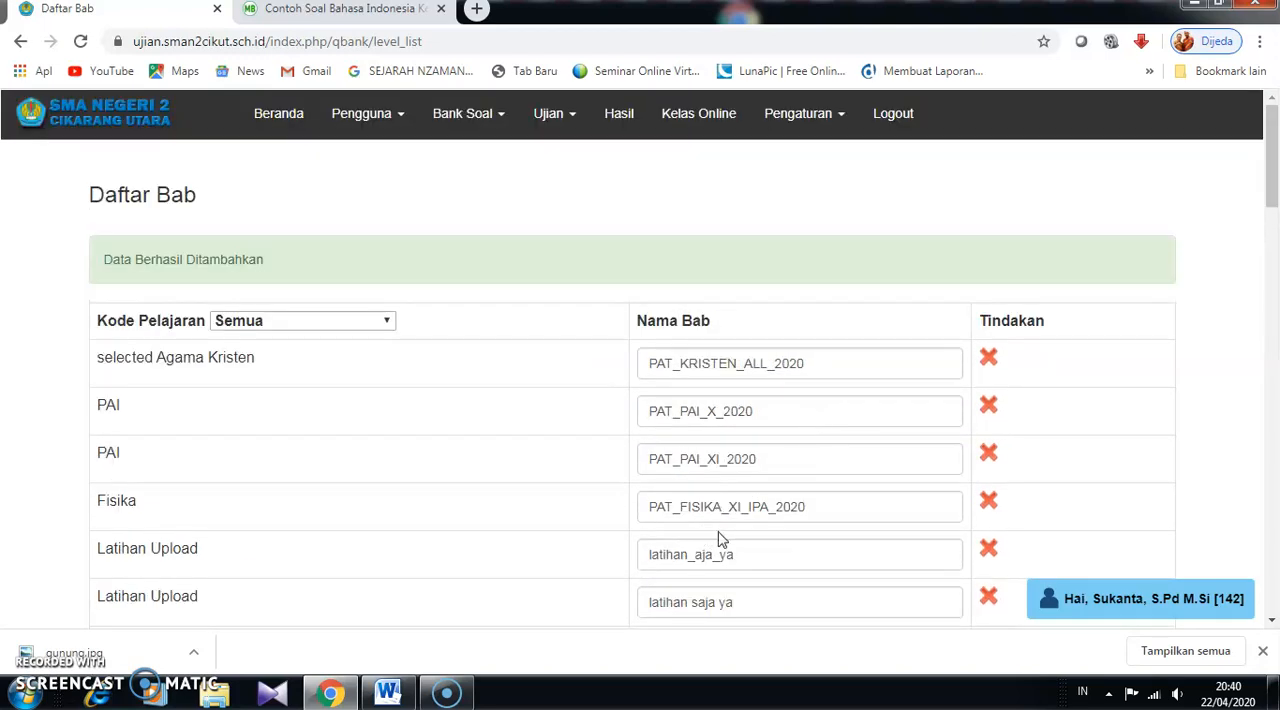
pyautogui.scroll(-1, 729, 512)
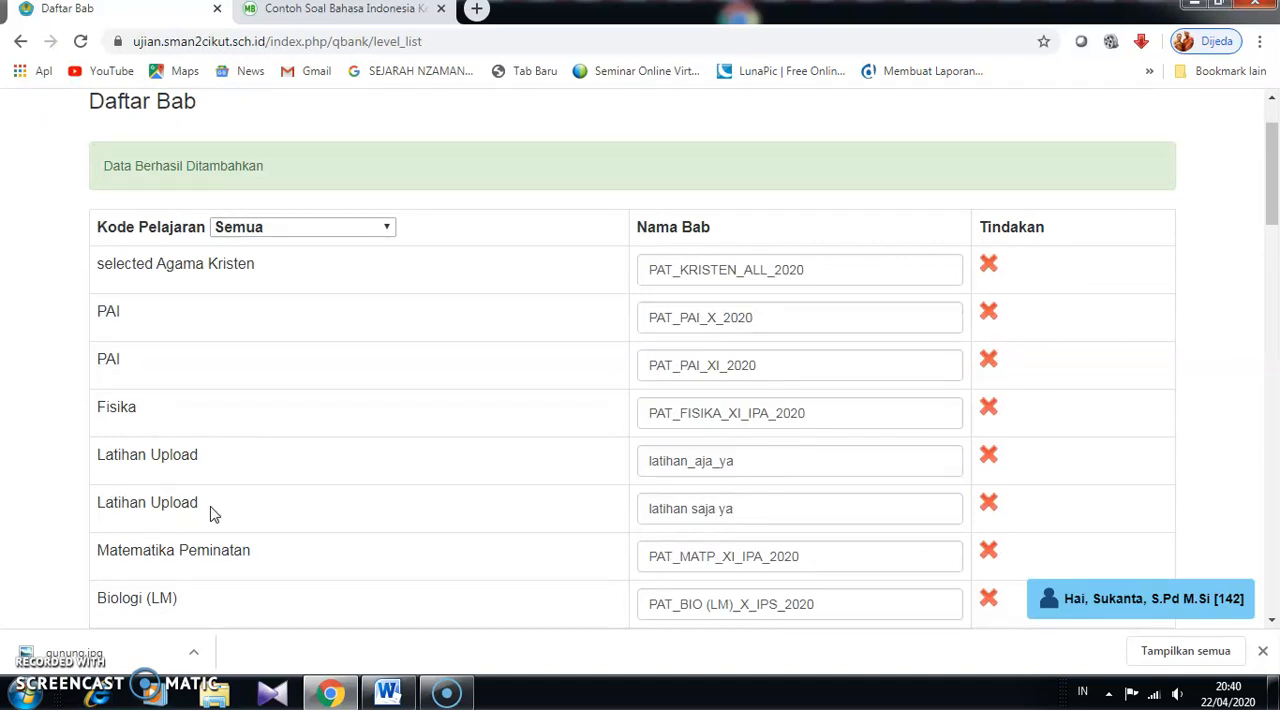
pyautogui.scroll(1, 787, 501)
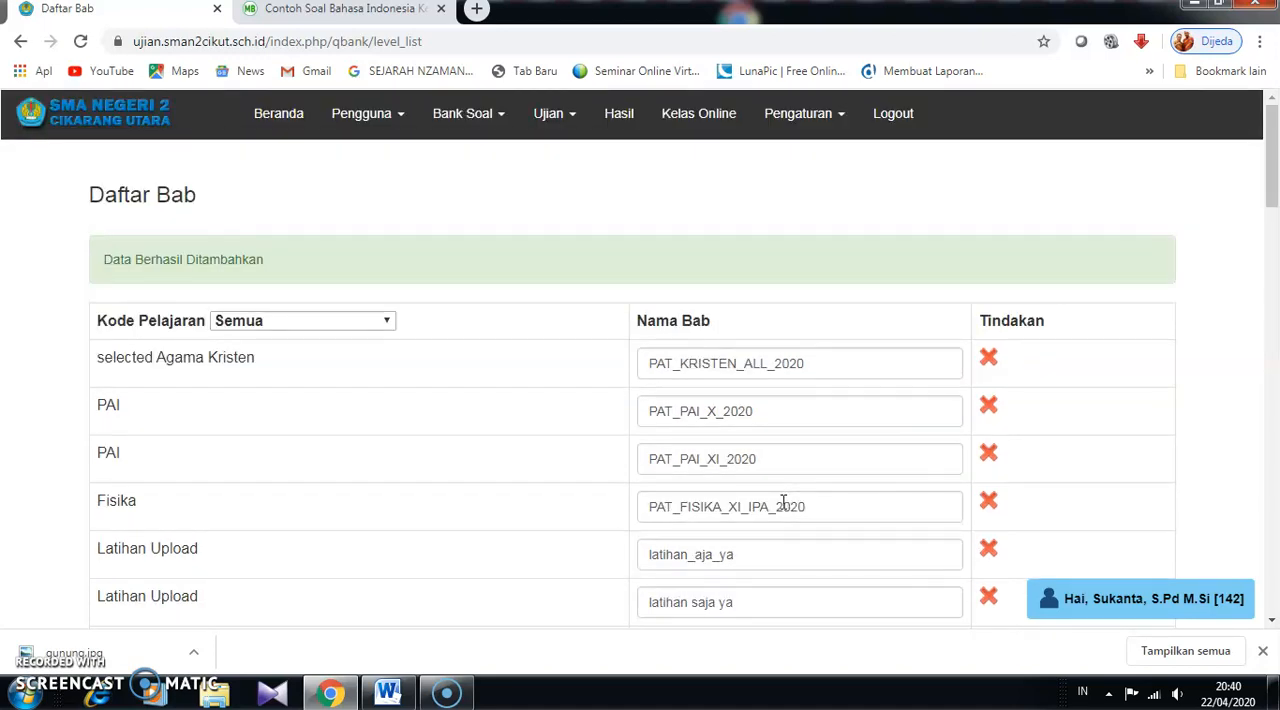
pyautogui.click(503, 122)
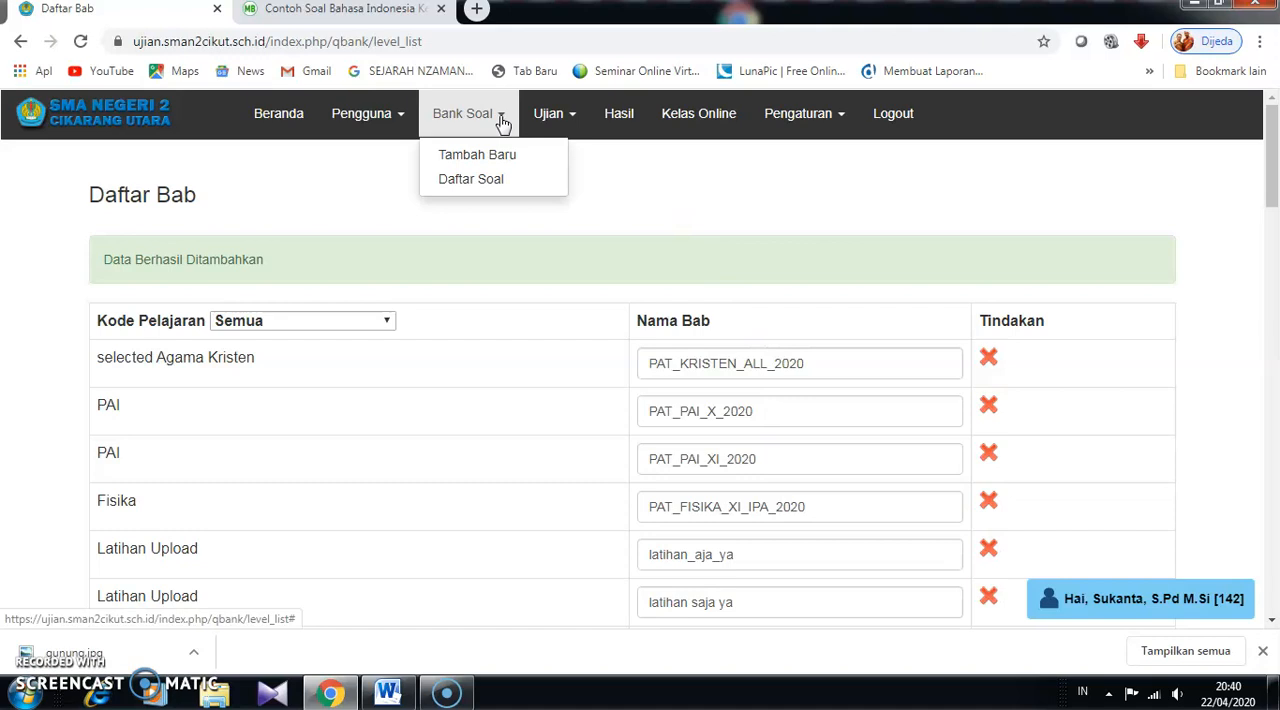
pyautogui.click(474, 183)
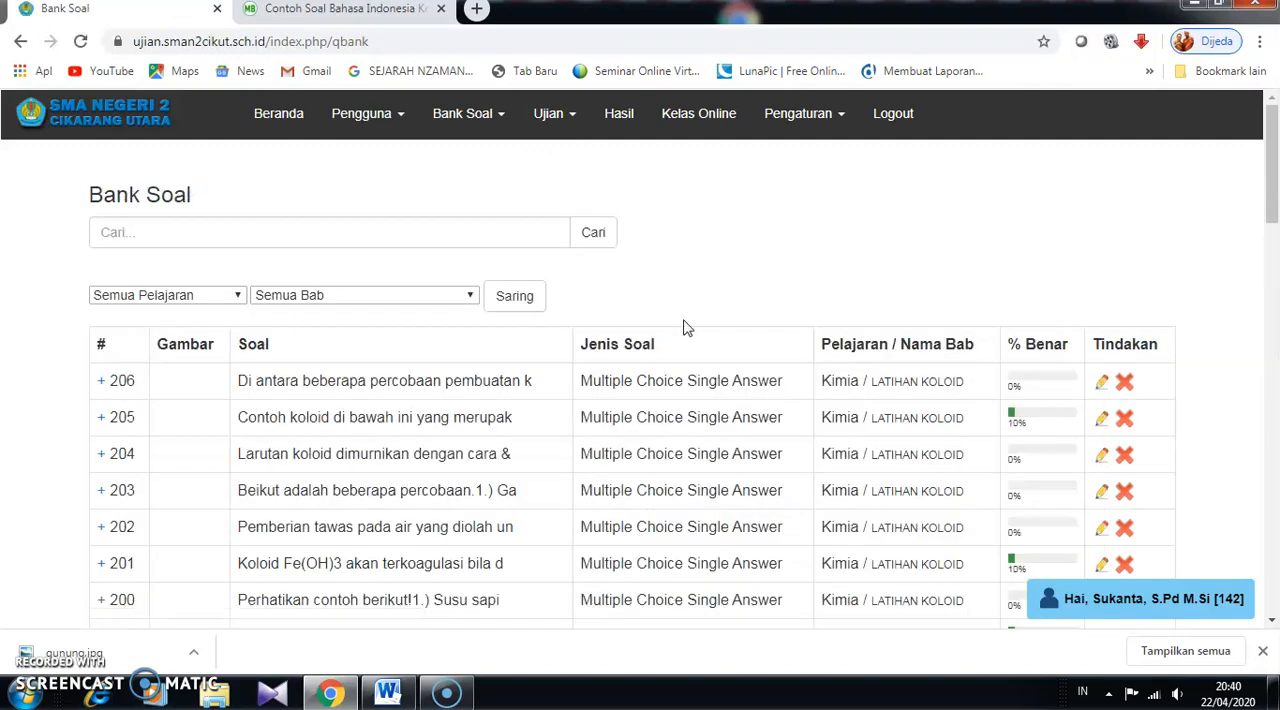
# - Examine the question bank's entries and its sections for importing questions from MS Excel, uploading images, and importing from MS Word
pyautogui.scroll(-1, 466, 436)
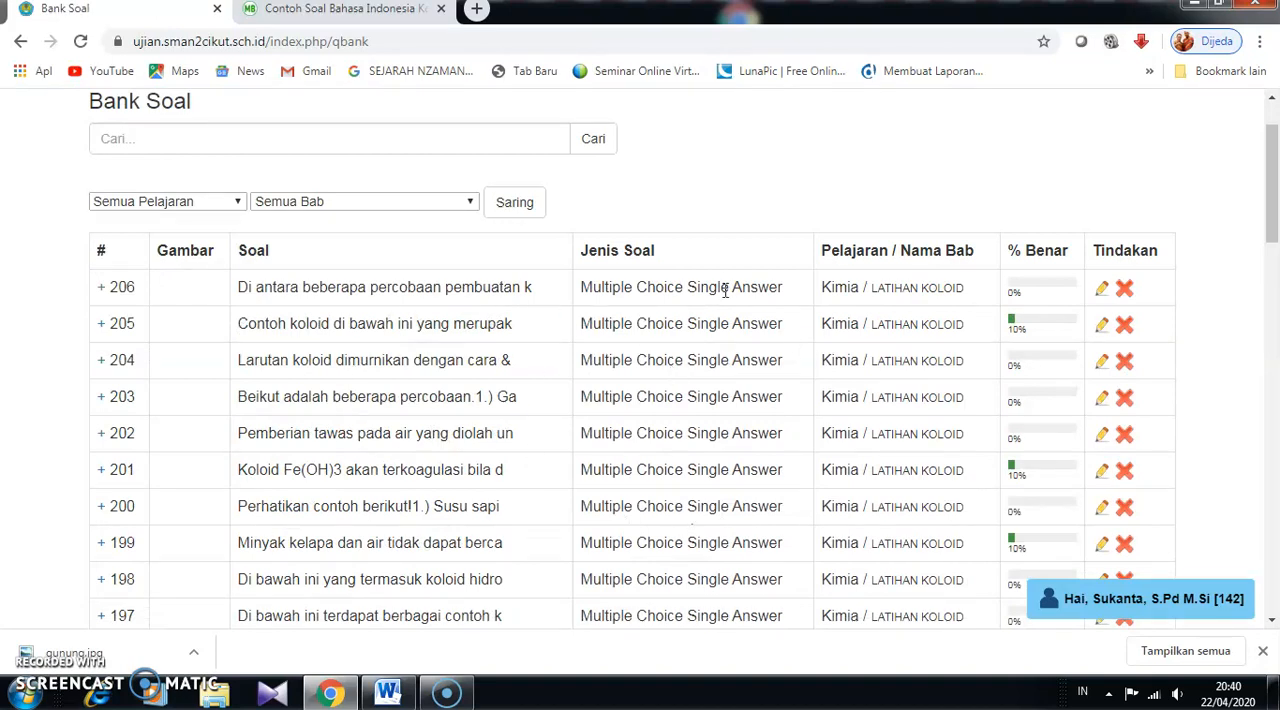
pyautogui.scroll(-1, 575, 478)
pyautogui.scroll(-1, 645, 468)
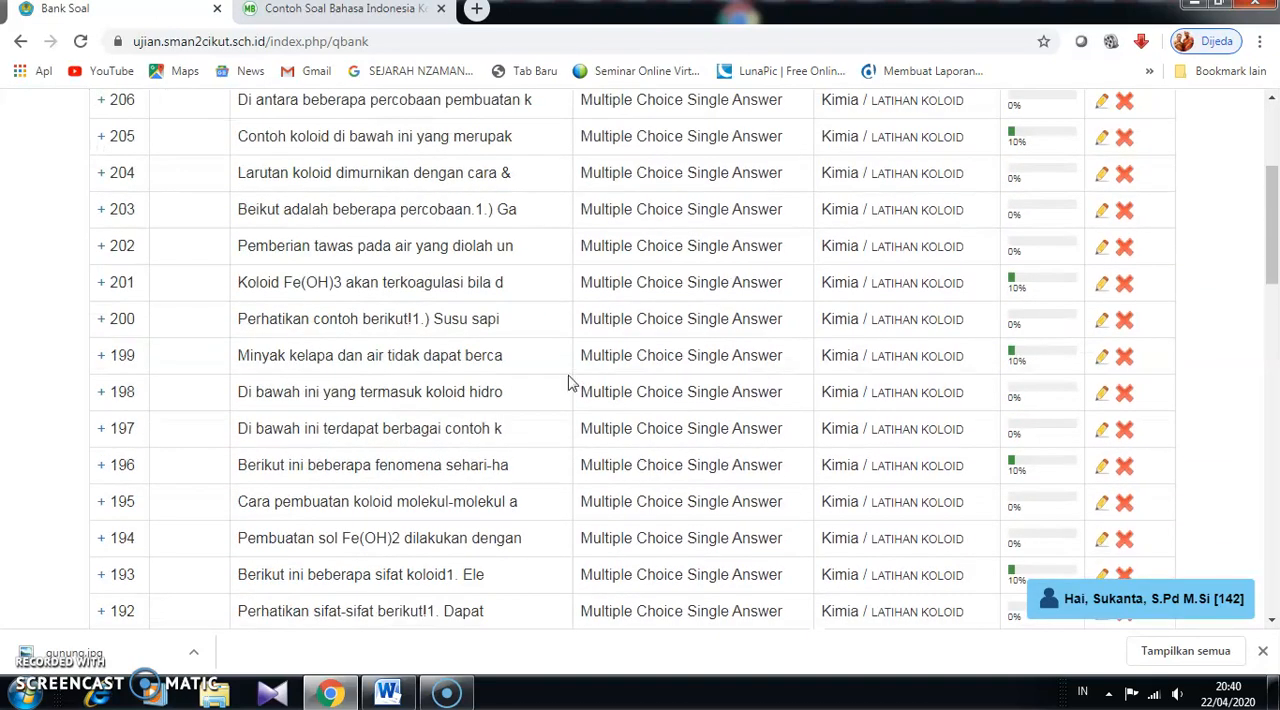
pyautogui.scroll(3, 568, 387)
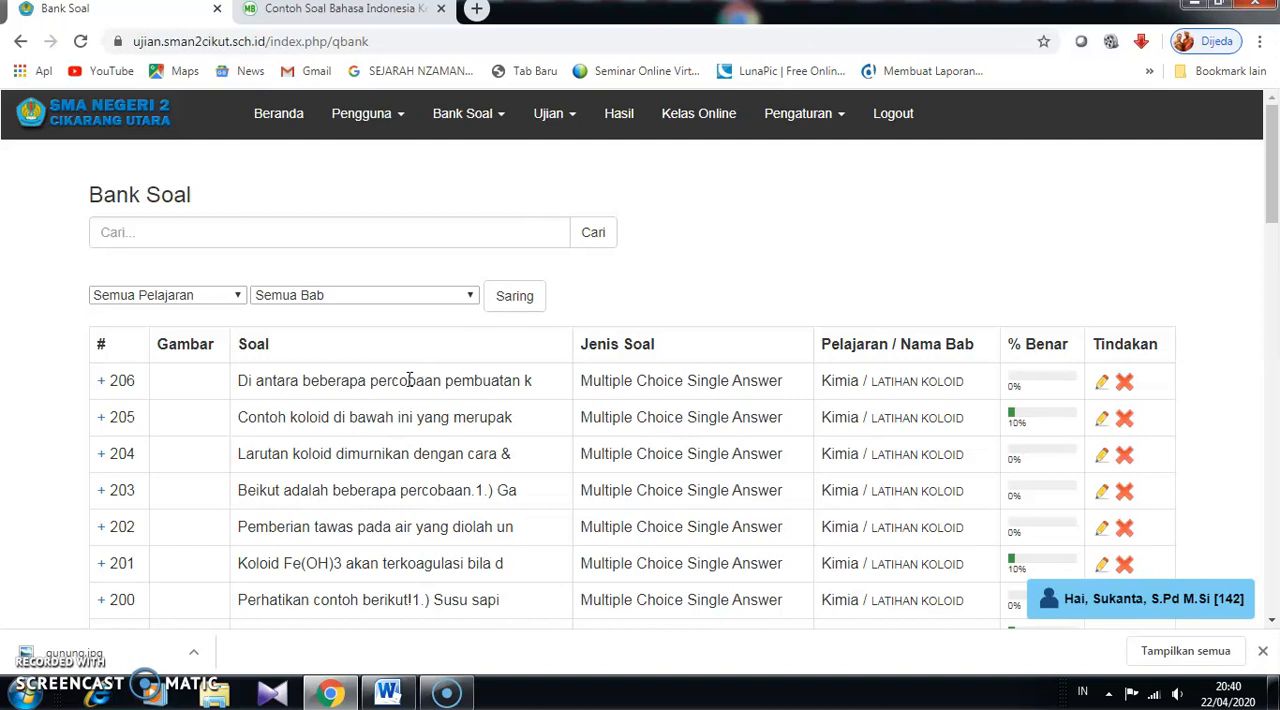
pyautogui.scroll(-10, 409, 380)
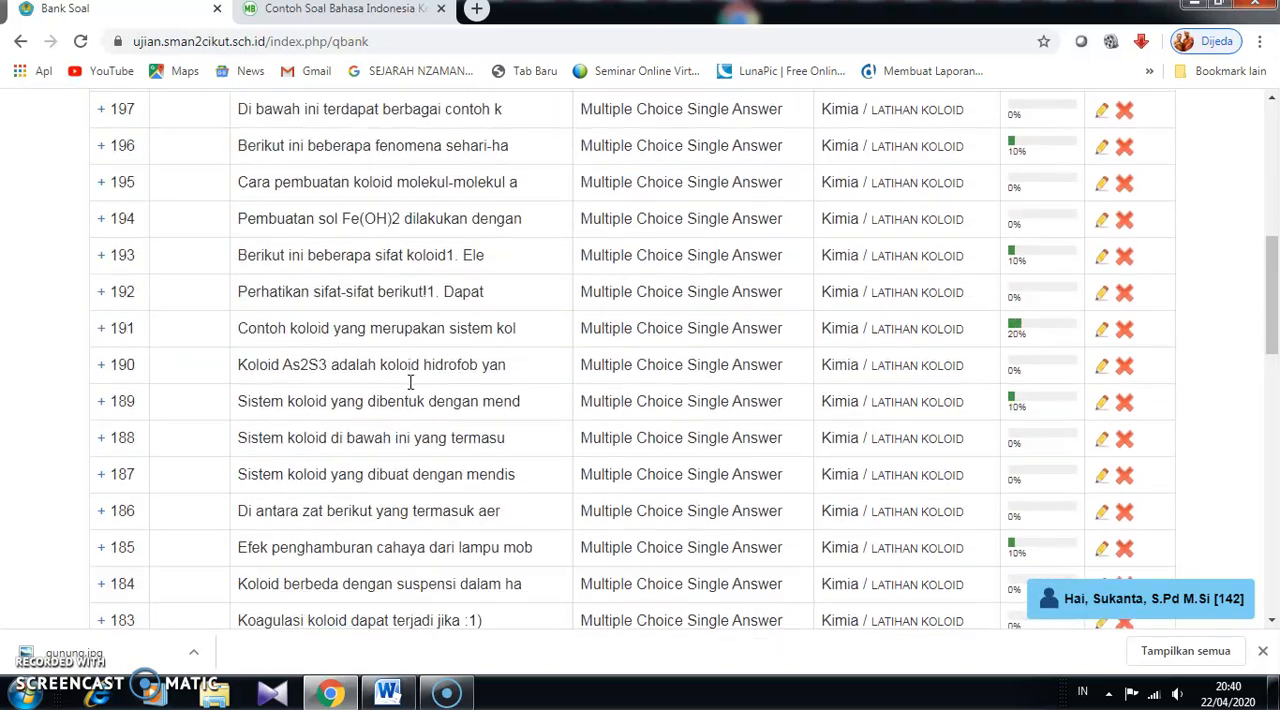
pyautogui.scroll(-4, 409, 380)
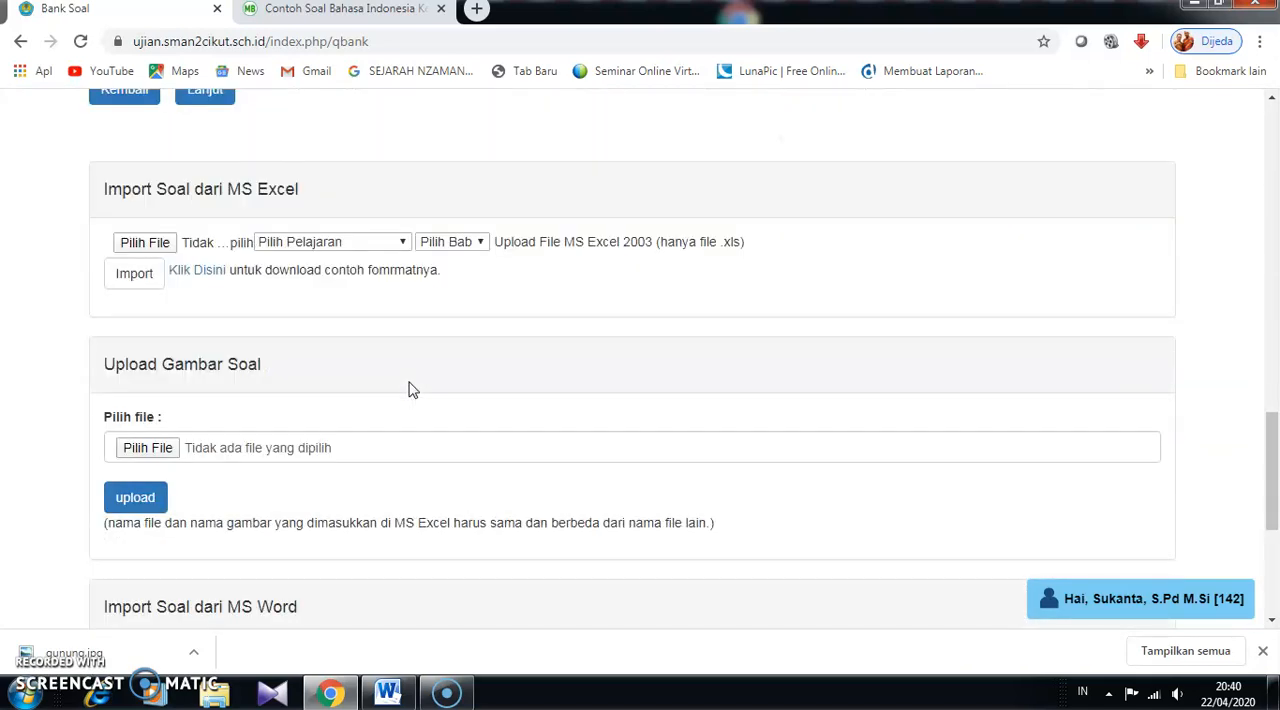
pyautogui.scroll(-4, 411, 385)
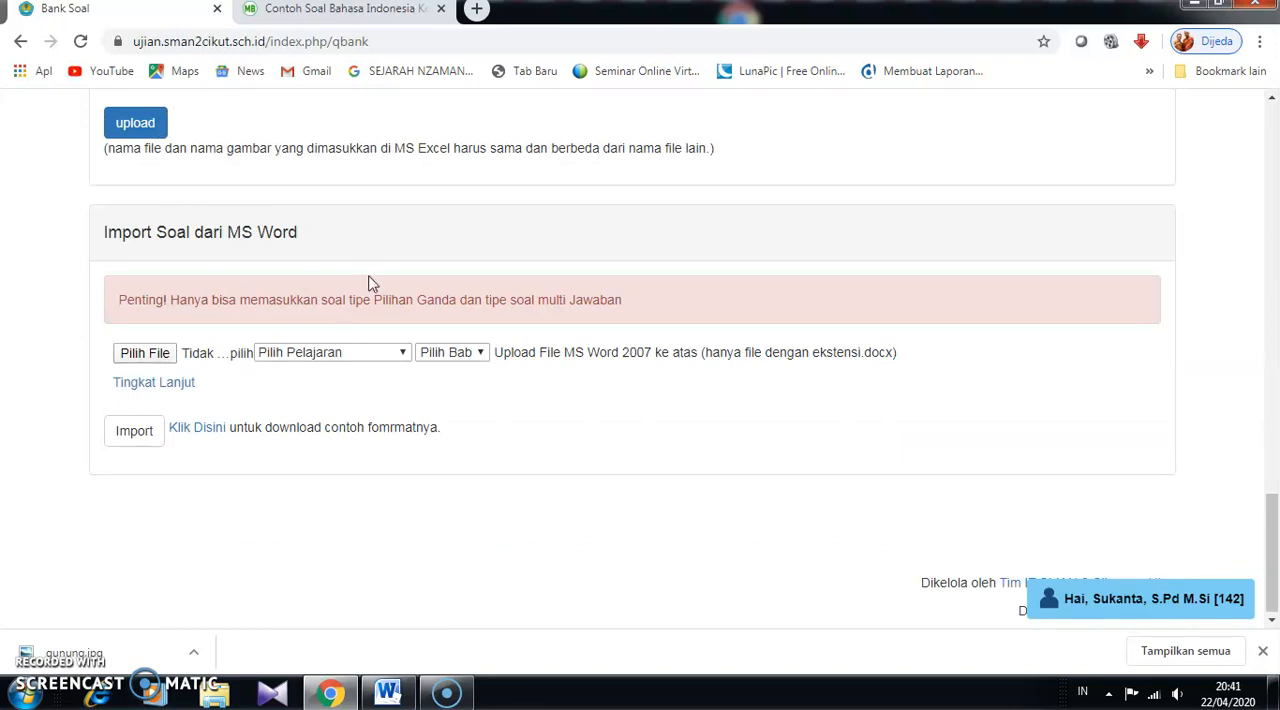
pyautogui.scroll(3, 369, 280)
pyautogui.scroll(1, 300, 320)
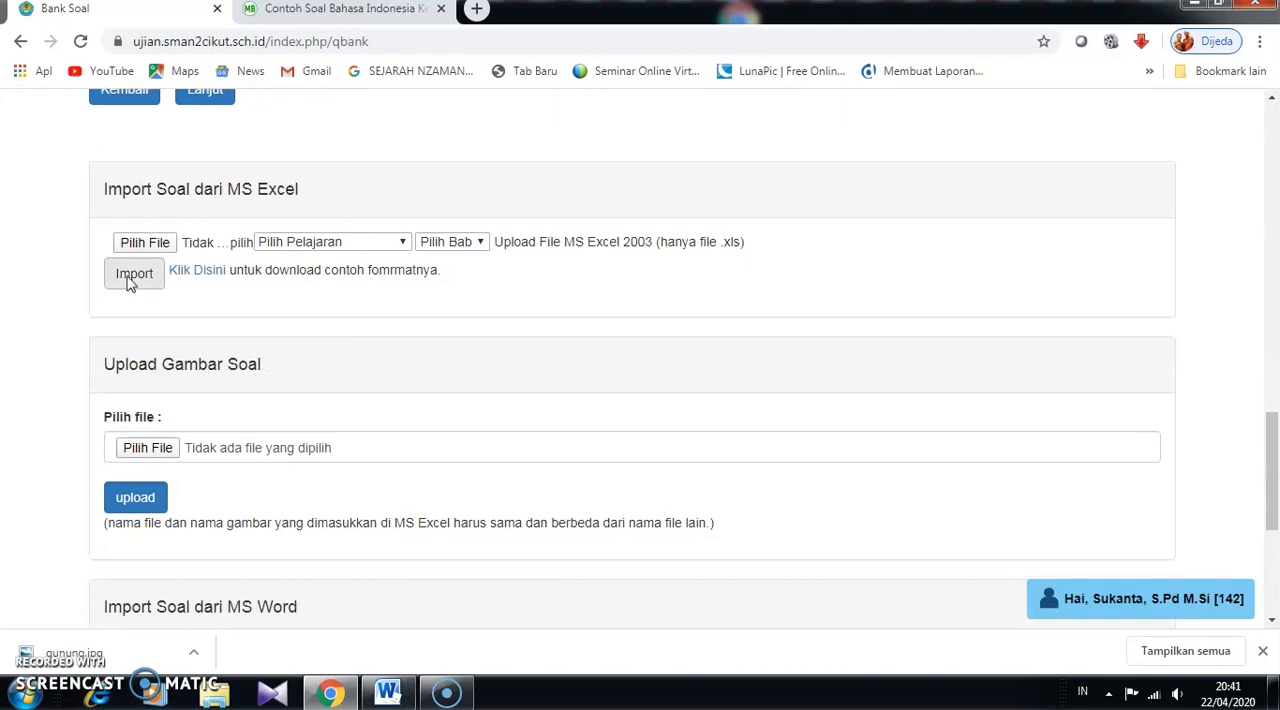
pyautogui.scroll(-4, 355, 400)
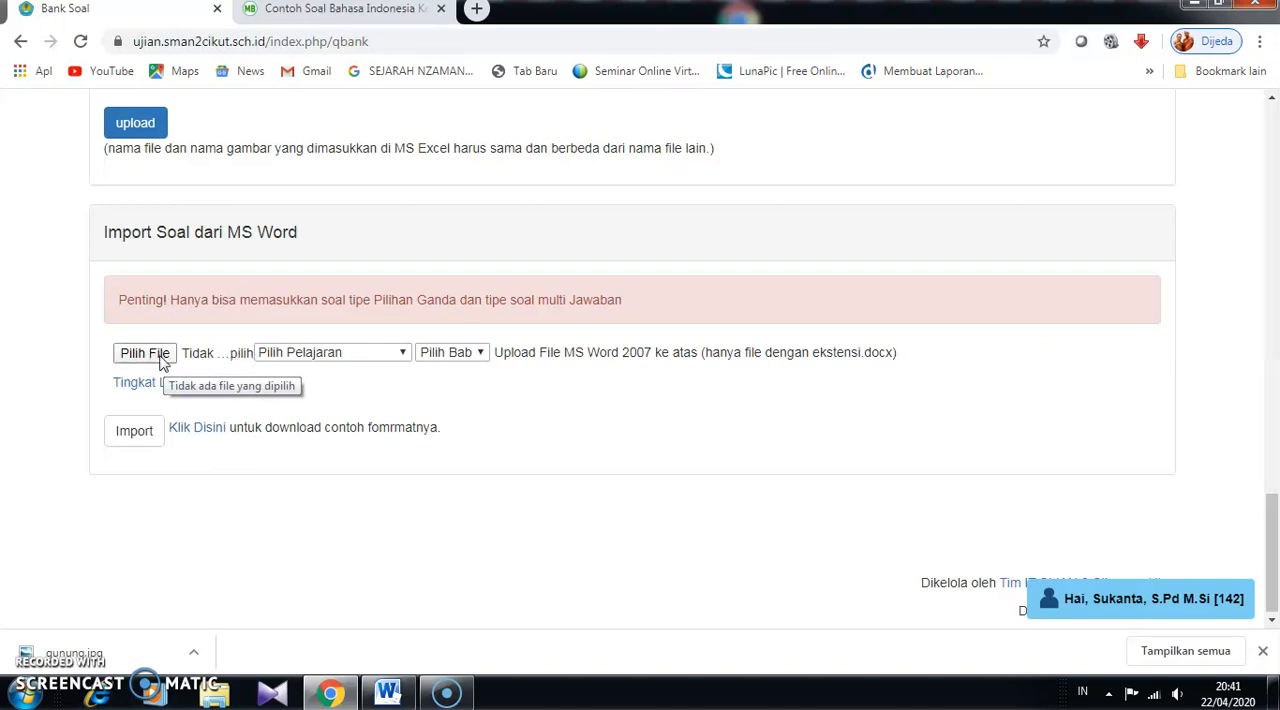
# - Set the MS Word import's subject to Latihan Upload and its chapter to latihan saja ya
pyautogui.click(403, 356)
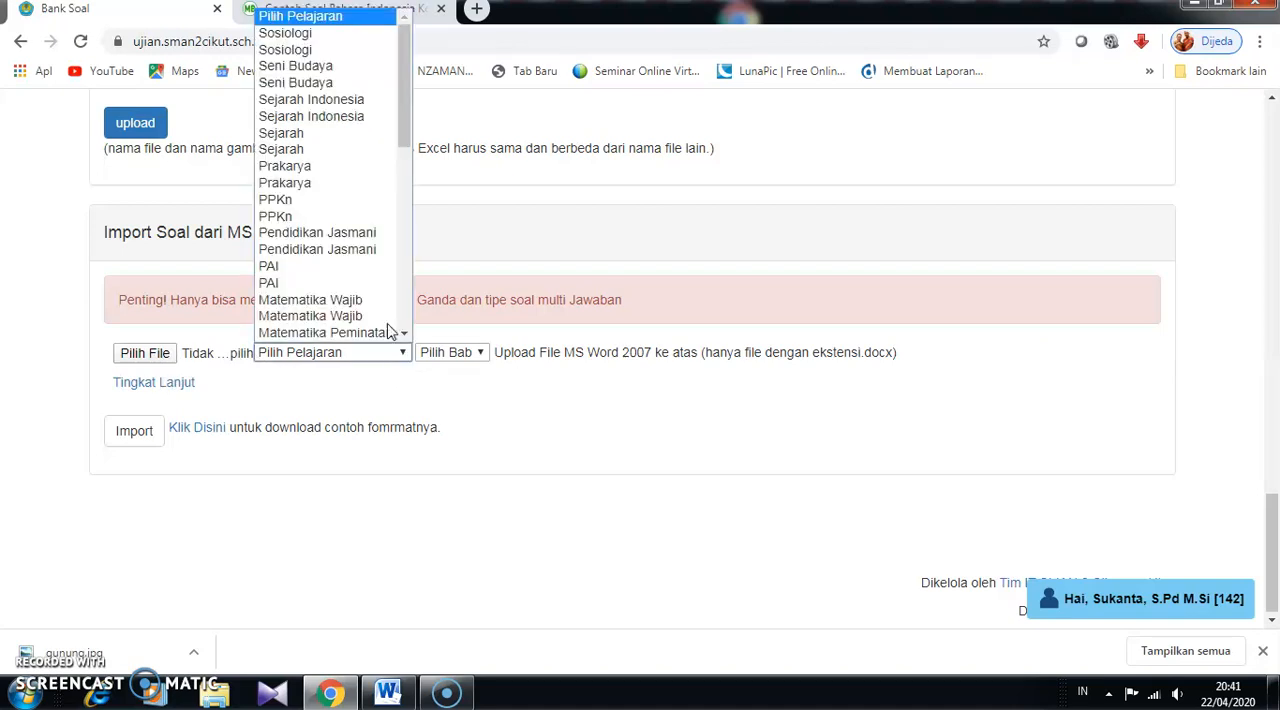
pyautogui.moveTo(408, 122); pyautogui.dragTo(406, 181)
pyautogui.click(330, 228)
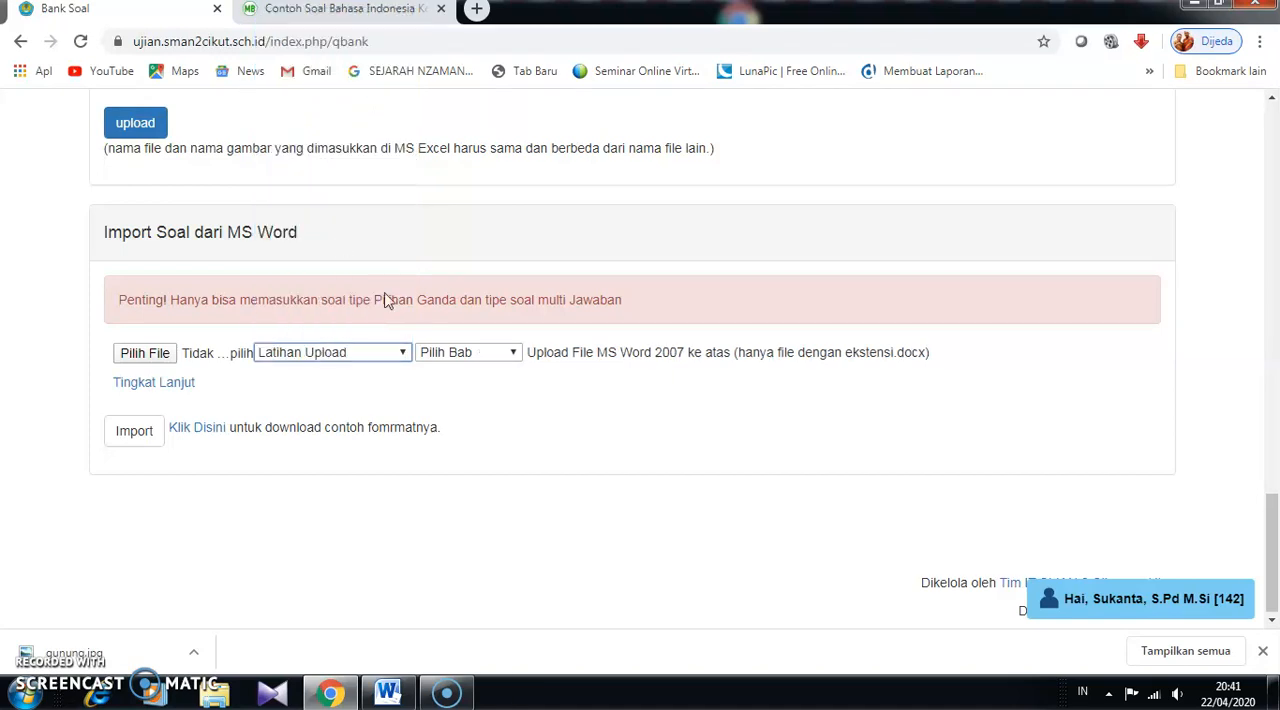
pyautogui.click(512, 356)
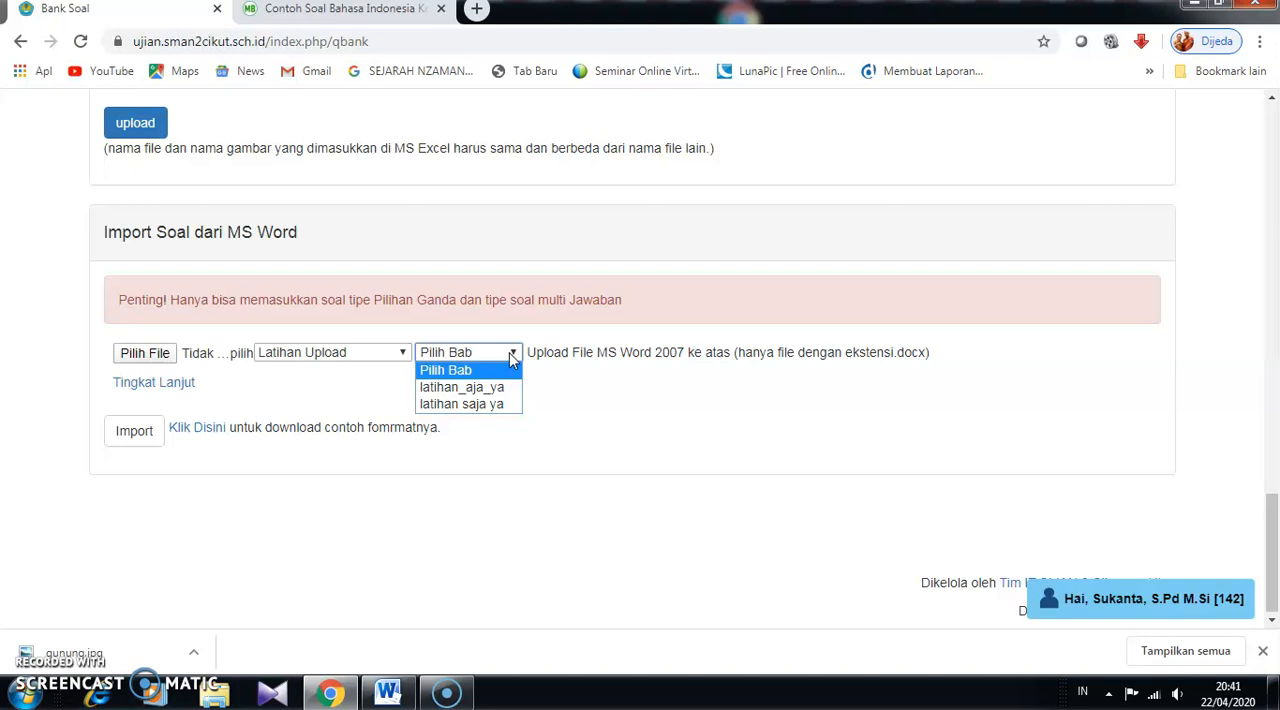
pyautogui.click(489, 404)
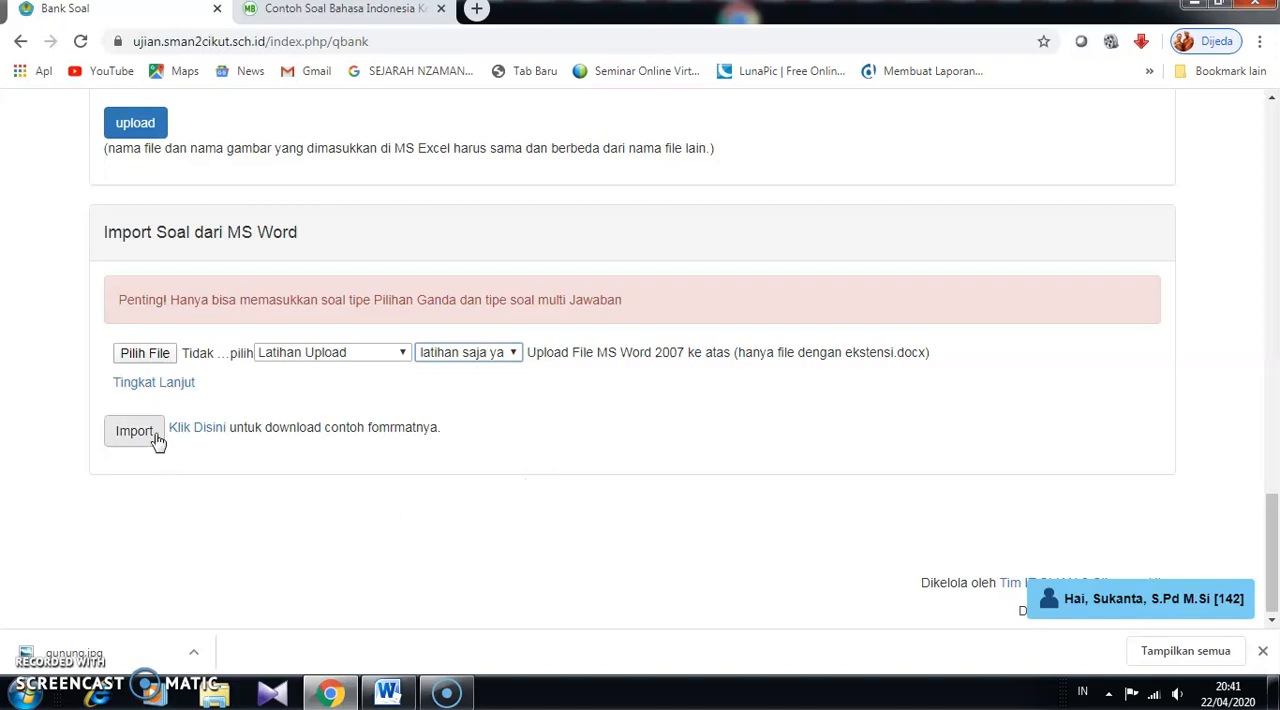
# - Browse for the Word import file on drive Data (D:) and filter the listing to files modified today
pyautogui.click(152, 360)
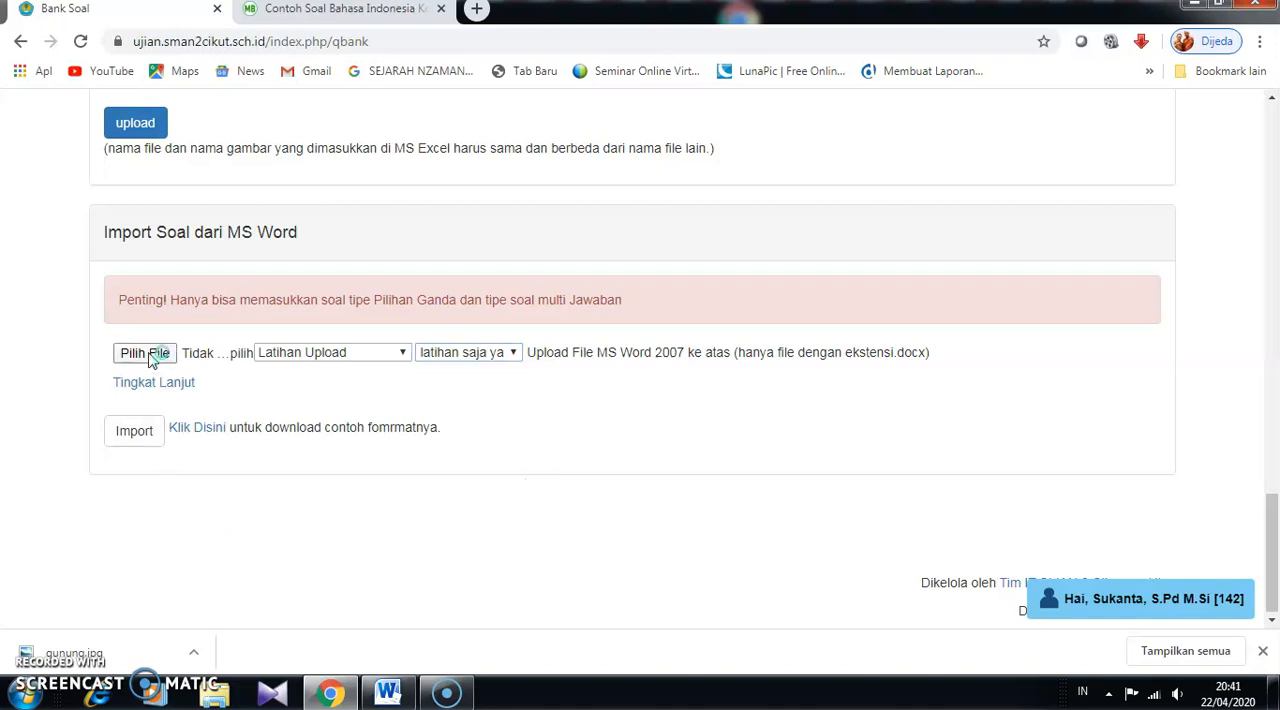
pyautogui.click(152, 360)
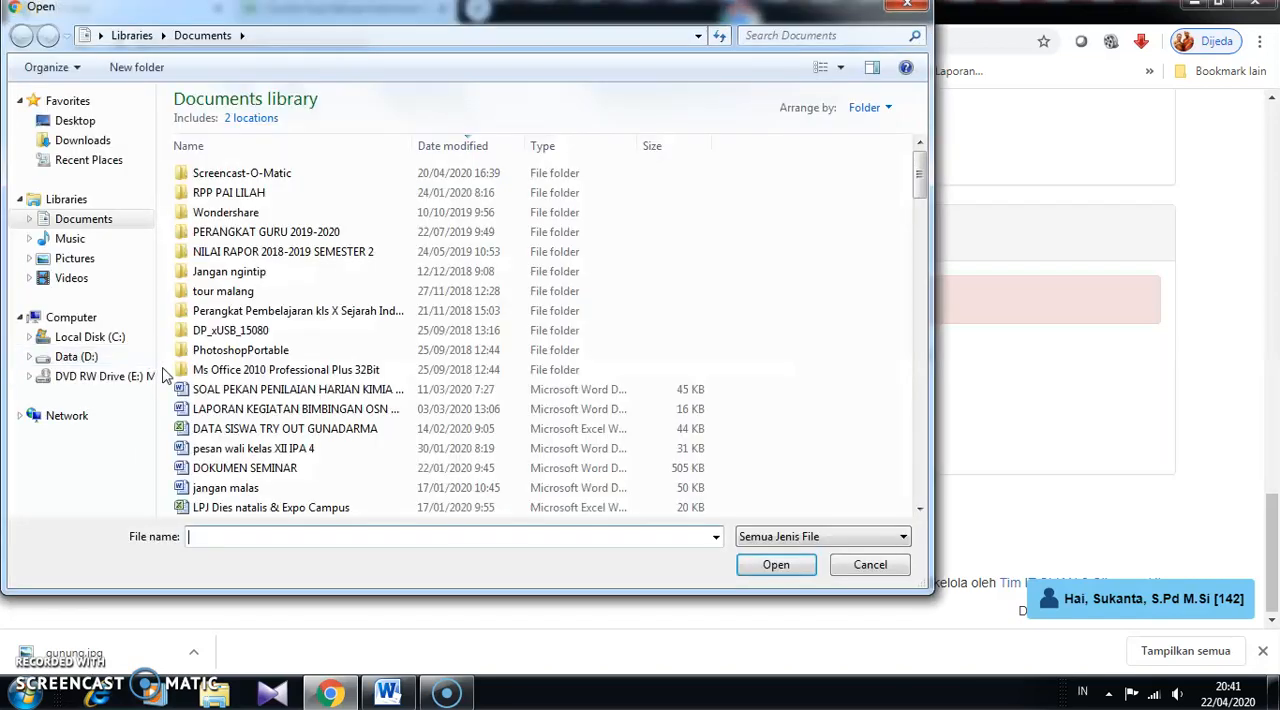
pyautogui.click(89, 360)
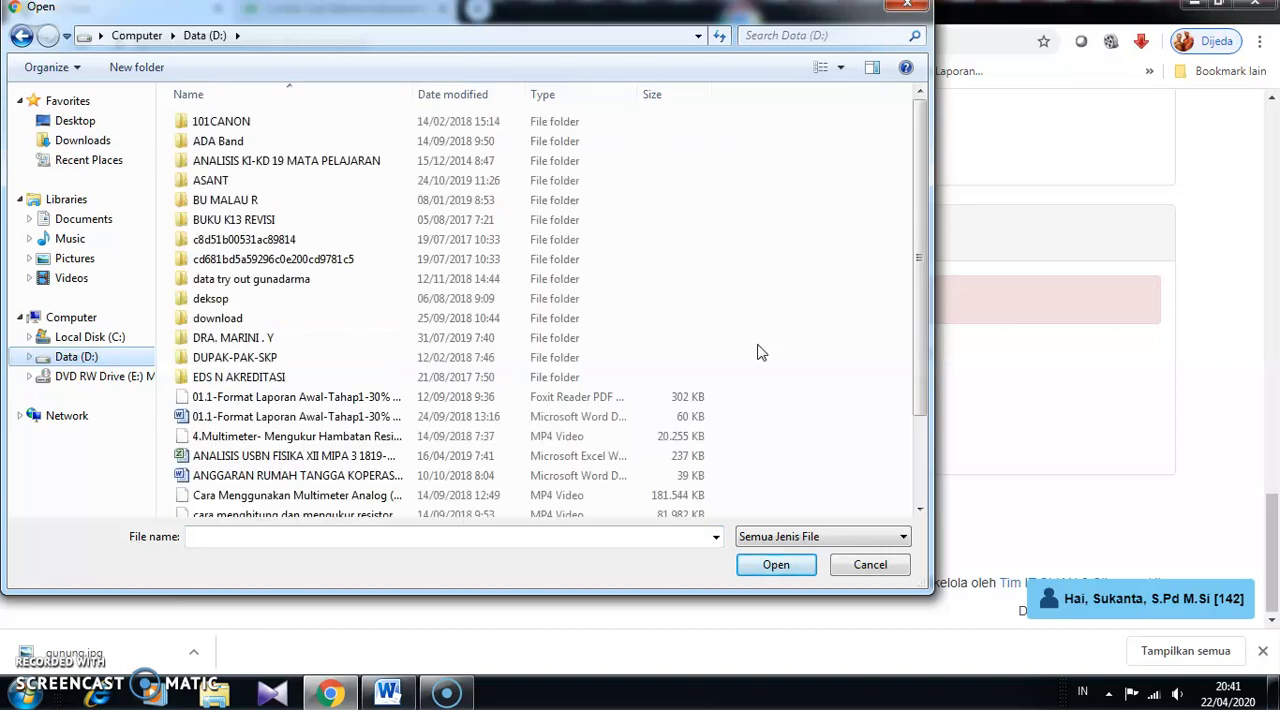
pyautogui.click(516, 95)
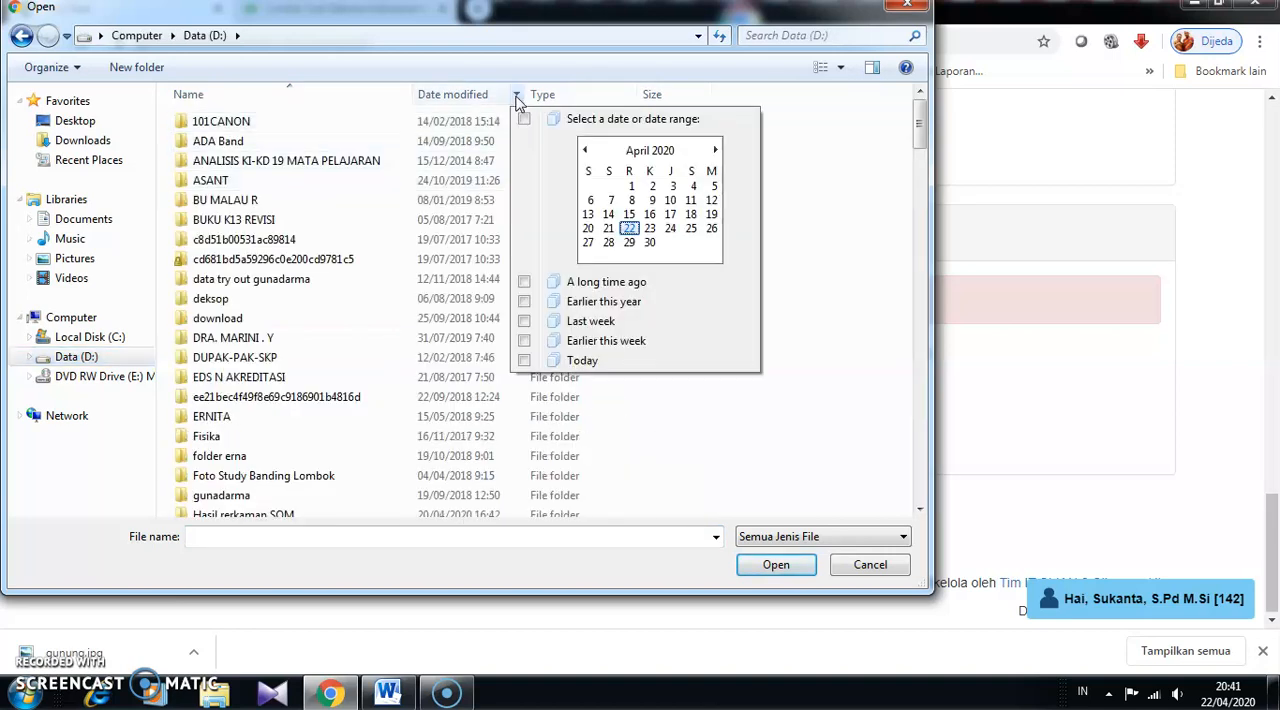
pyautogui.click(563, 362)
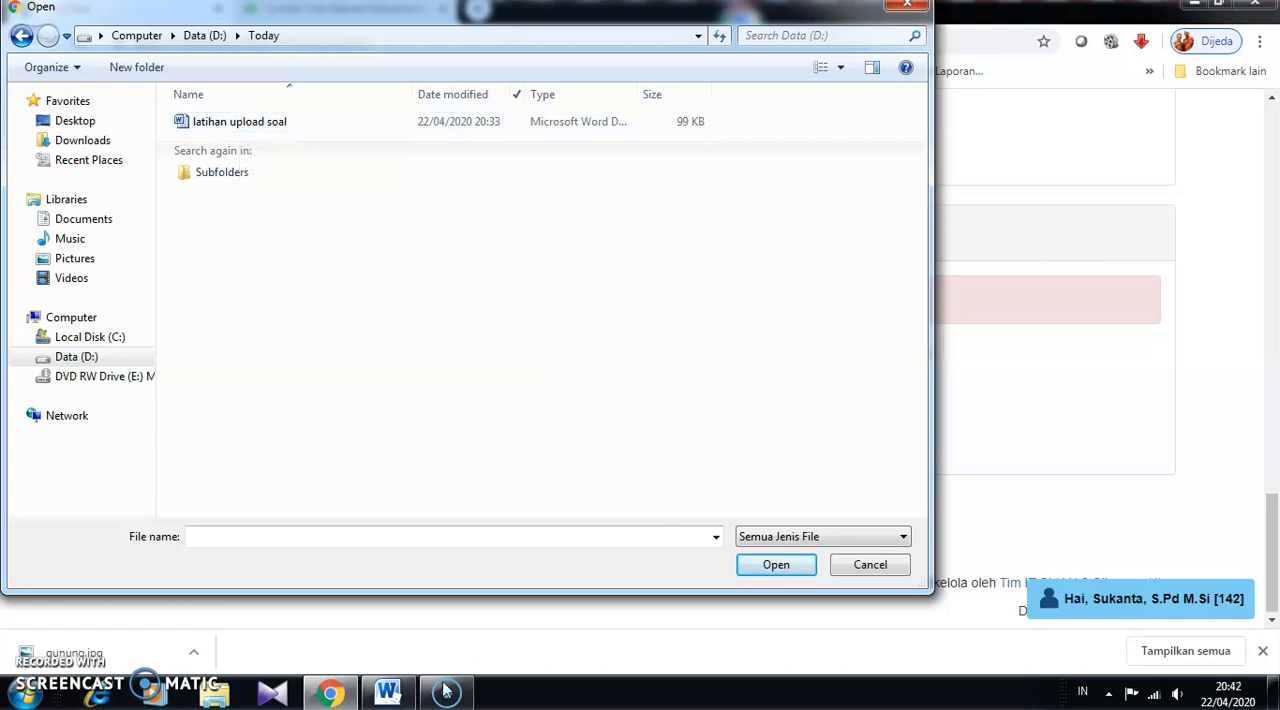
# - Switch to Word to look through the questions and answer keys in the latihan upload soal document, and return to Chrome
pyautogui.click(390, 694)
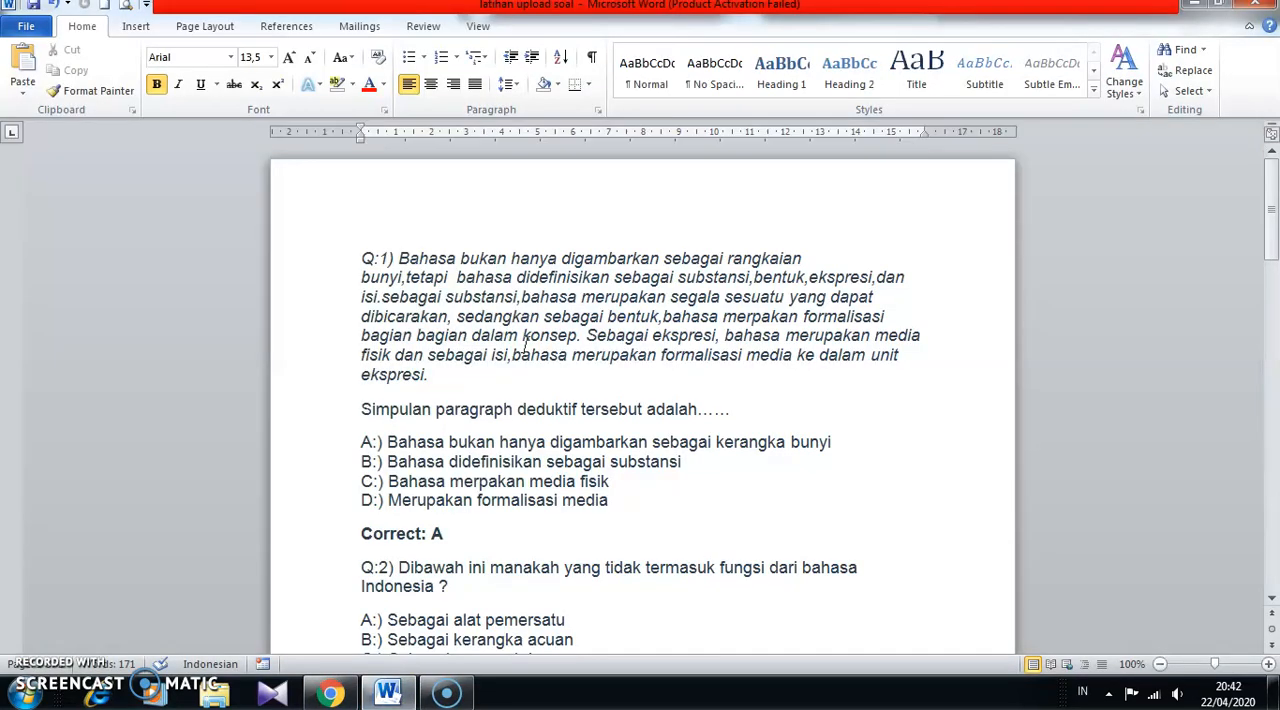
pyautogui.scroll(-9, 407, 258)
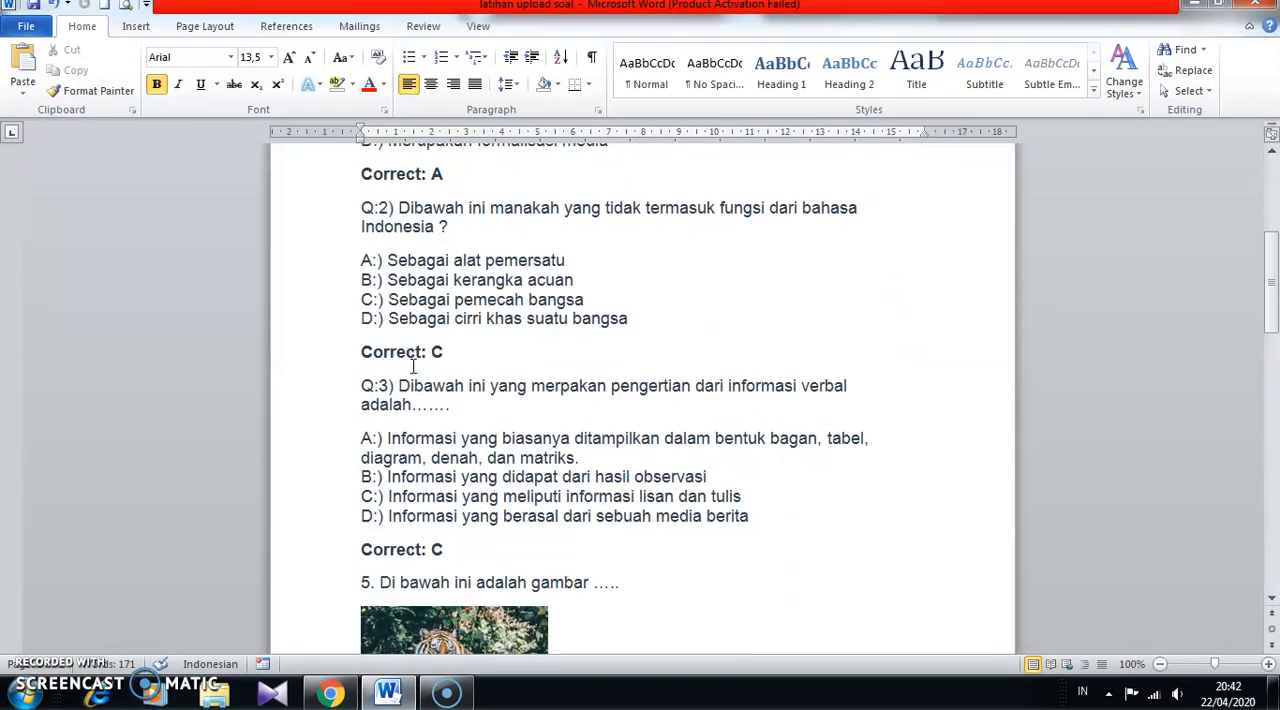
pyautogui.scroll(-10, 417, 392)
pyautogui.scroll(9, 417, 417)
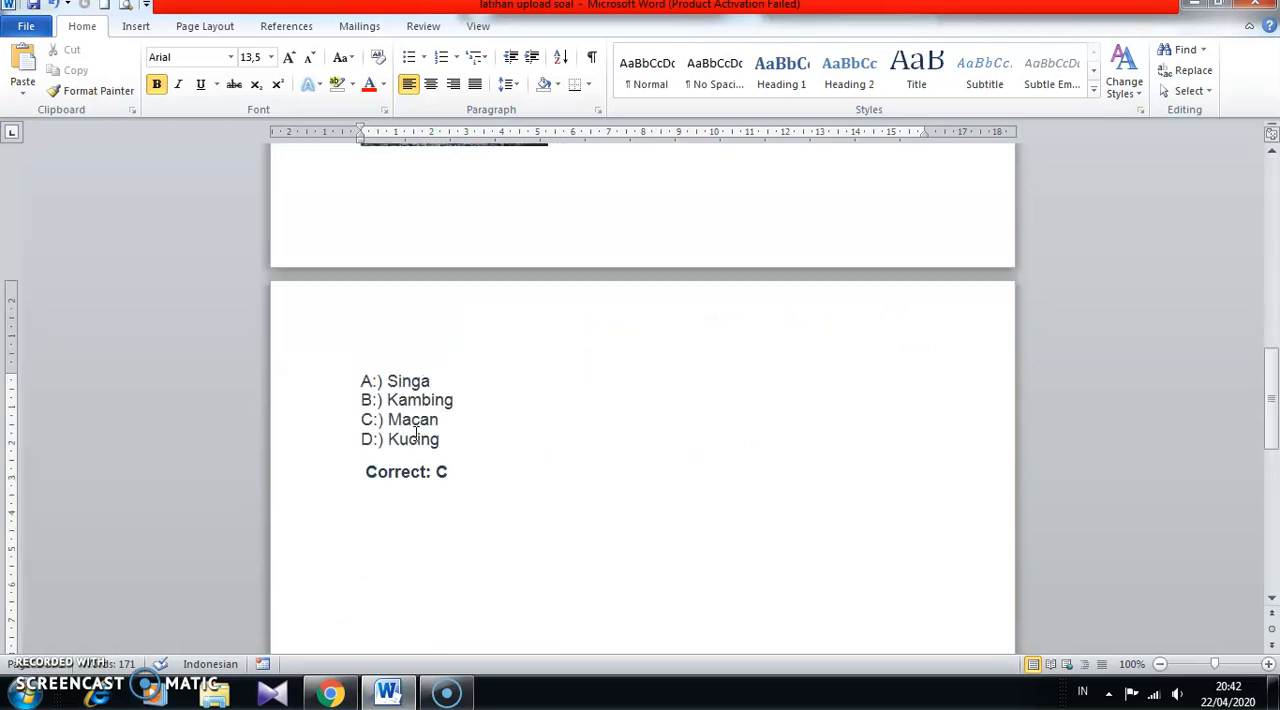
pyautogui.scroll(10, 415, 436)
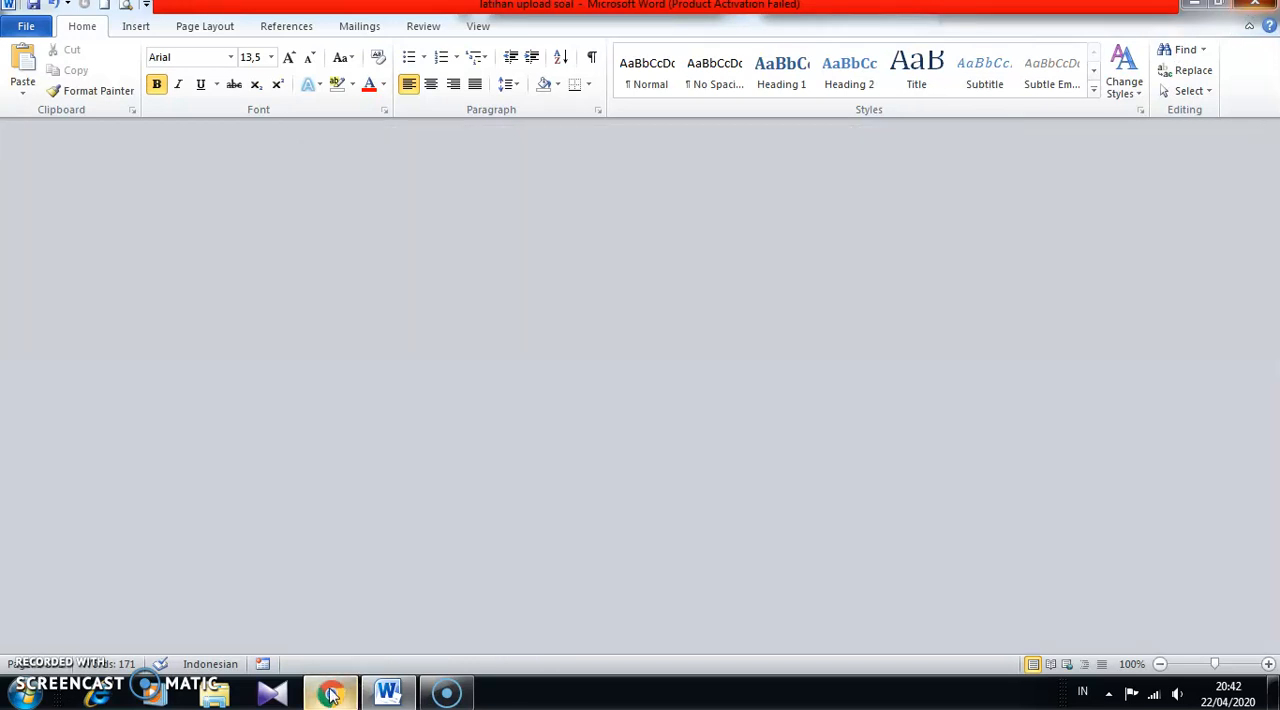
pyautogui.click(331, 693)
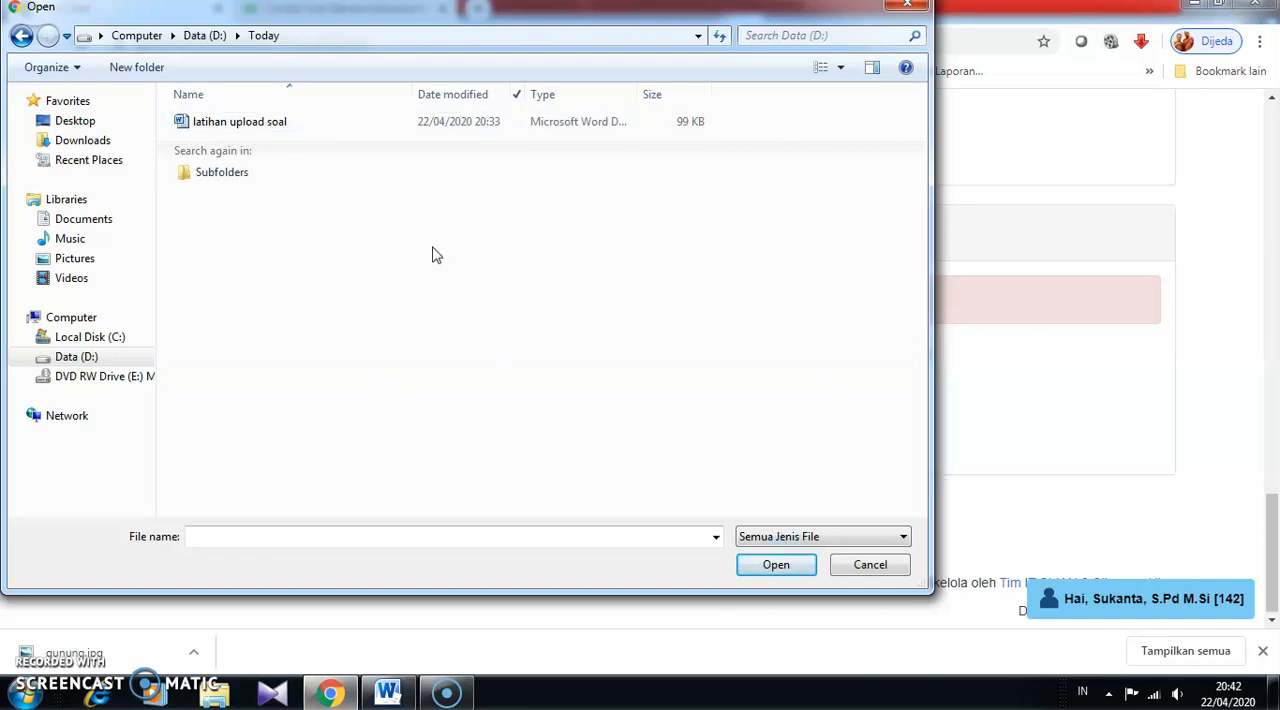
# - Choose the latihan upload soal file and import its questions into the question bank
pyautogui.click(268, 124)
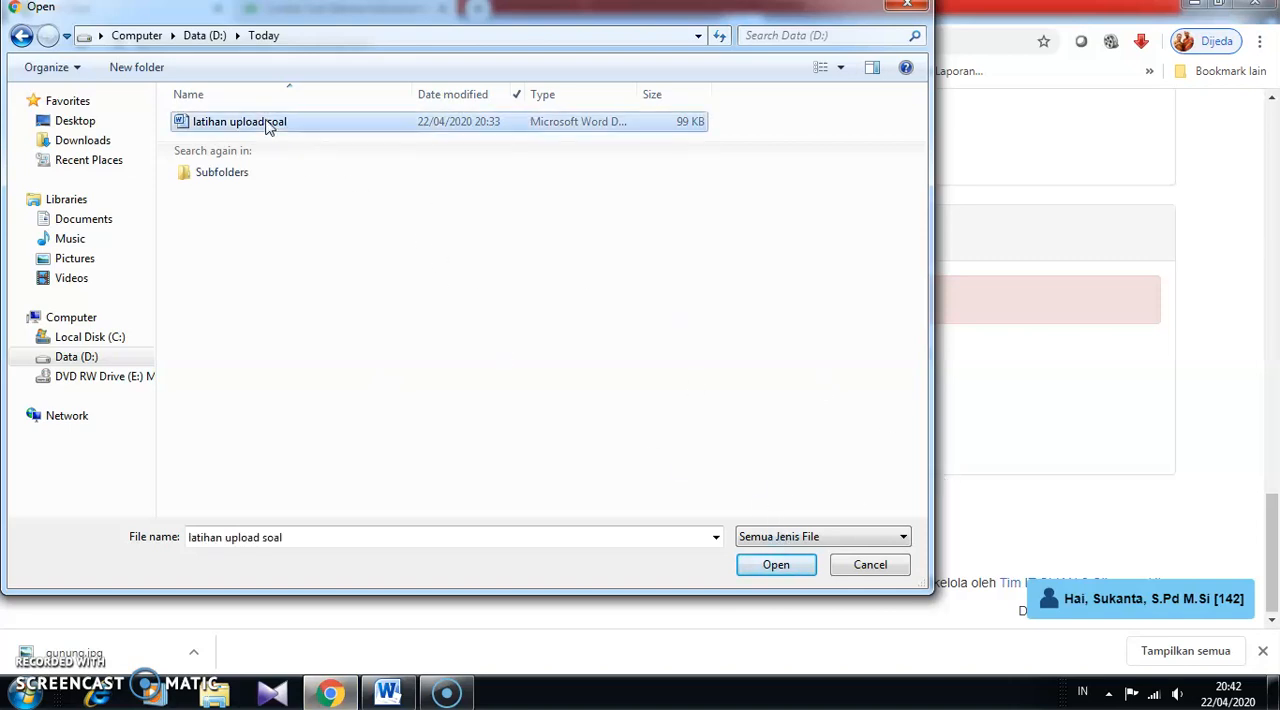
pyautogui.click(792, 567)
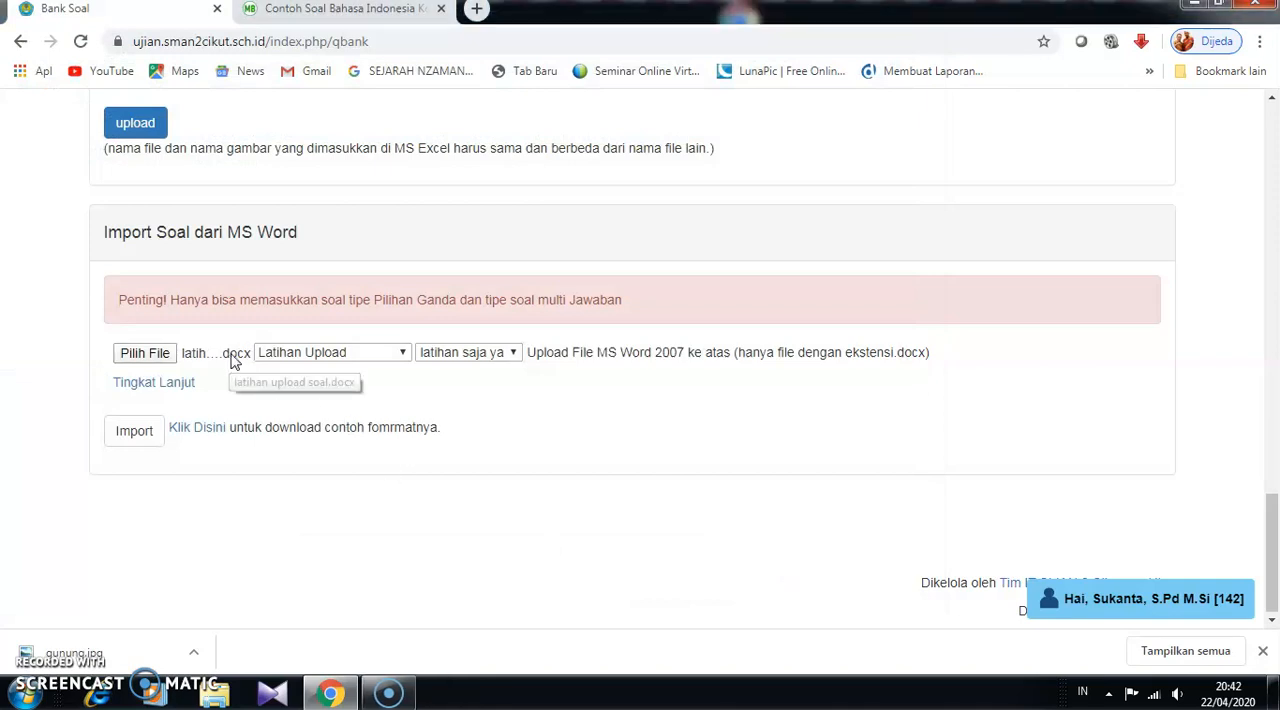
pyautogui.click(133, 431)
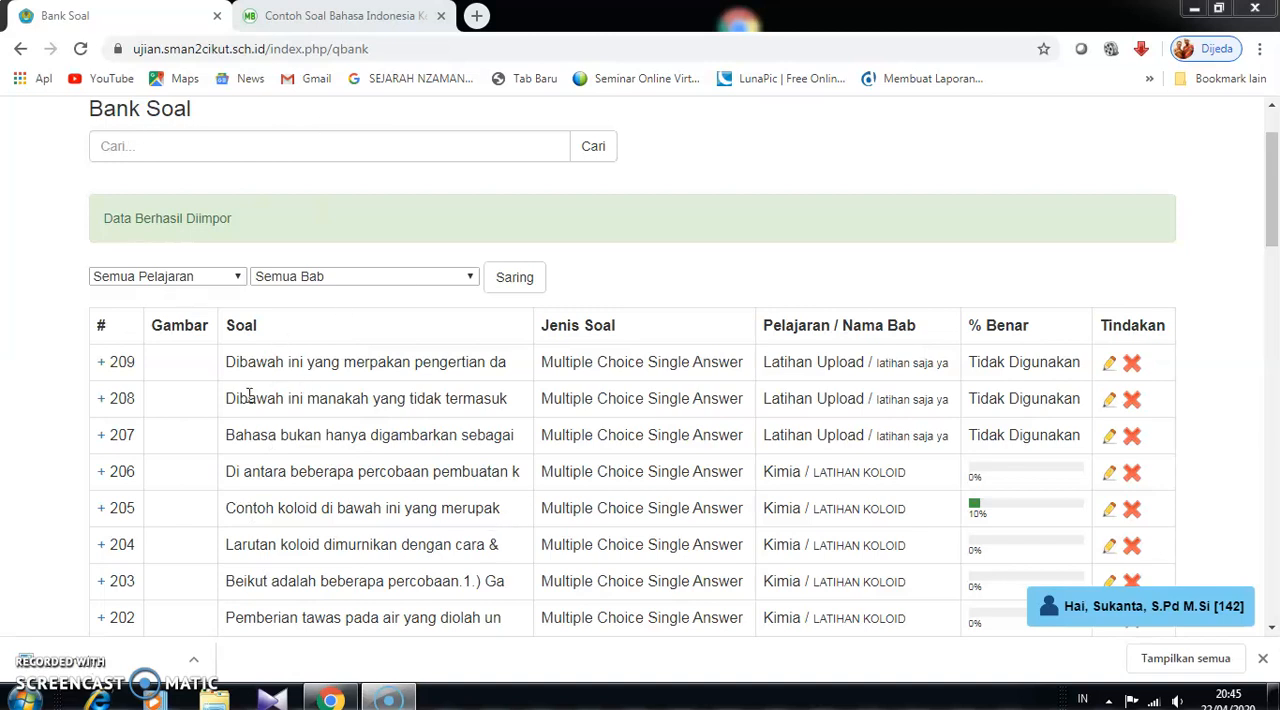
# - Filter the question bank by the subject Latihan Upload and the chapter latihan saja ya
pyautogui.click(240, 280)
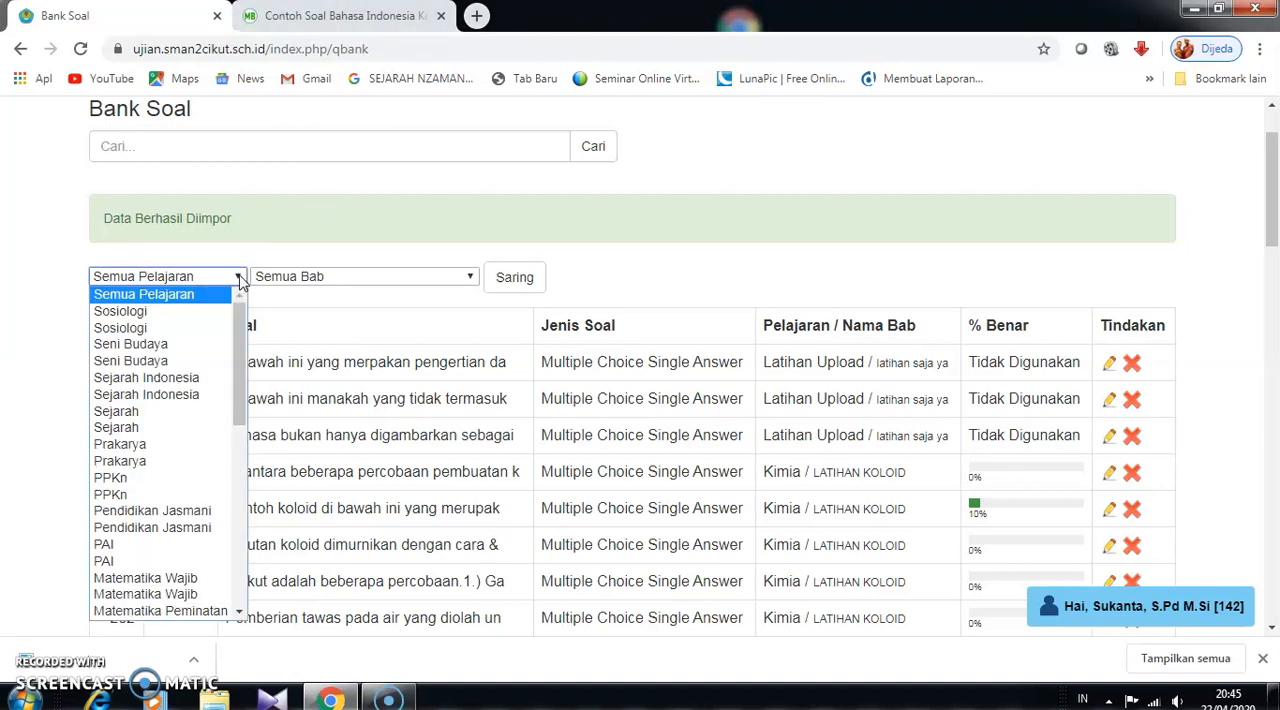
pyautogui.scroll(-4, 240, 356)
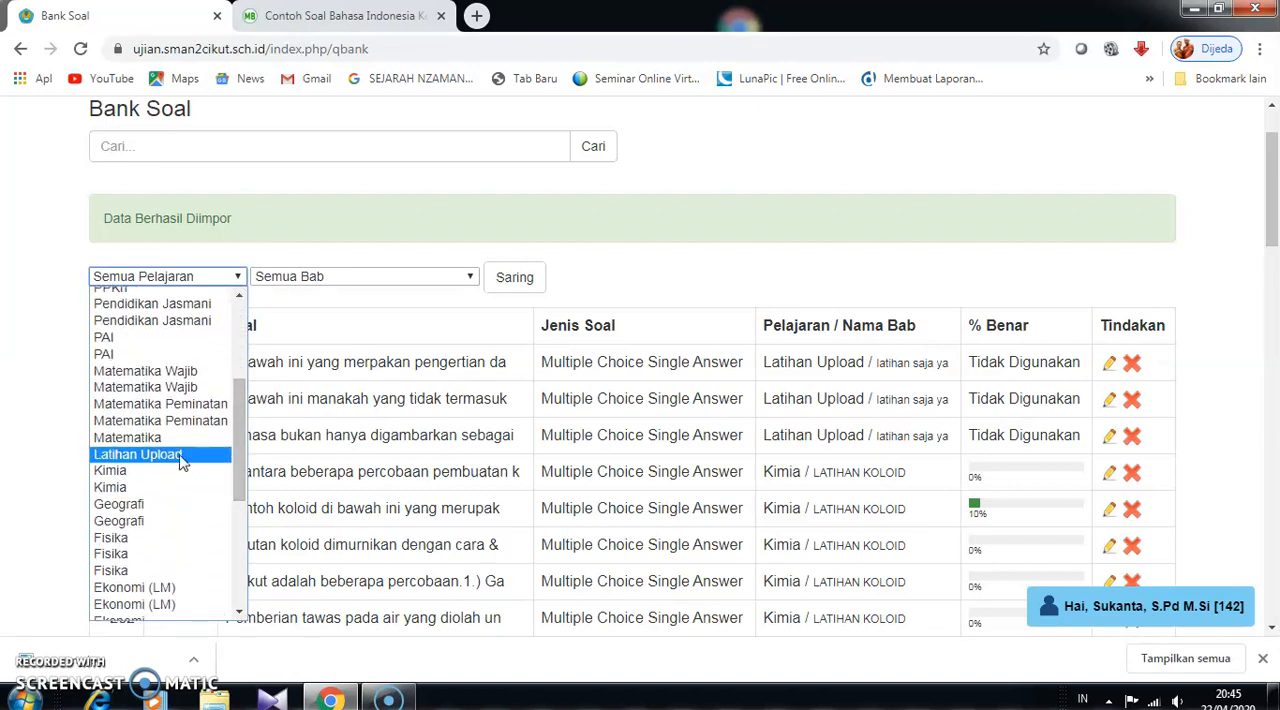
pyautogui.click(184, 457)
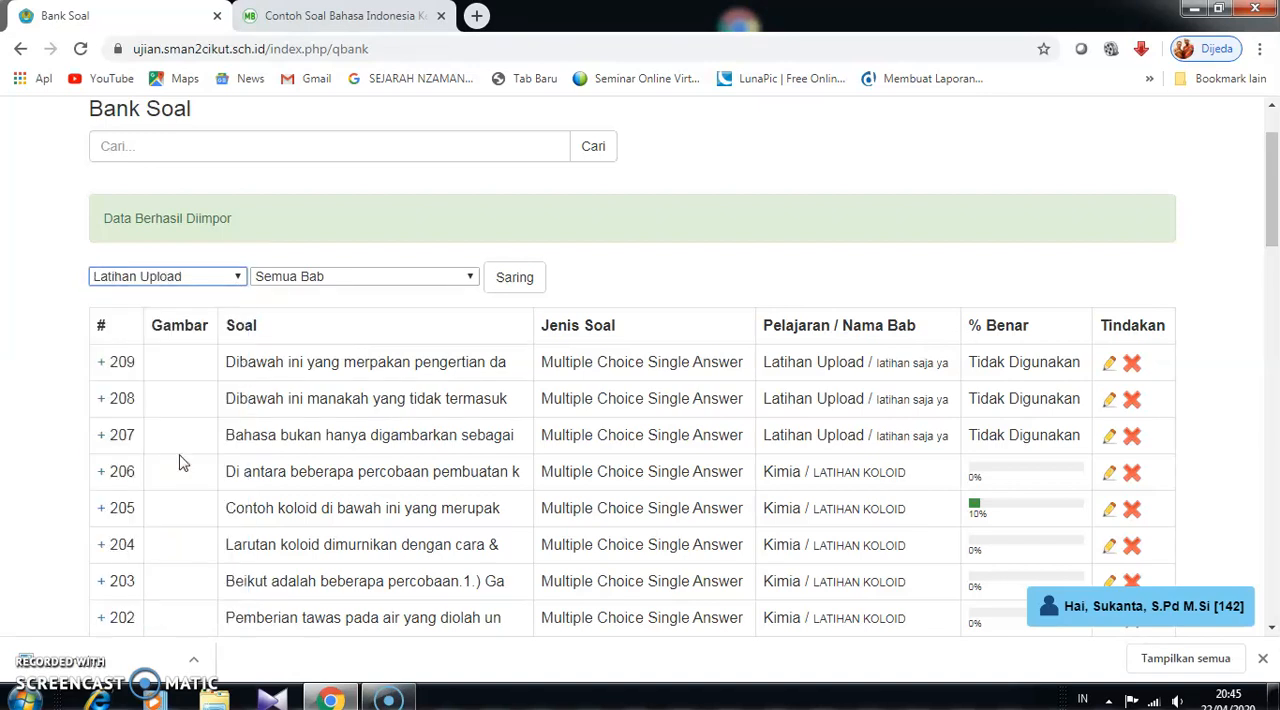
pyautogui.click(472, 280)
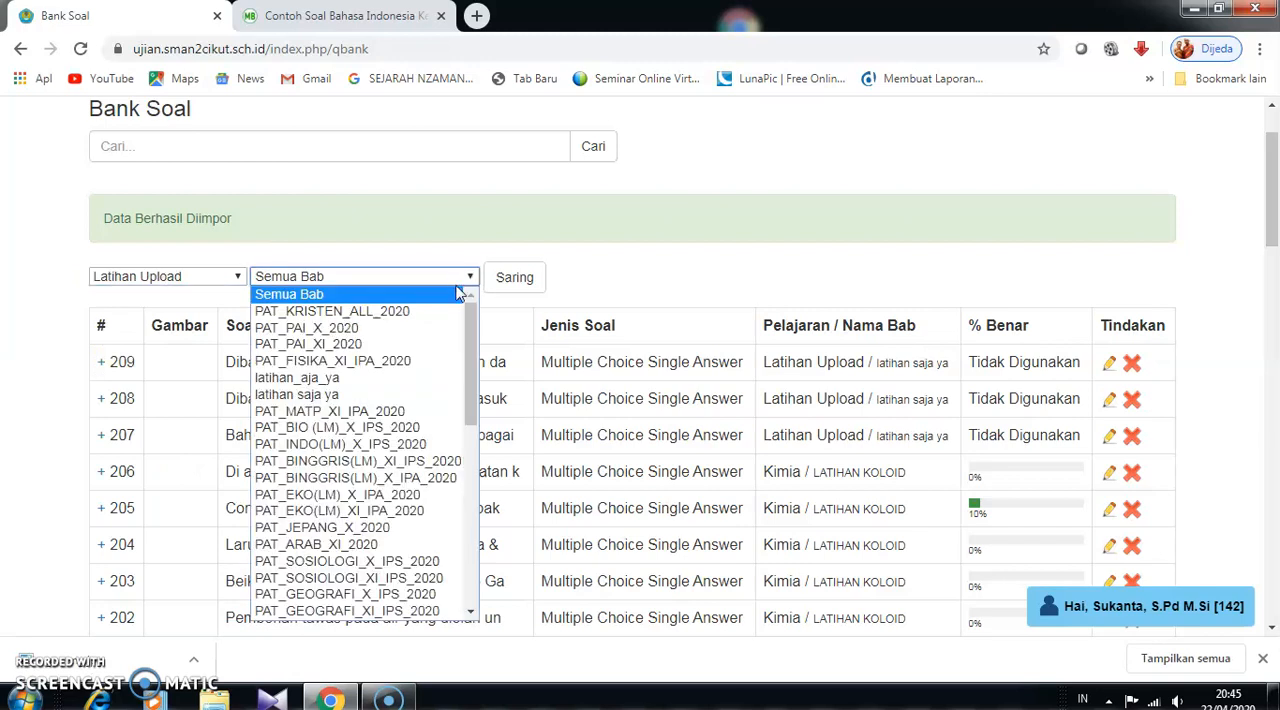
pyautogui.click(360, 394)
pyautogui.click(516, 277)
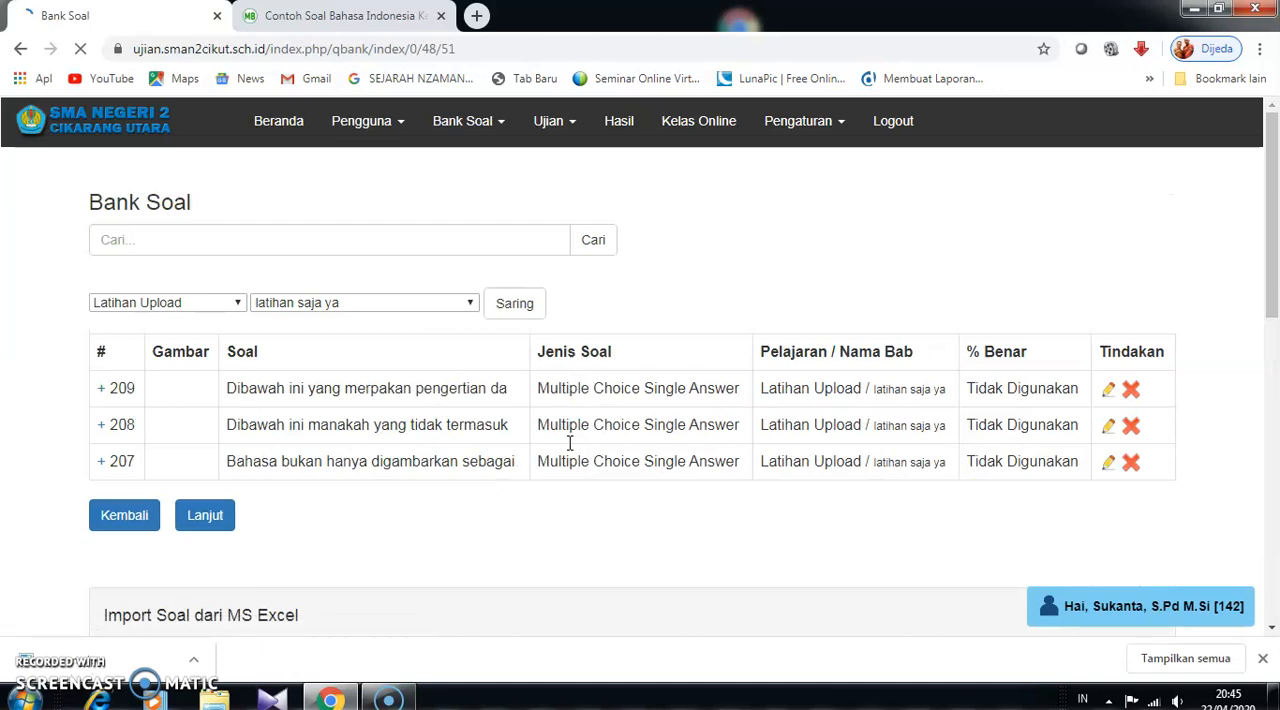
# - Look over the filtered questions and open question 209 for editing
pyautogui.scroll(-1, 458, 511)
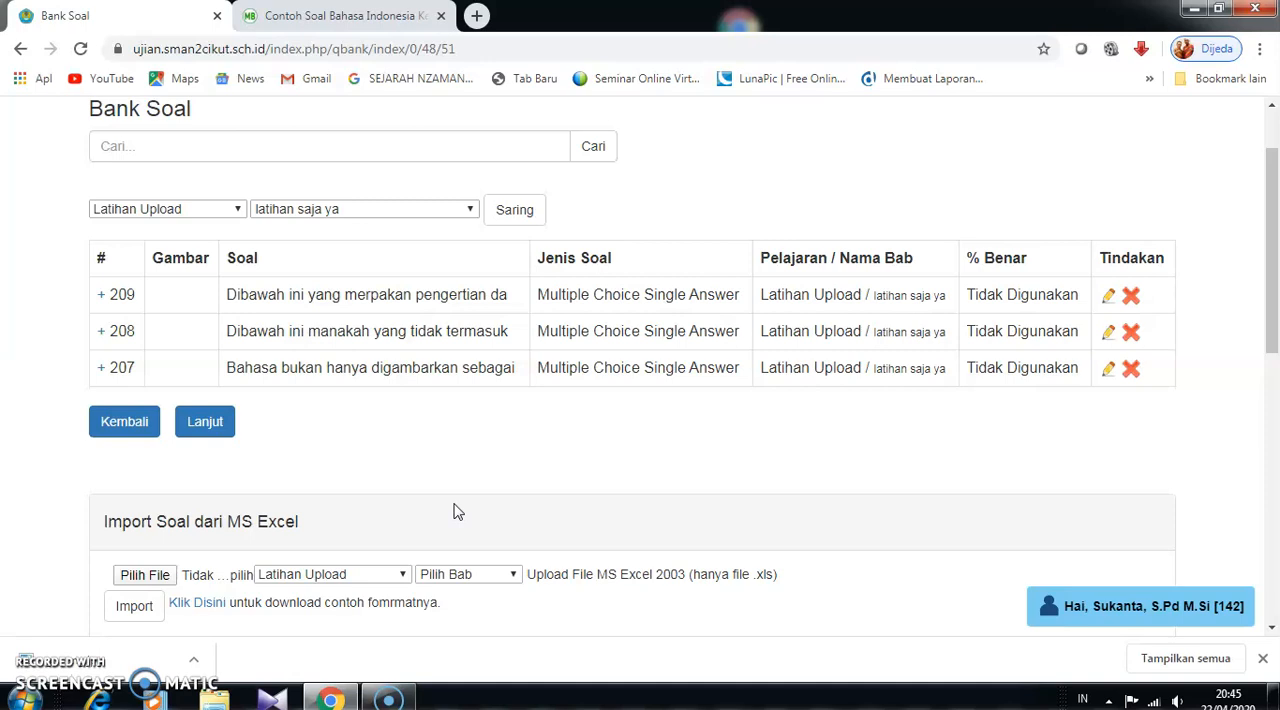
pyautogui.scroll(-3, 437, 517)
pyautogui.scroll(3, 429, 517)
pyautogui.scroll(1, 425, 517)
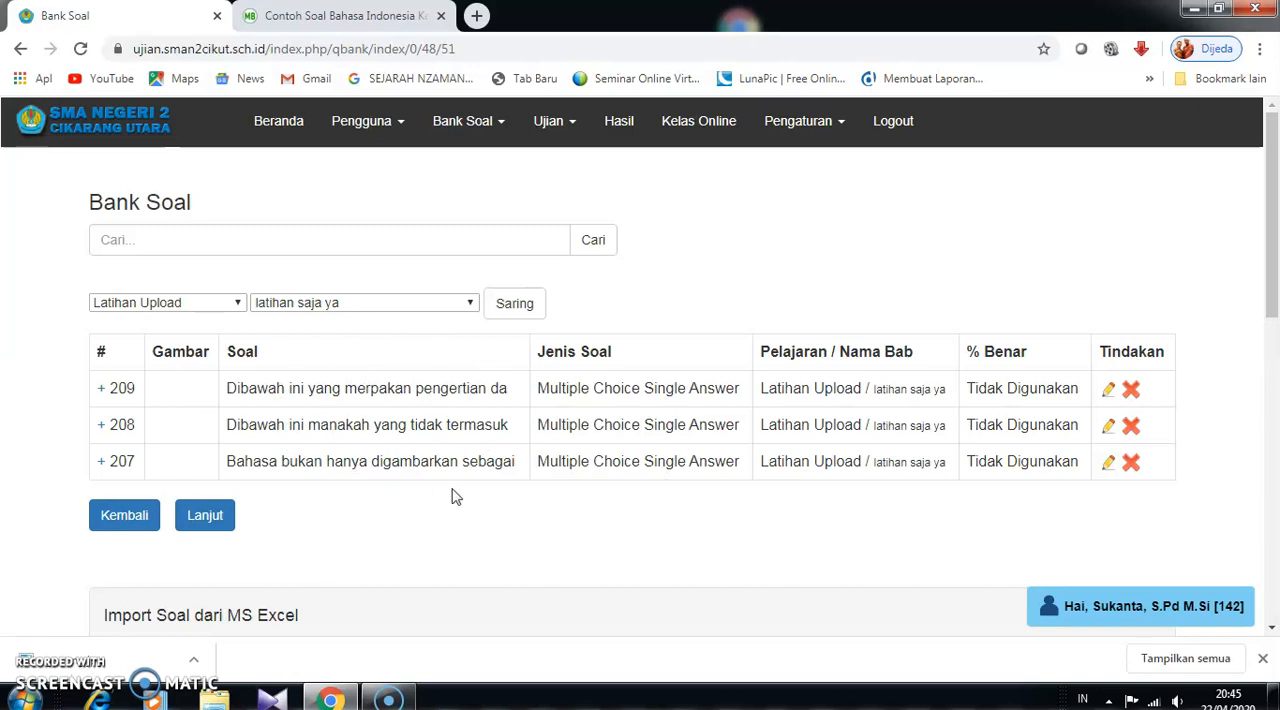
pyautogui.scroll(-1, 456, 497)
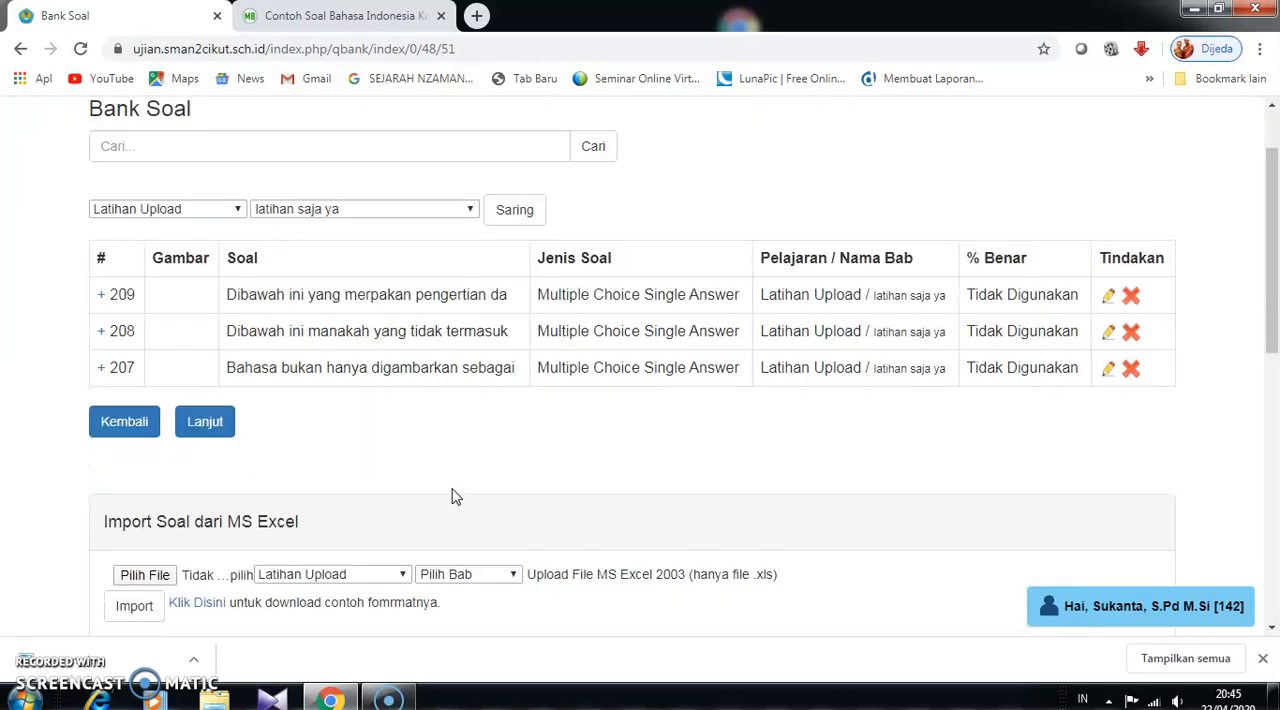
pyautogui.scroll(1, 455, 497)
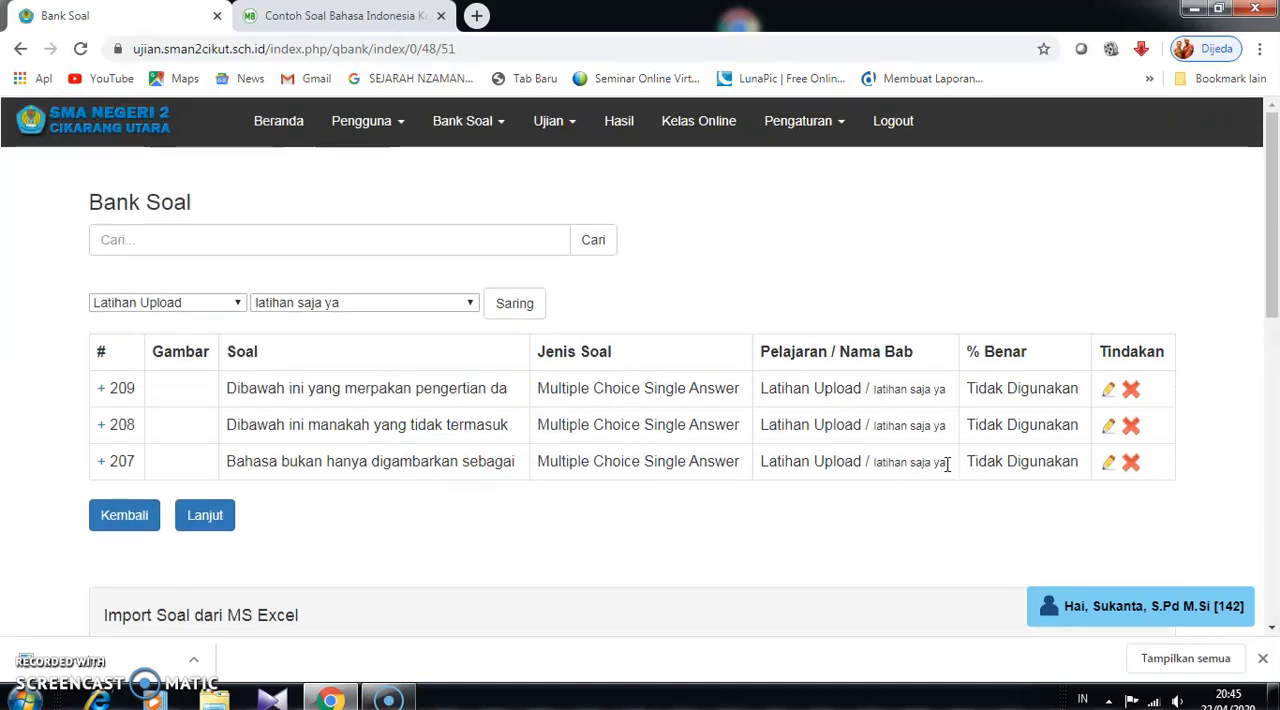
pyautogui.click(1109, 392)
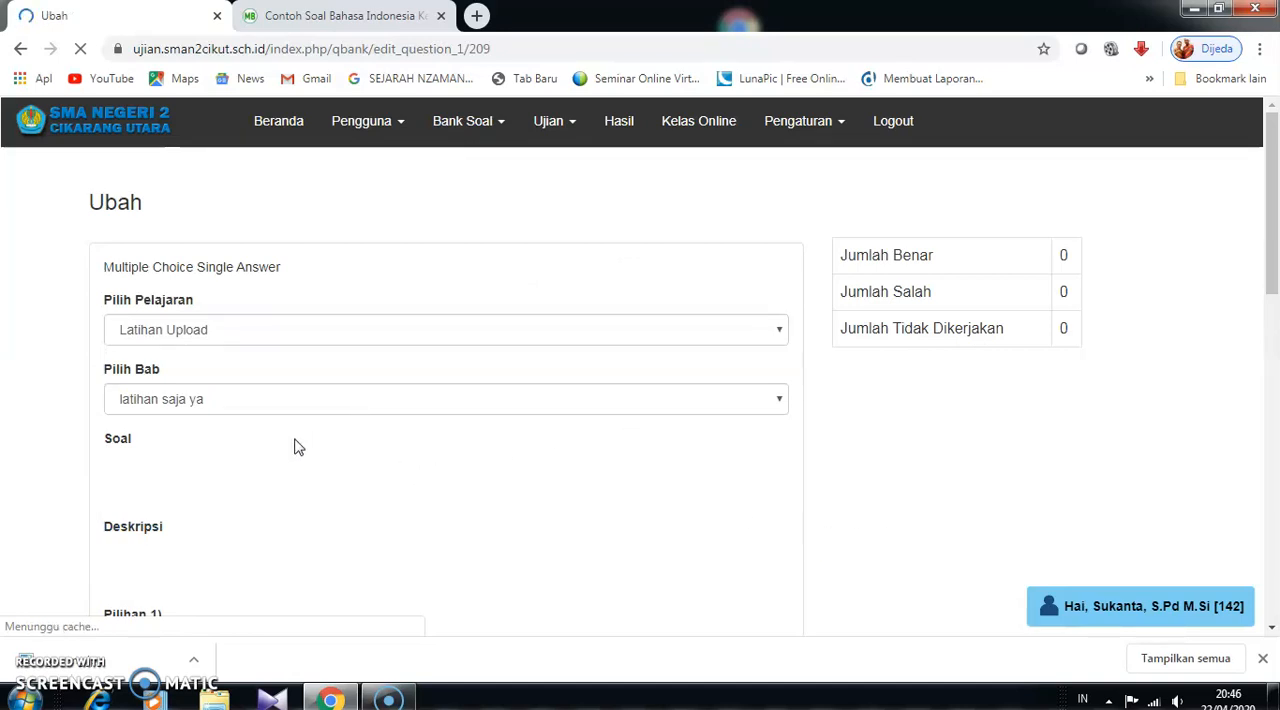
# - Examine question 209's text, description, answer options and marked correct option in the edit form
pyautogui.scroll(-3, 299, 447)
pyautogui.scroll(3, 299, 447)
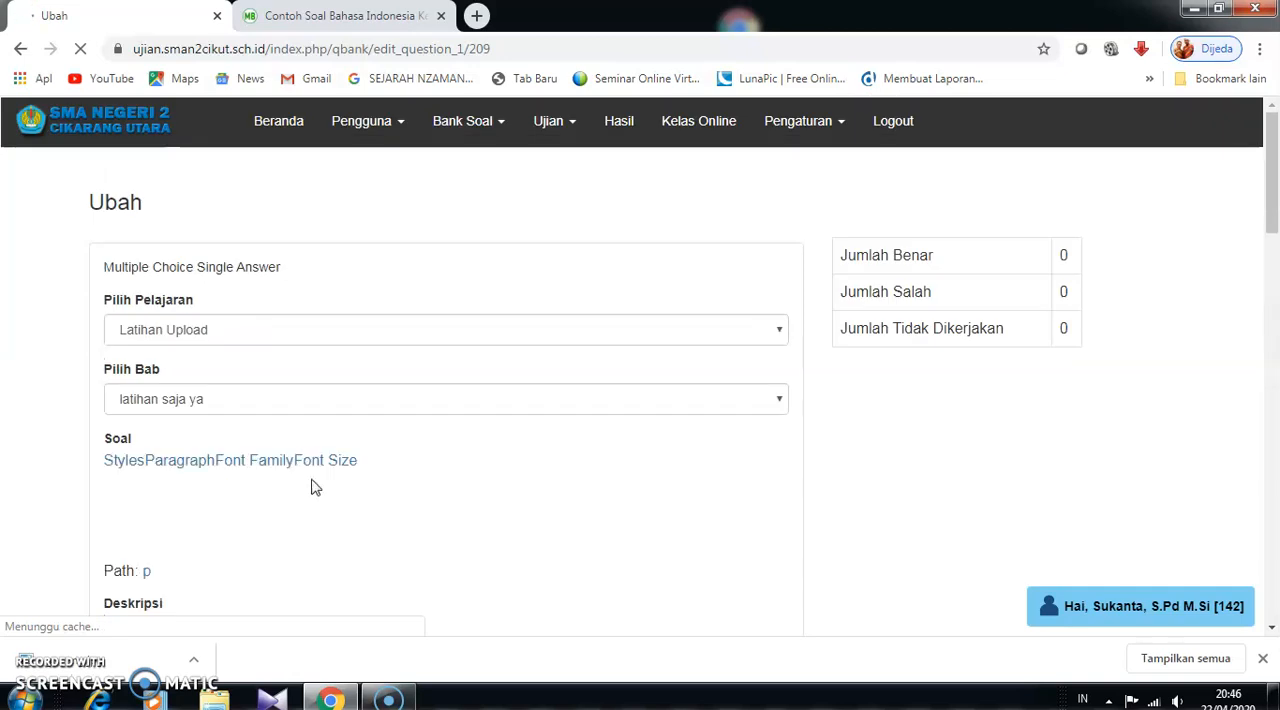
pyautogui.scroll(-4, 316, 507)
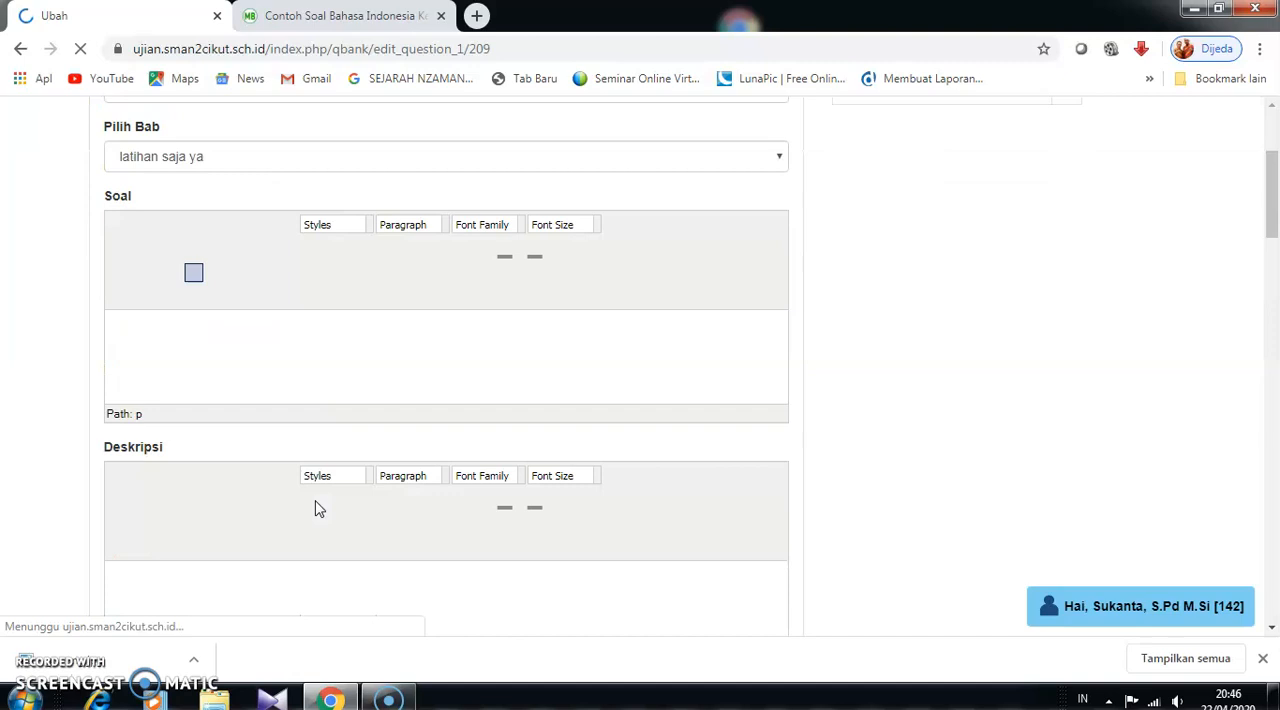
pyautogui.scroll(-9, 316, 508)
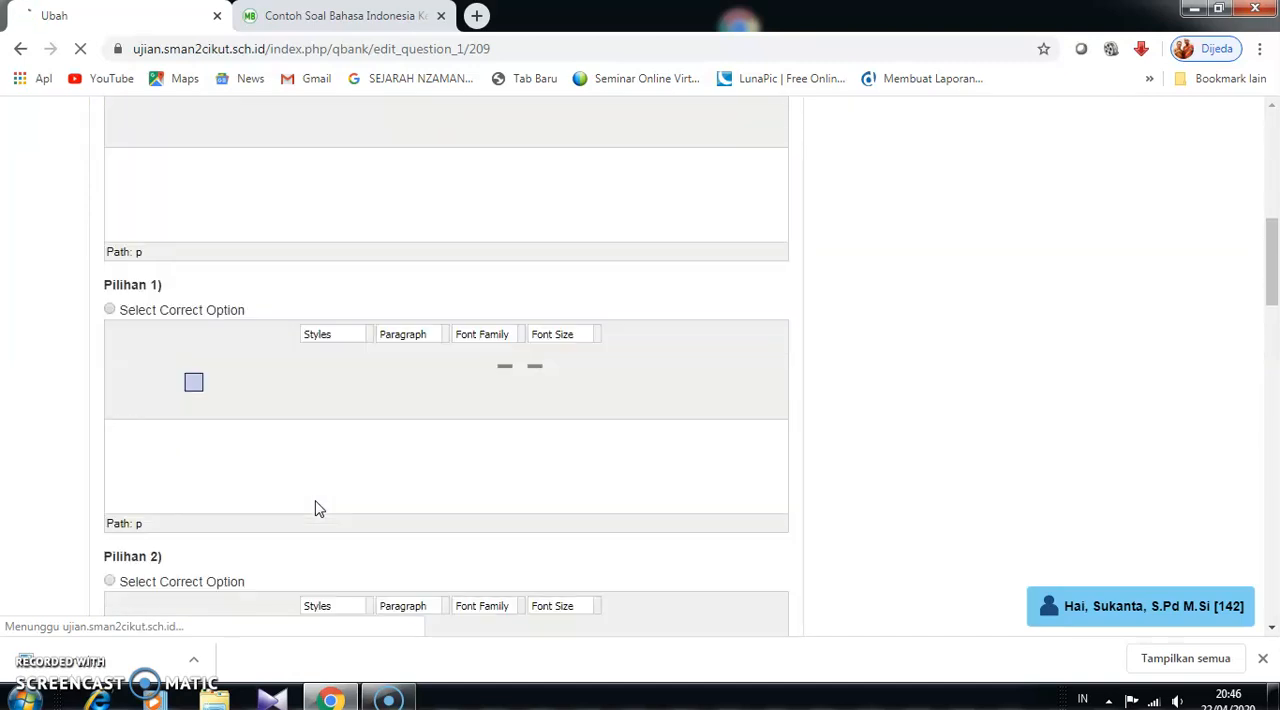
pyautogui.scroll(12, 316, 508)
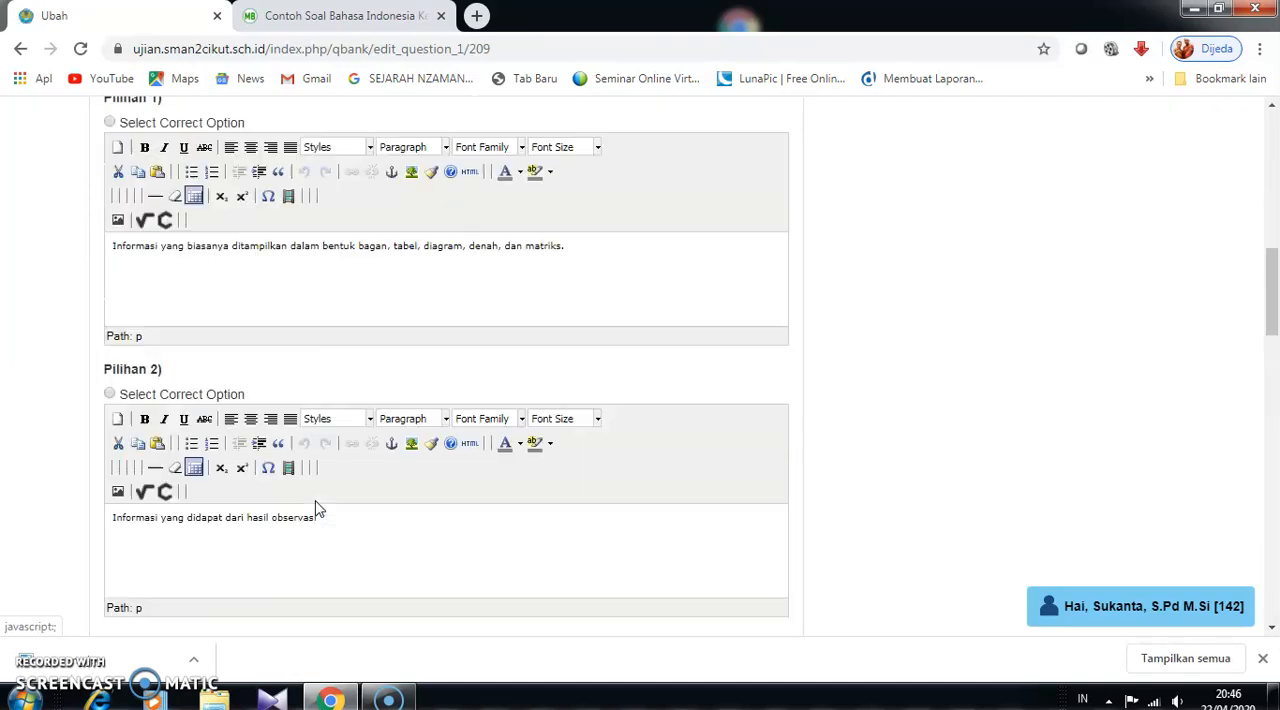
pyautogui.scroll(2, 316, 508)
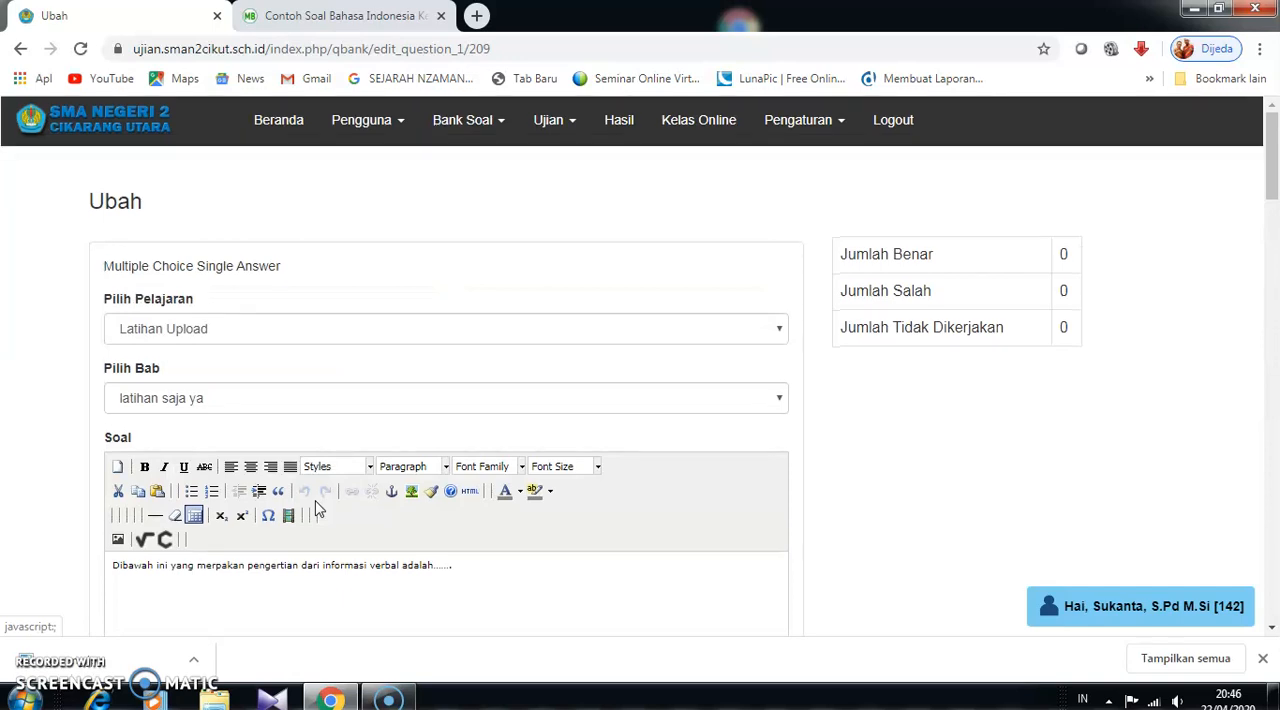
pyautogui.scroll(-3, 314, 507)
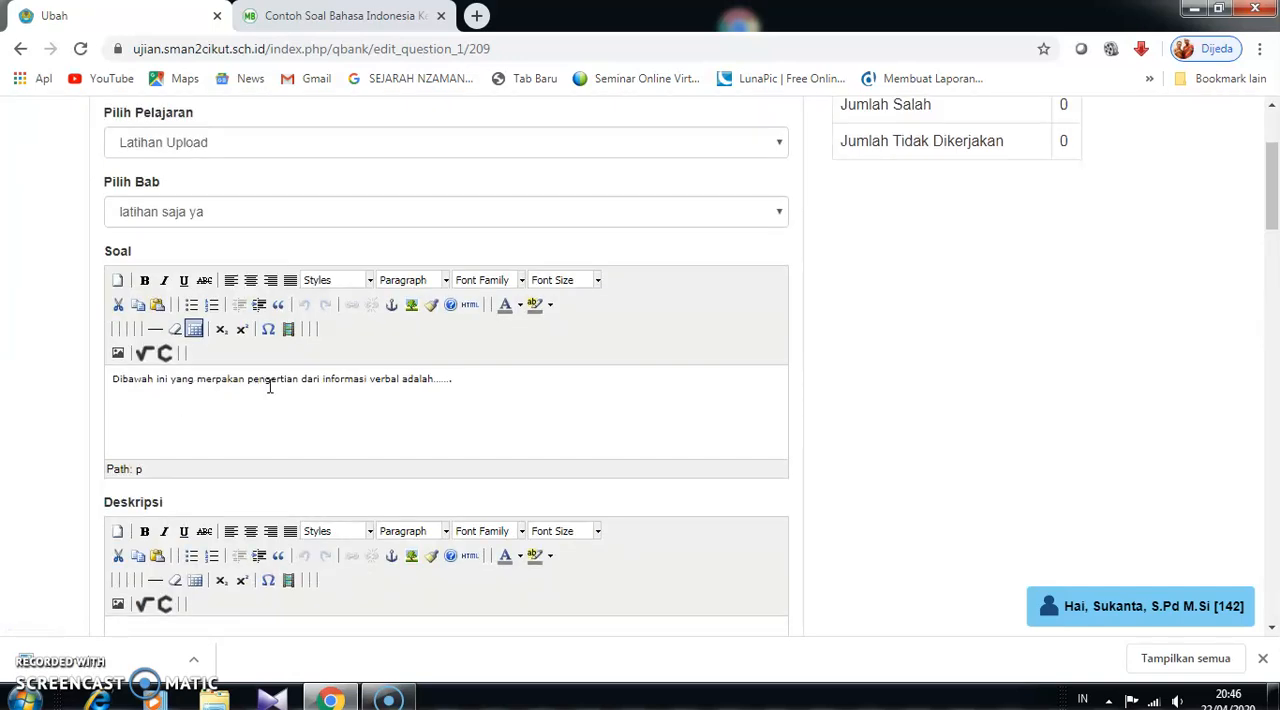
pyautogui.scroll(-2, 371, 446)
pyautogui.scroll(2, 268, 325)
pyautogui.scroll(-3, 260, 420)
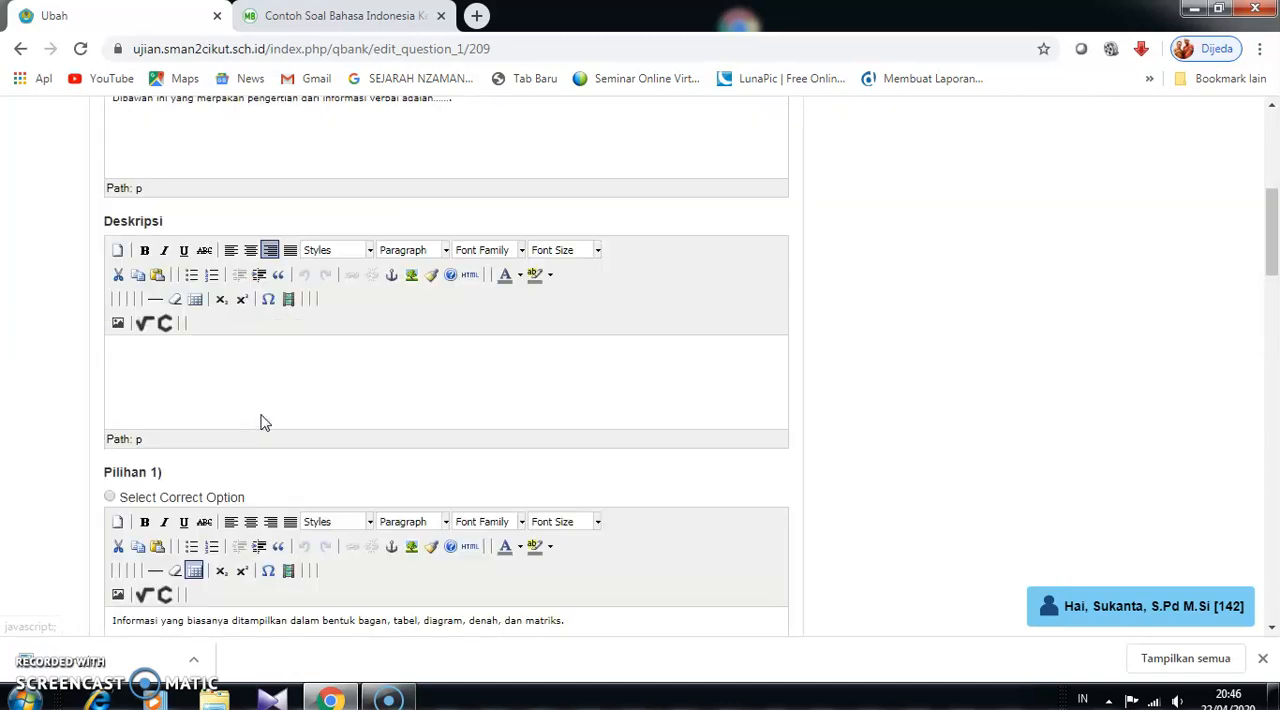
pyautogui.scroll(-2, 263, 430)
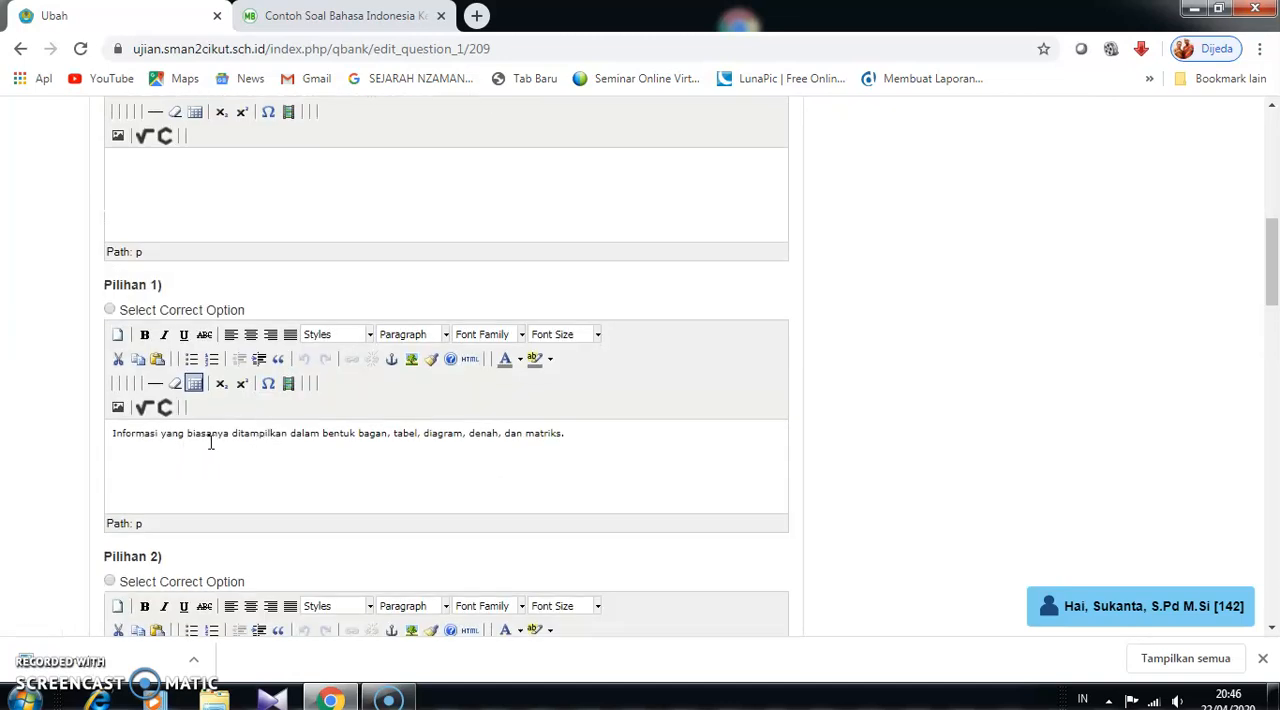
pyautogui.scroll(-3, 369, 466)
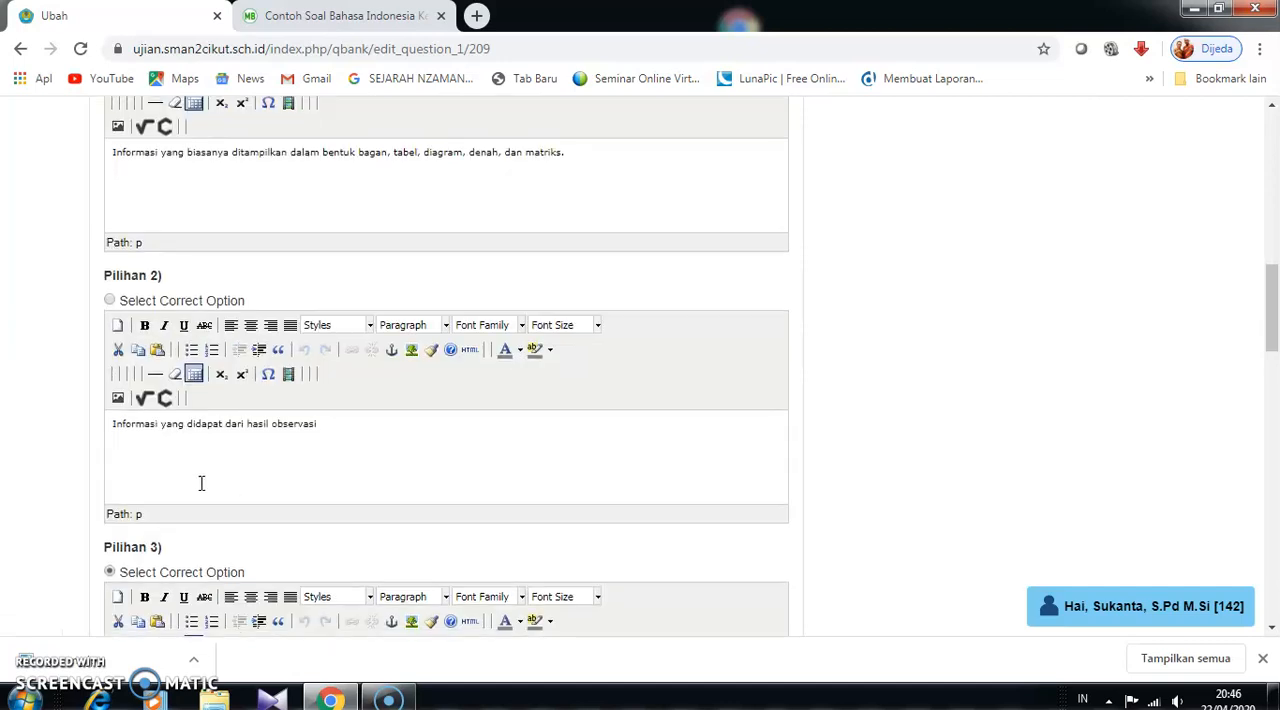
pyautogui.scroll(-13, 300, 460)
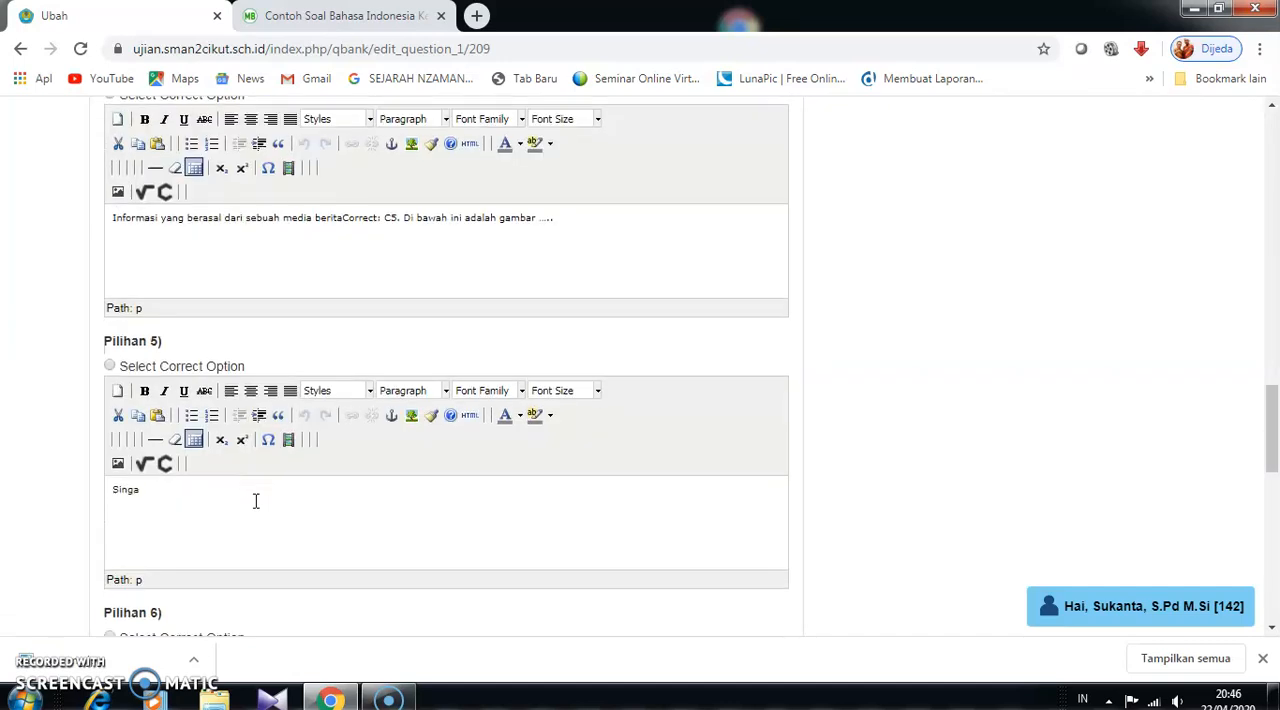
# - Submit question 209 from its edit form and return to the question bank list
pyautogui.scroll(-4, 250, 533)
pyautogui.click(132, 525)
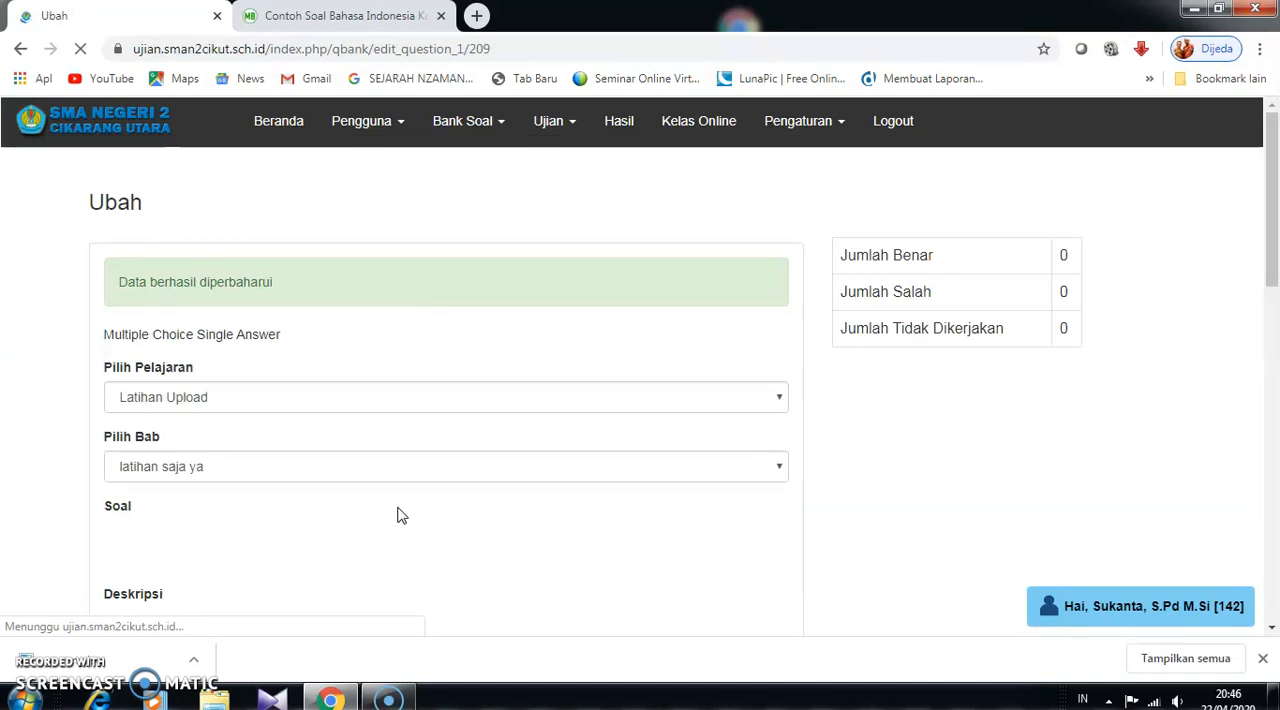
pyautogui.scroll(-3, 324, 442)
pyautogui.scroll(3, 324, 444)
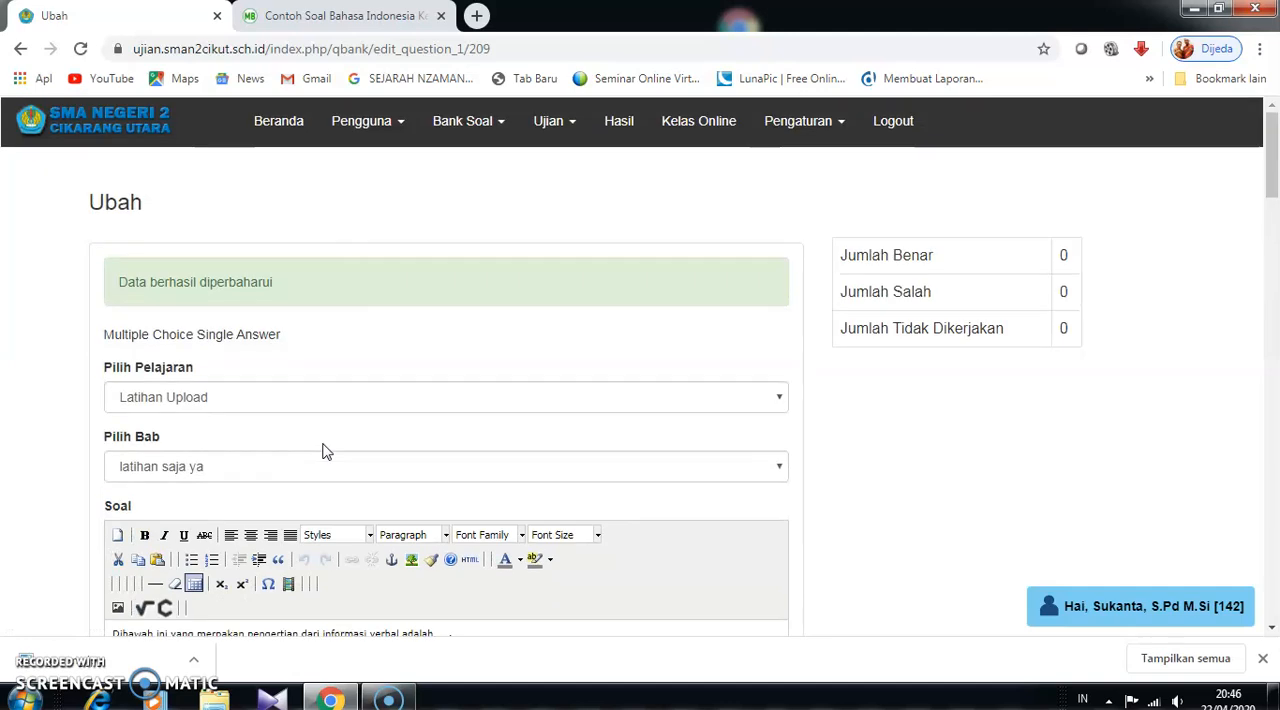
pyautogui.click(17, 49)
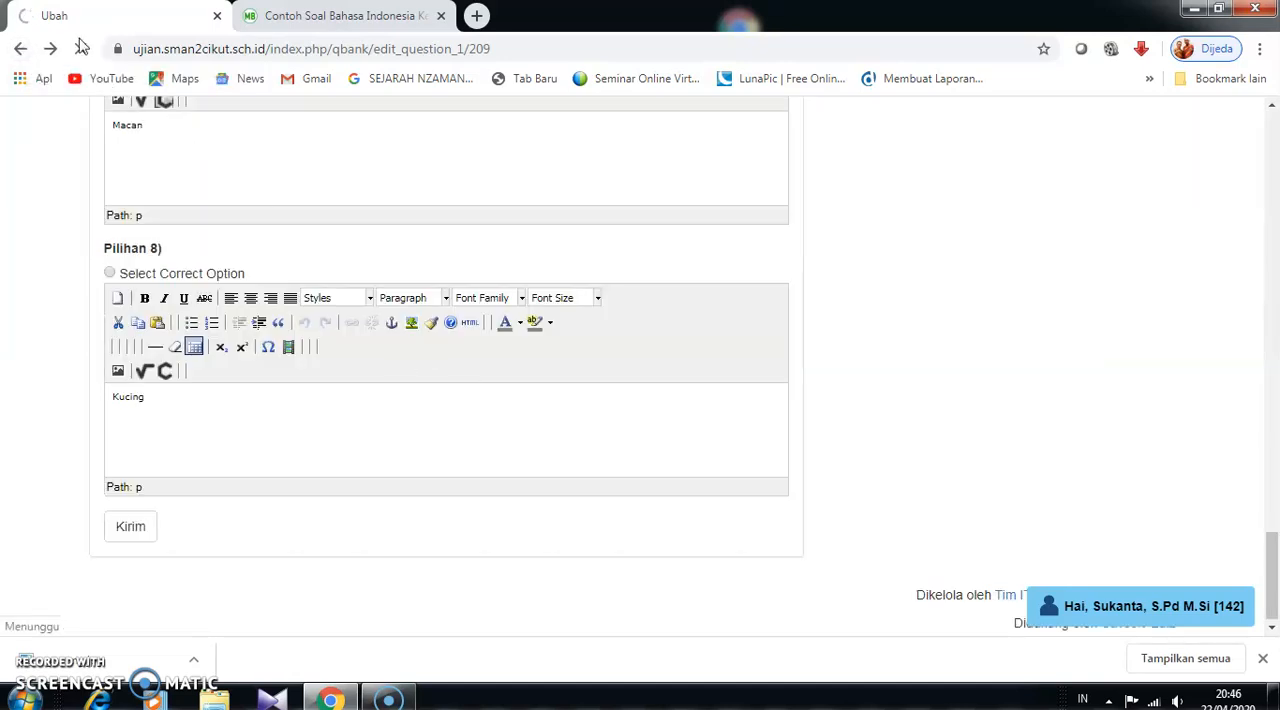
pyautogui.click(20, 50)
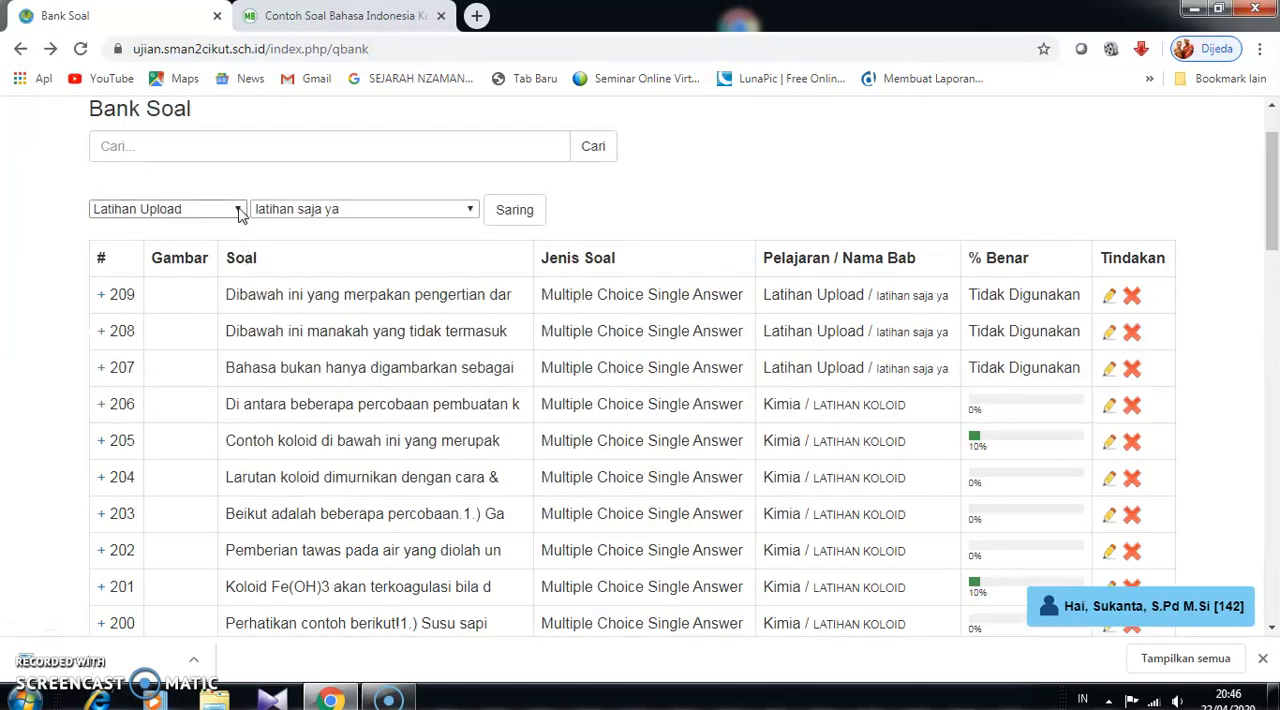
# - Filter the question list again by the subject Latihan Upload and the chapter latihan saja ya
pyautogui.click(238, 210)
pyautogui.click(240, 213)
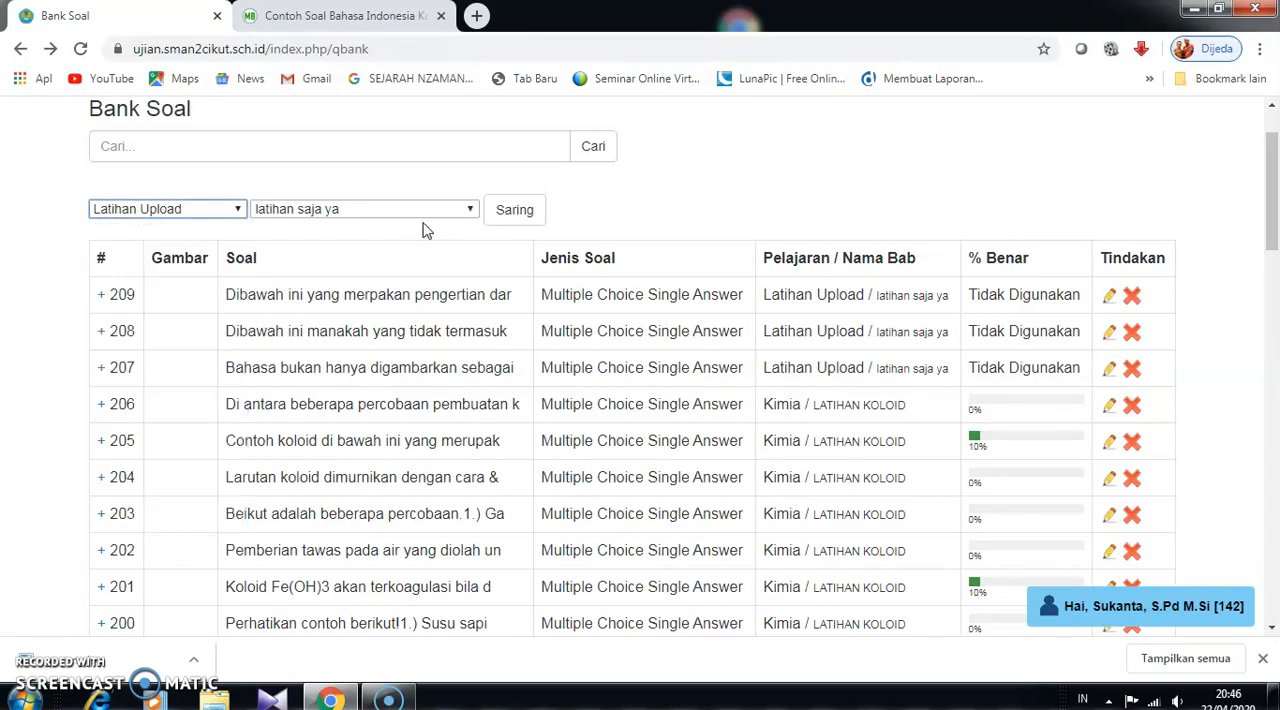
pyautogui.click(512, 210)
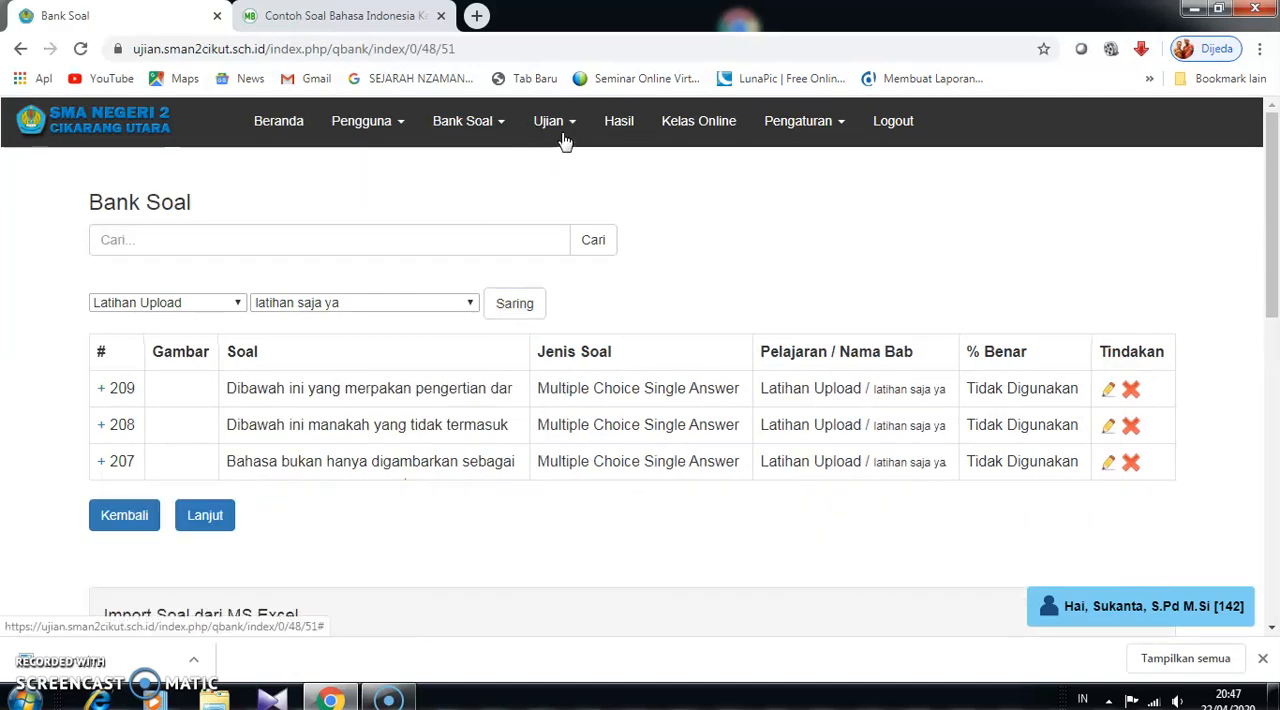
# - Start a new exam and enter "Ini Hanya Latihan" as its subject name
pyautogui.click(573, 129)
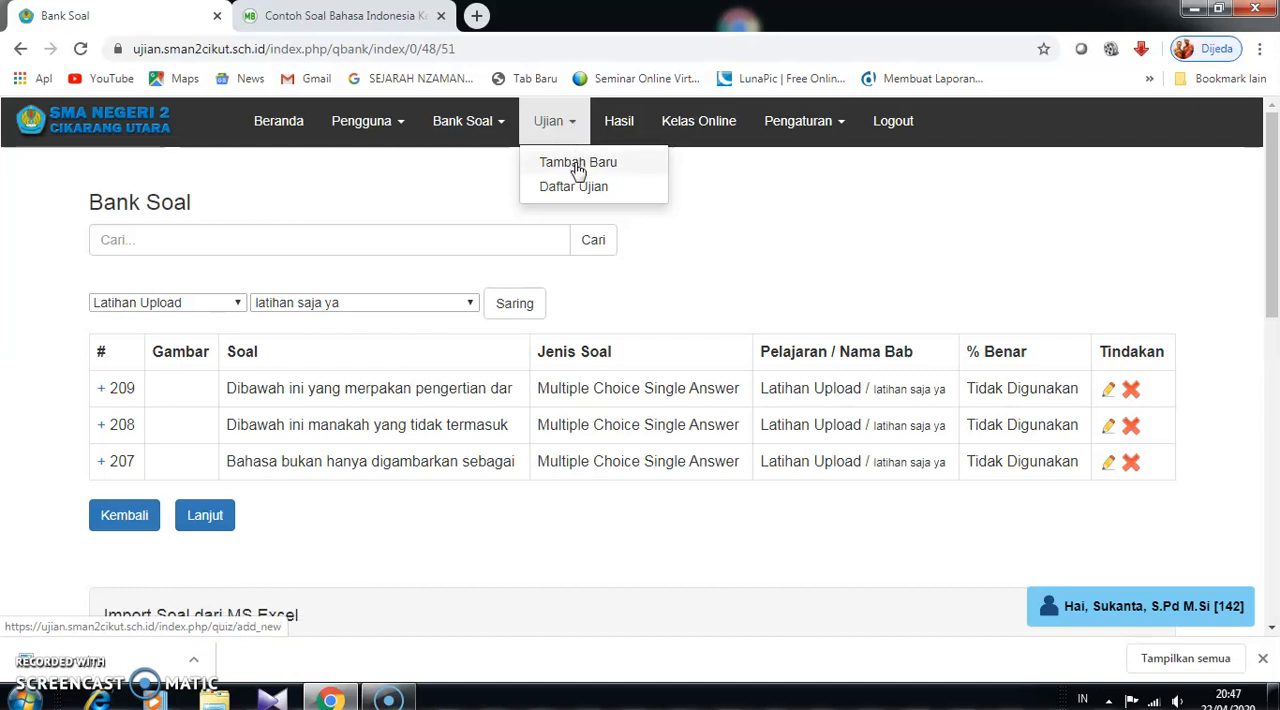
pyautogui.click(577, 165)
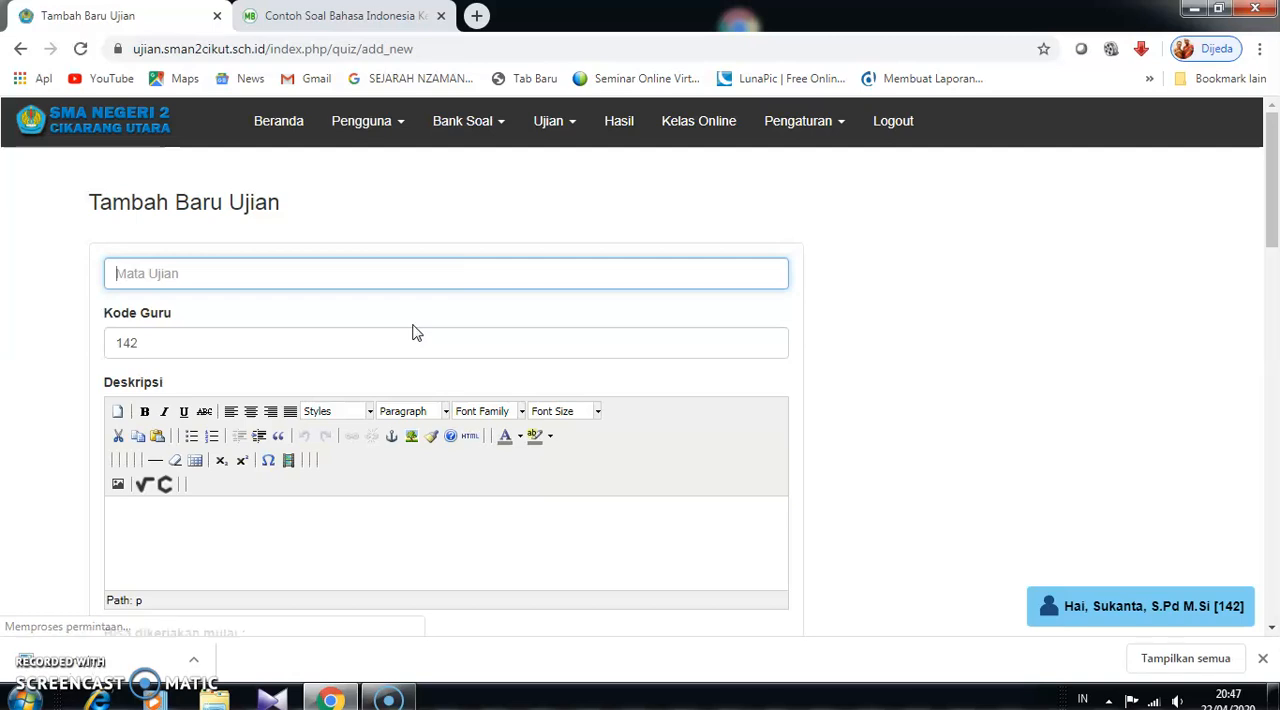
pyautogui.write('ini')
pyautogui.press('BackSpace')
pyautogui.press('BackSpace')
pyautogui.press('BackSpace')
pyautogui.write('I')
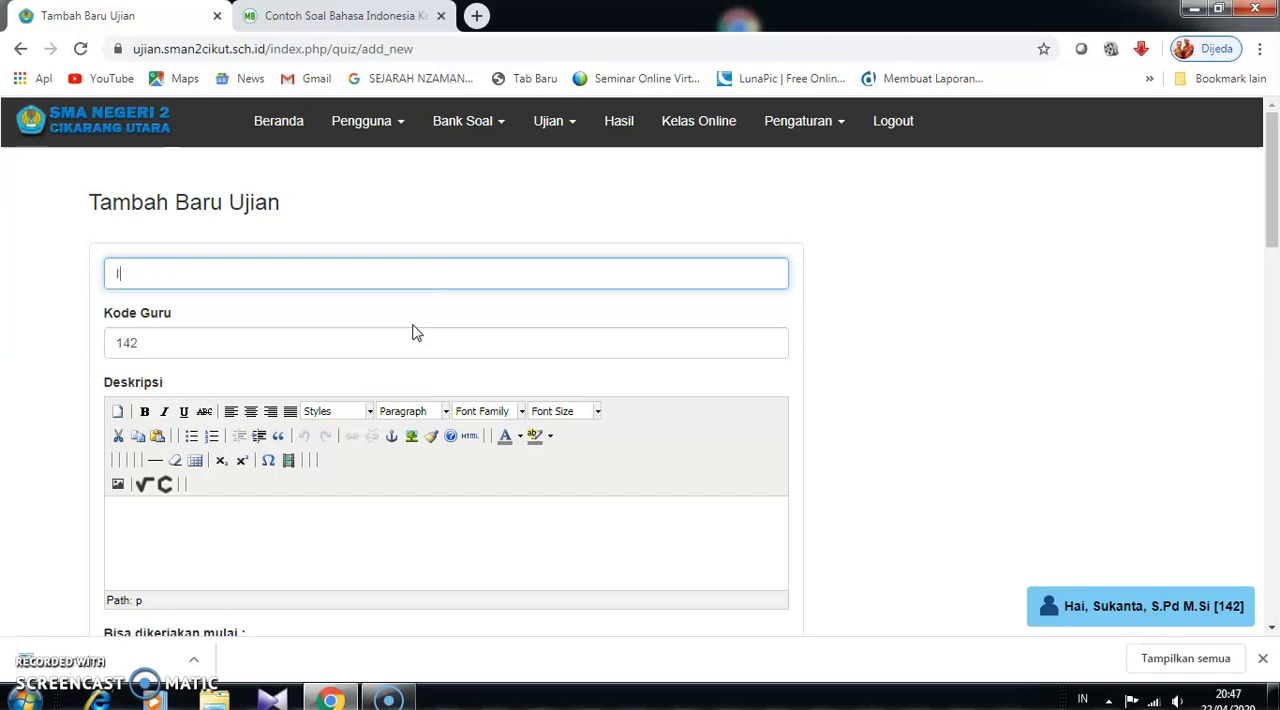
pyautogui.write('ni Hanya Latihan')
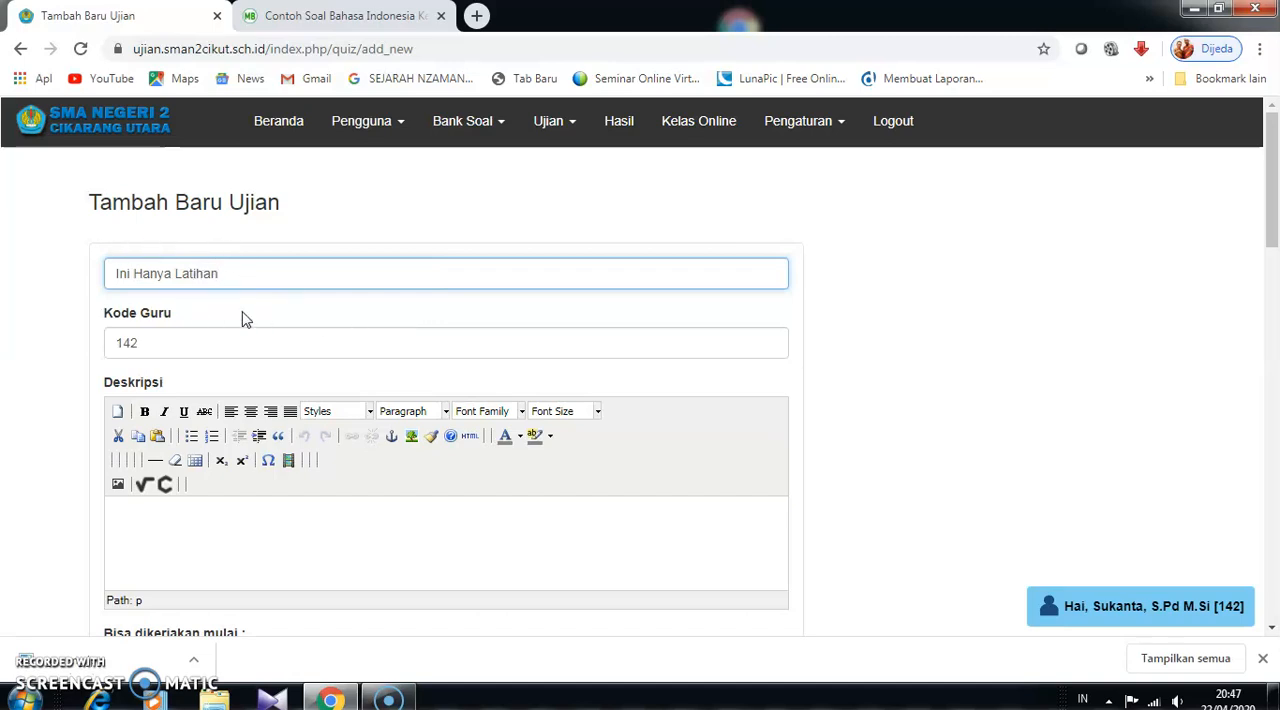
pyautogui.scroll(-1, 243, 317)
pyautogui.scroll(-2, 286, 290)
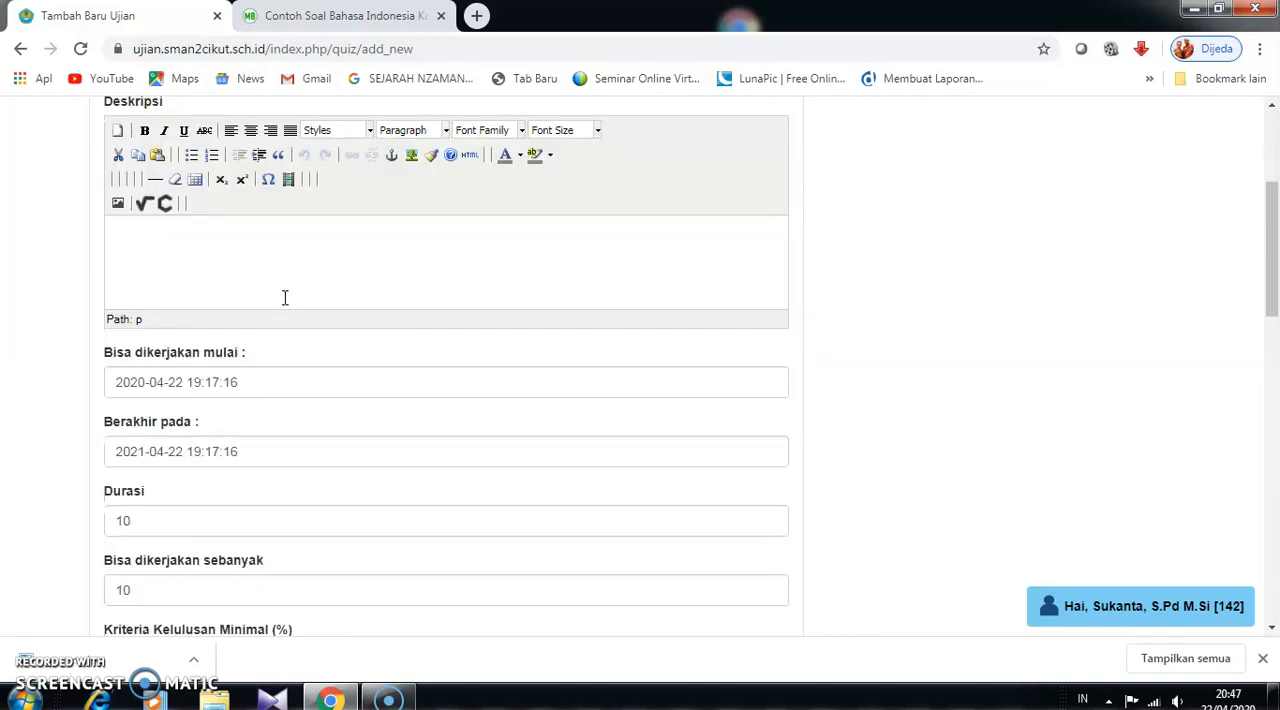
pyautogui.scroll(1, 209, 257)
pyautogui.click(183, 320)
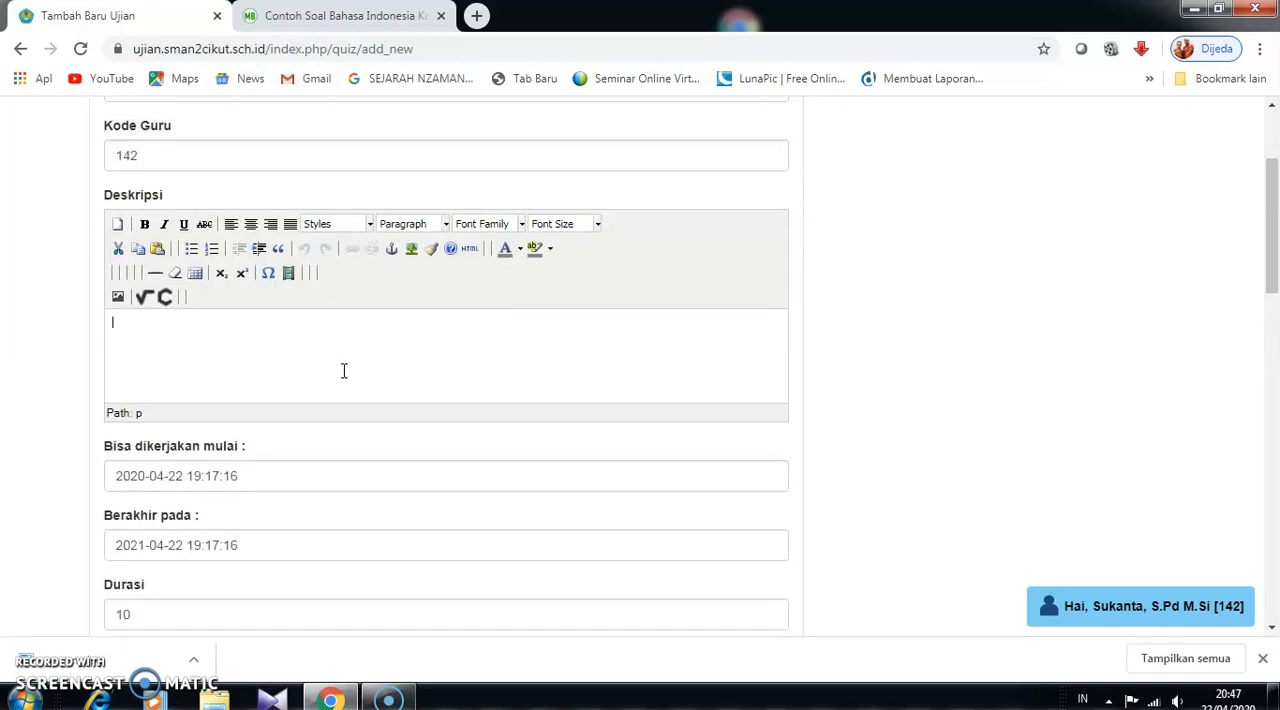
pyautogui.scroll(-3, 345, 375)
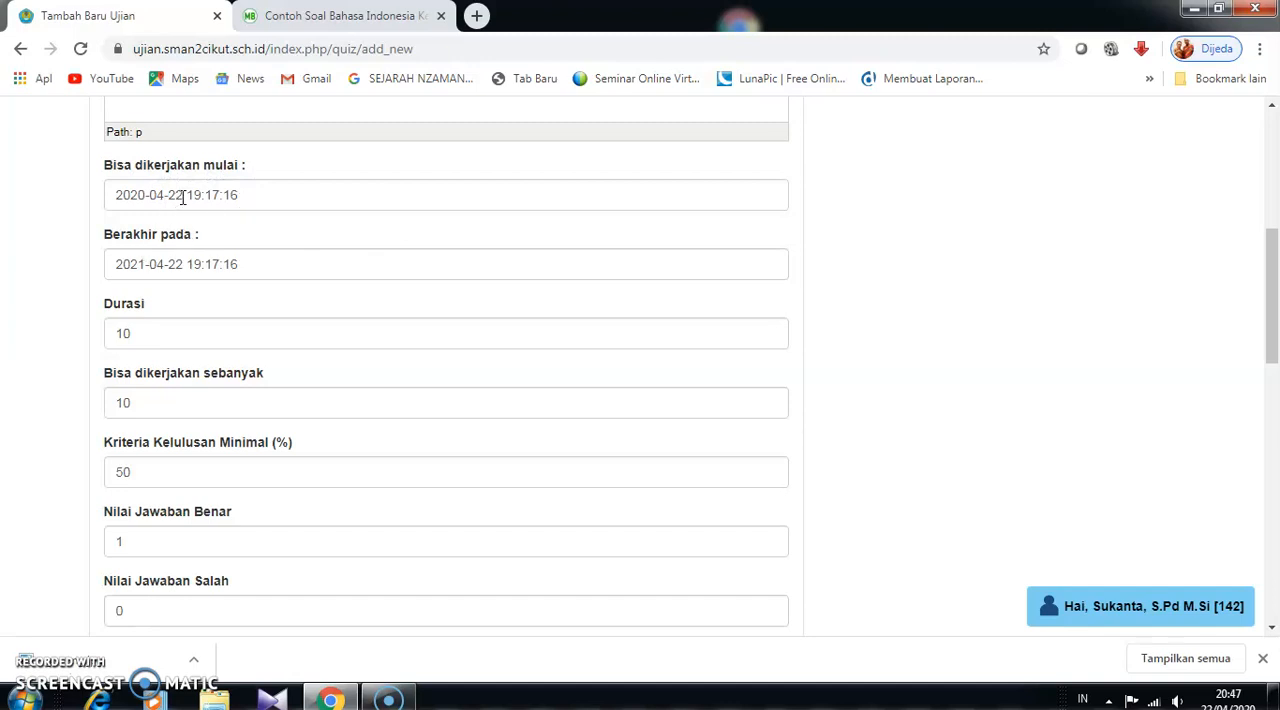
pyautogui.click(144, 264)
pyautogui.press('BackSpace')
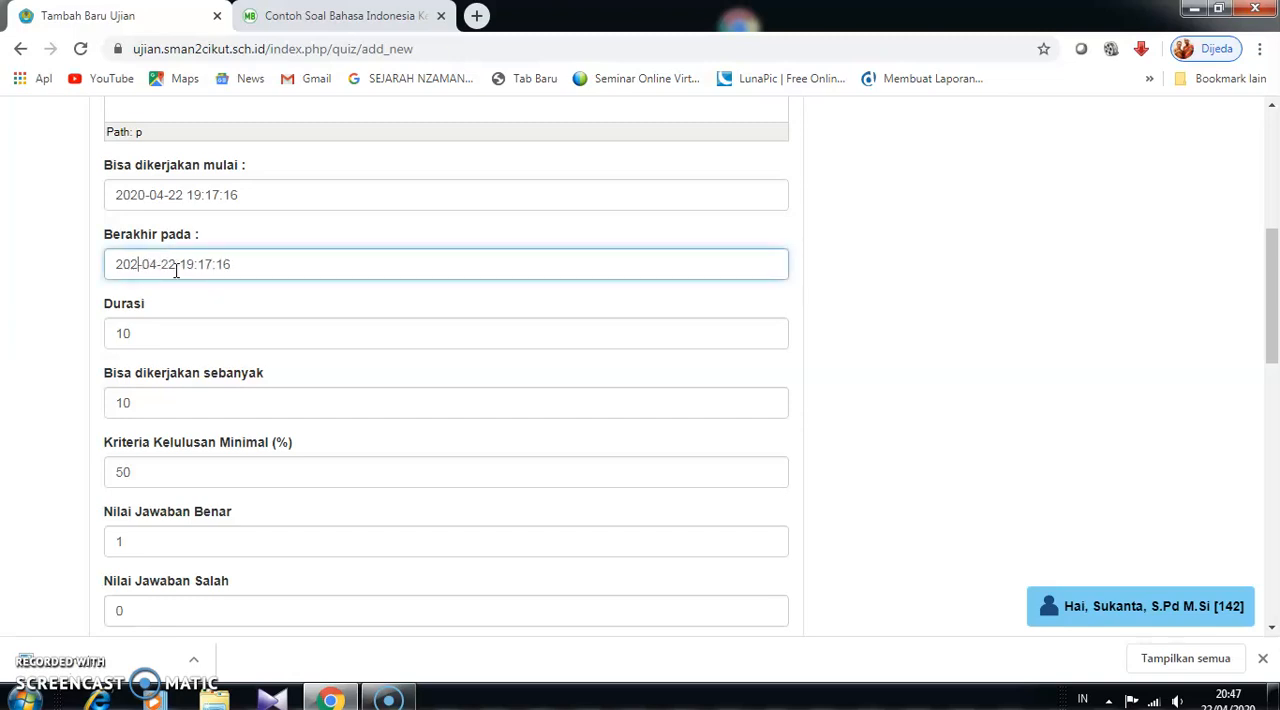
pyautogui.write('0')
pyautogui.moveTo(187, 195); pyautogui.dragTo(242, 197)
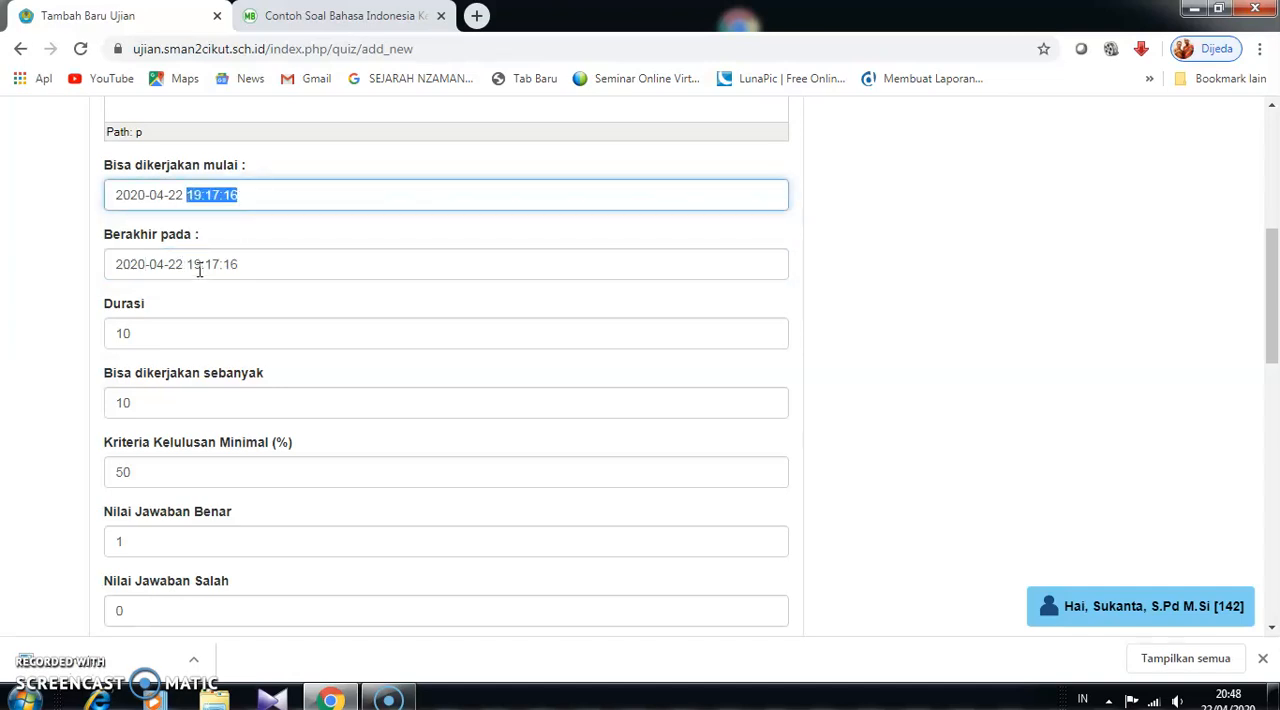
pyautogui.moveTo(201, 268); pyautogui.dragTo(189, 268)
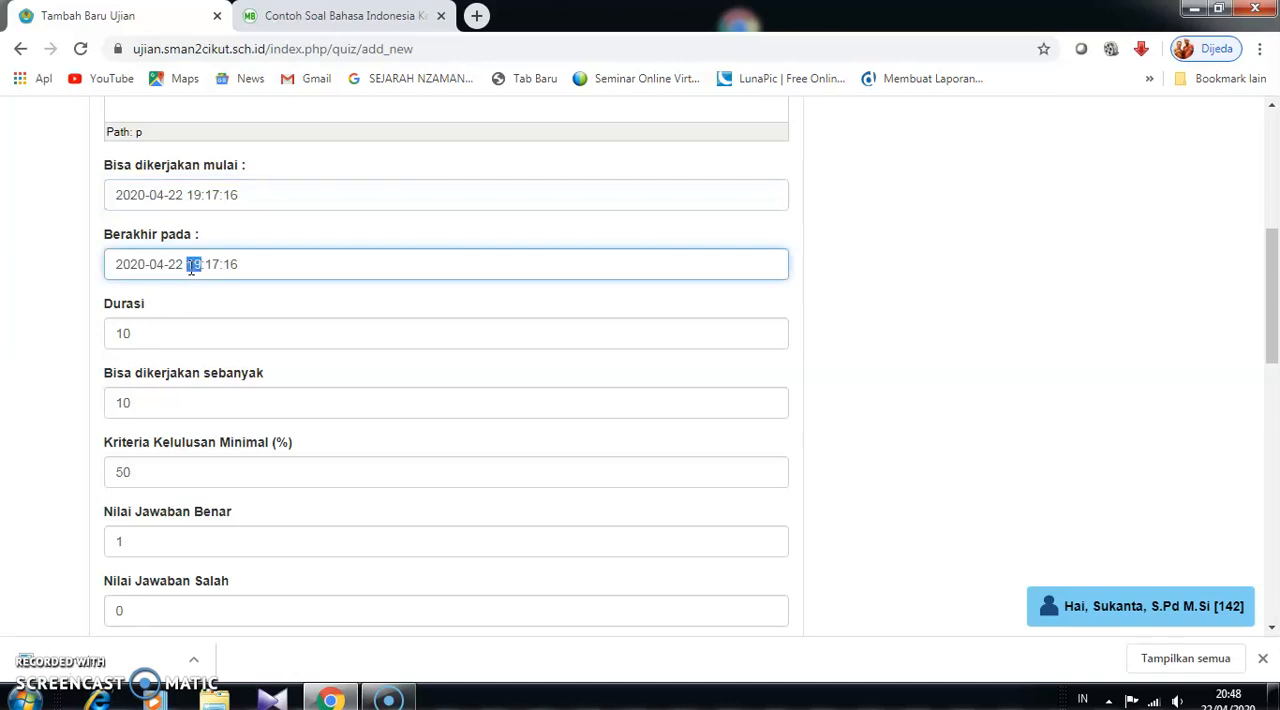
pyautogui.write('21')
# - Set the exam's duration to 5
pyautogui.doubleClick(144, 331)
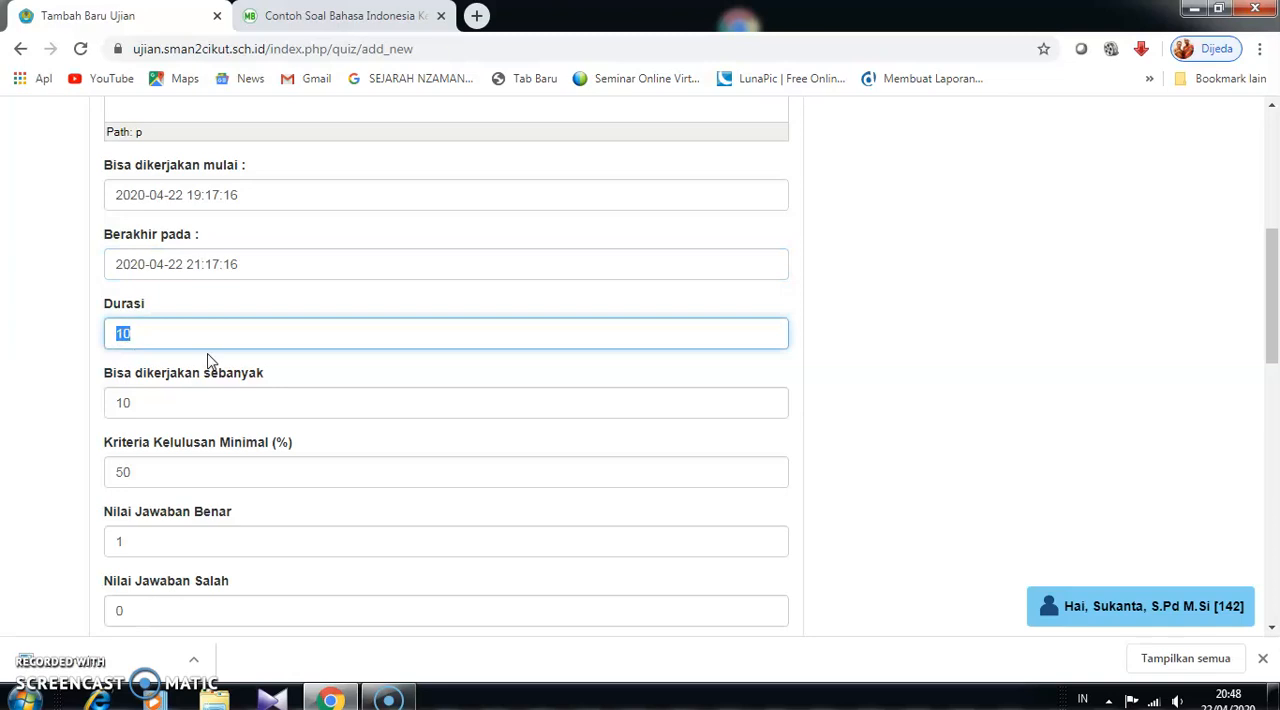
pyautogui.write('12')
pyautogui.press('BackSpace')
pyautogui.press('BackSpace')
pyautogui.press('BackSpace')
pyautogui.write('90')
pyautogui.press('BackSpace')
pyautogui.press('BackSpace')
pyautogui.click(186, 347)
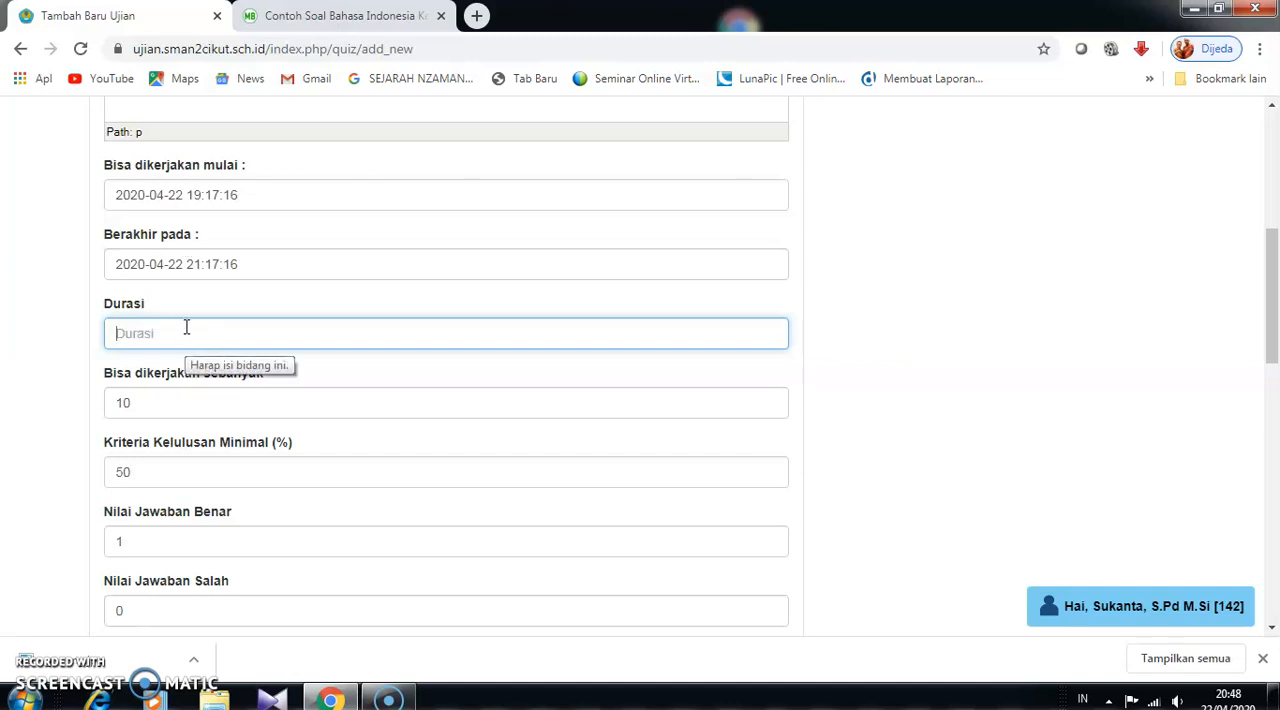
pyautogui.write('5')
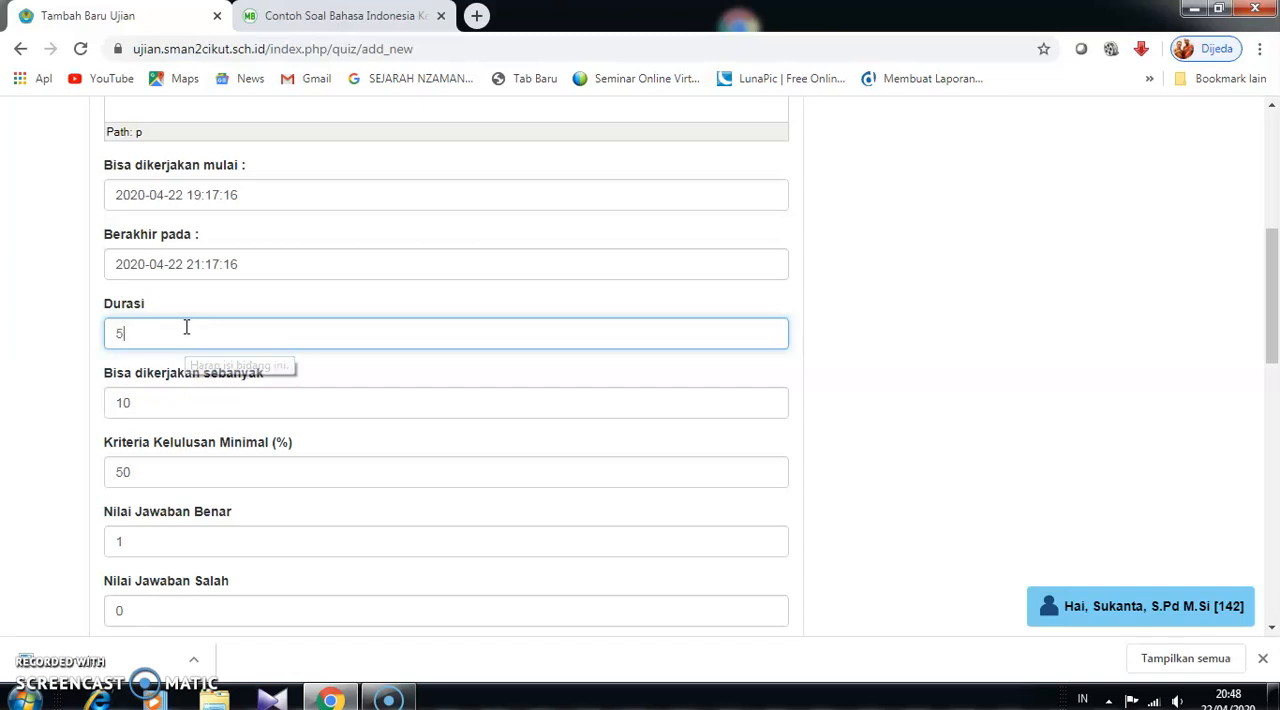
# - Allow the exam to be taken 5 times and set the minimum passing criterion to 70%
pyautogui.click(164, 405)
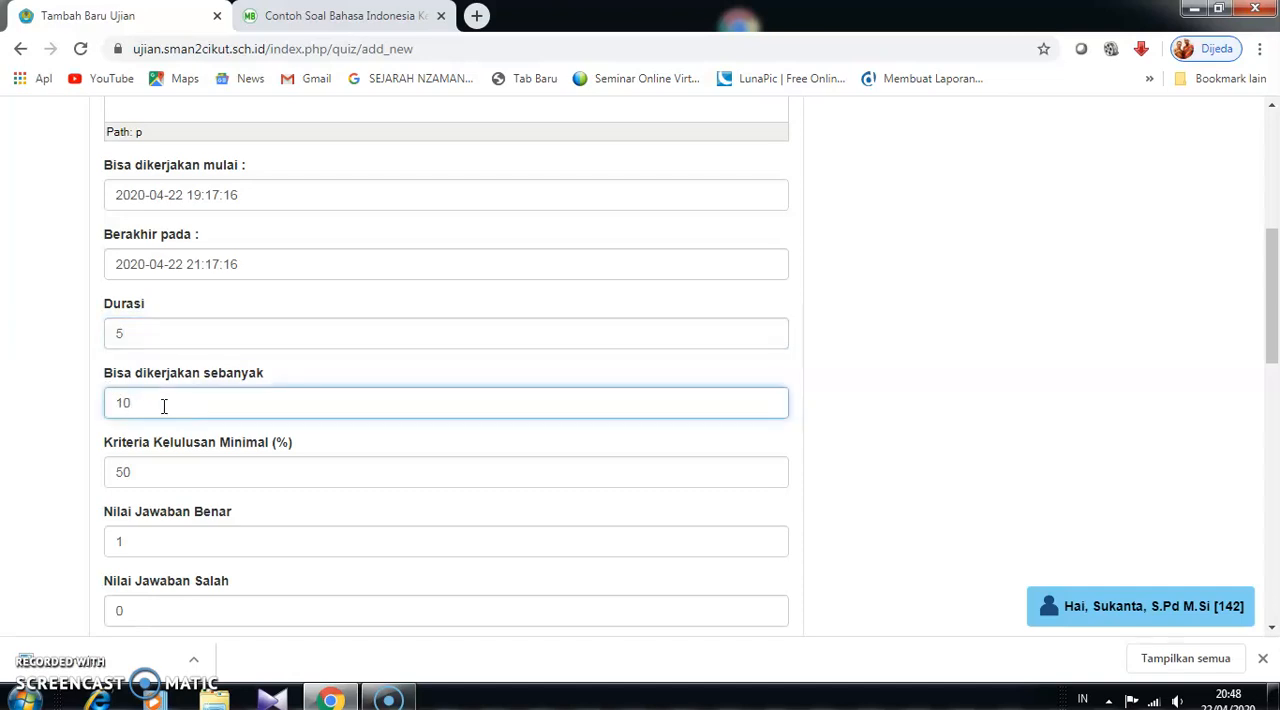
pyautogui.press('BackSpace')
pyautogui.press('BackSpace')
pyautogui.write('5')
pyautogui.scroll(-1, 271, 482)
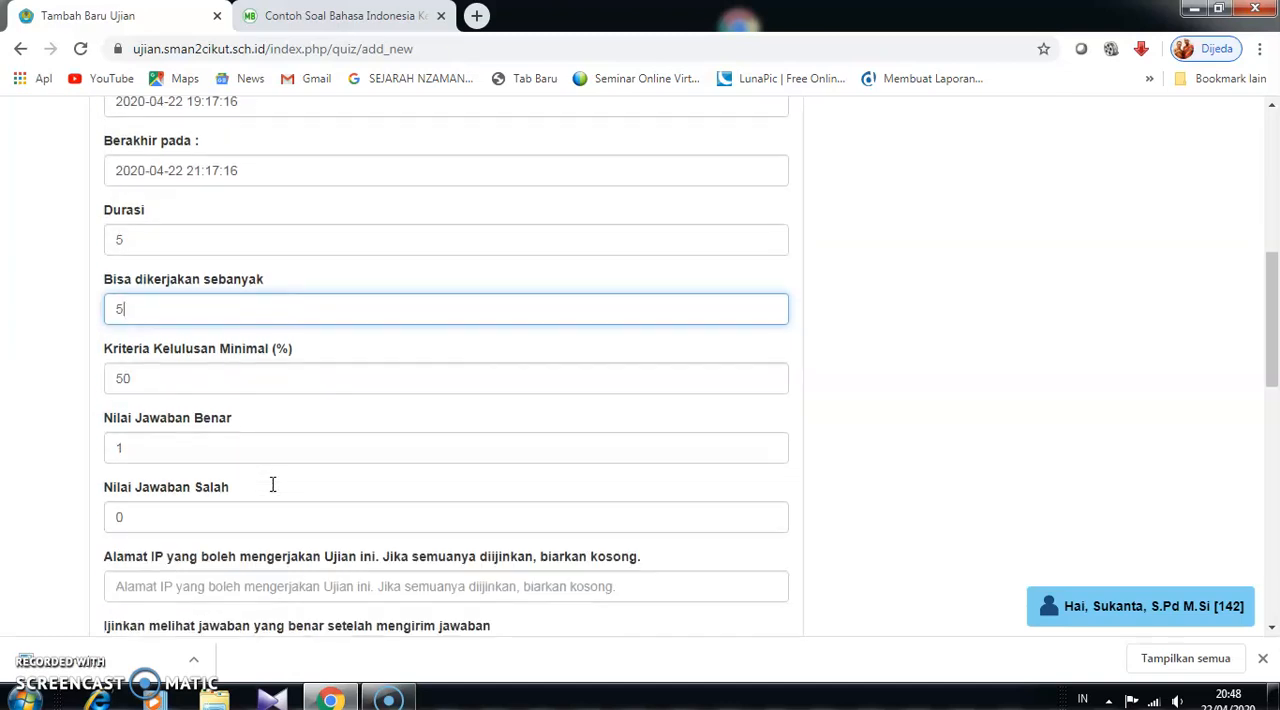
pyautogui.click(118, 379)
pyautogui.press('BackSpace')
pyautogui.write('7')
# - Set the permission to view correct answers after submission to Tidak
pyautogui.scroll(-1, 290, 480)
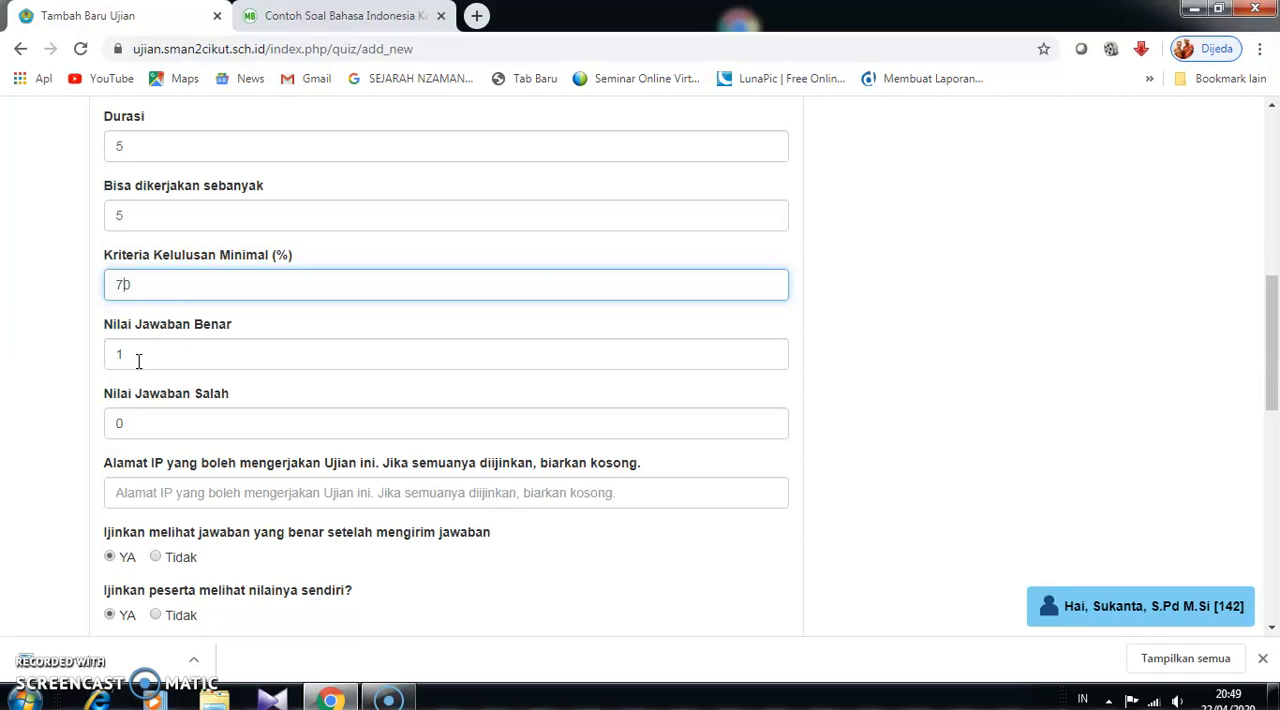
pyautogui.scroll(-3, 138, 361)
pyautogui.scroll(2, 195, 202)
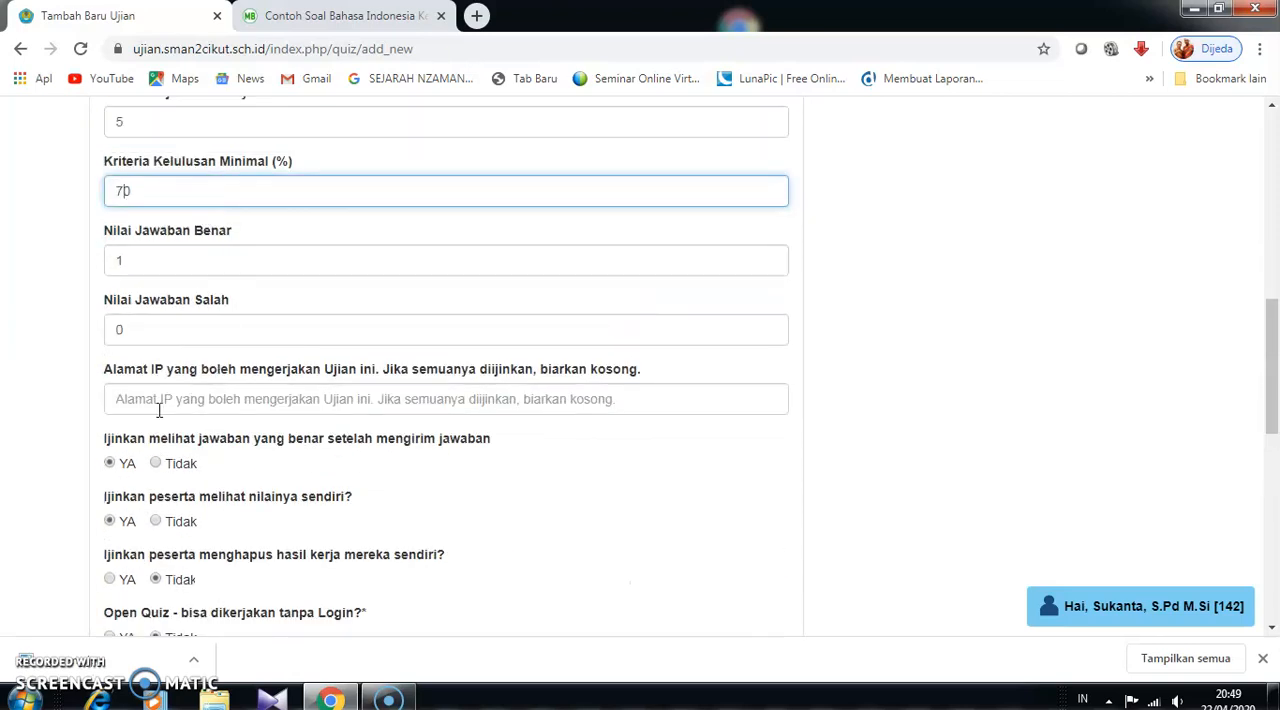
pyautogui.scroll(-1, 385, 443)
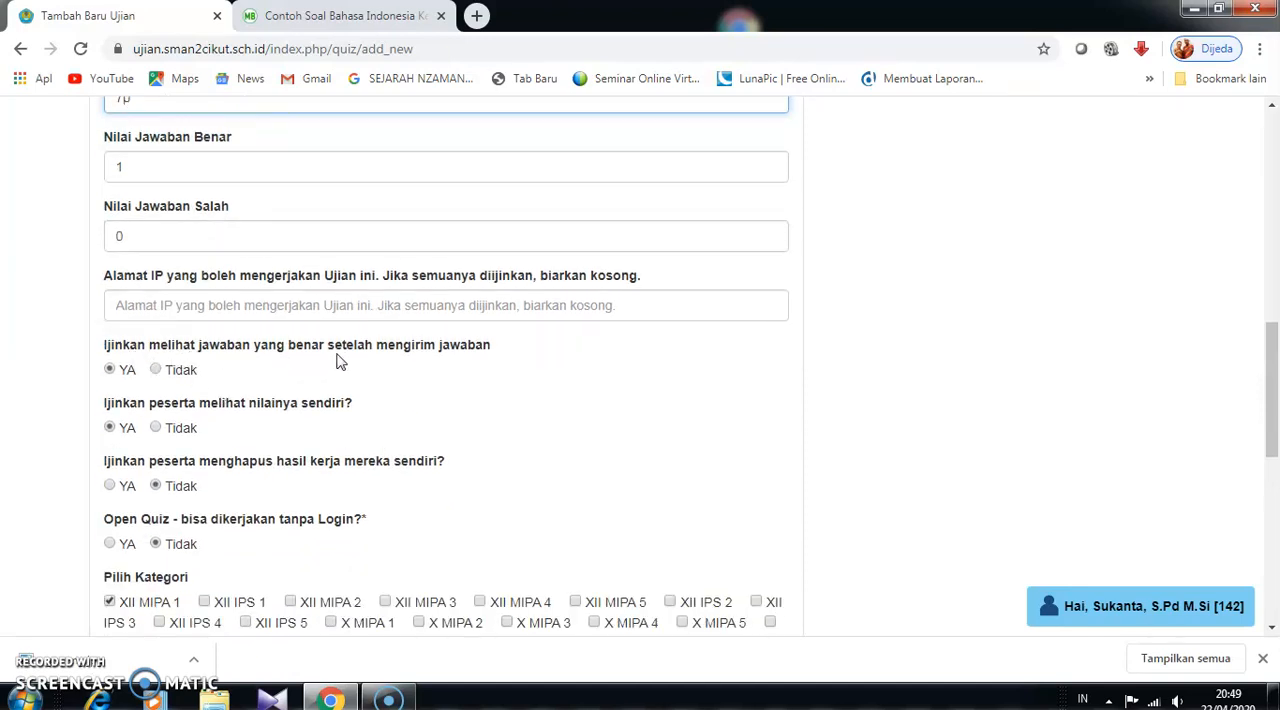
pyautogui.click(156, 369)
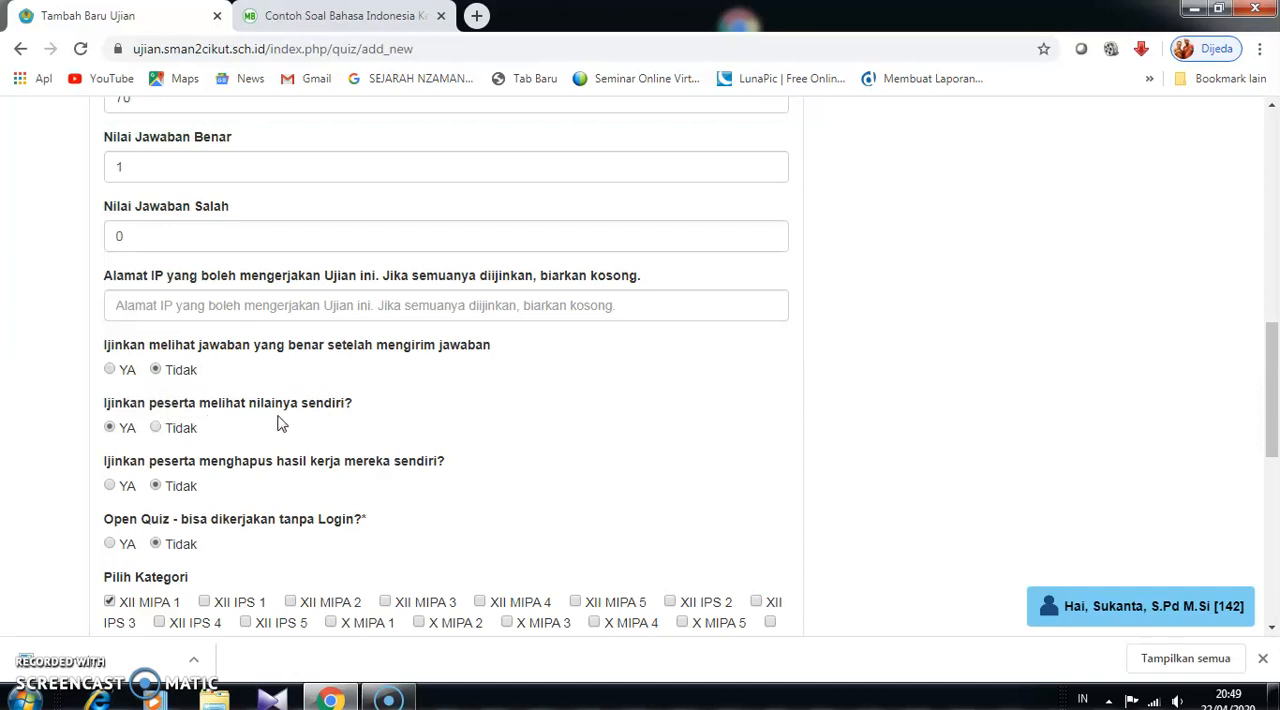
# - Set the permission for participants to view their own score to Tidak
pyautogui.click(156, 428)
pyautogui.scroll(-1, 353, 450)
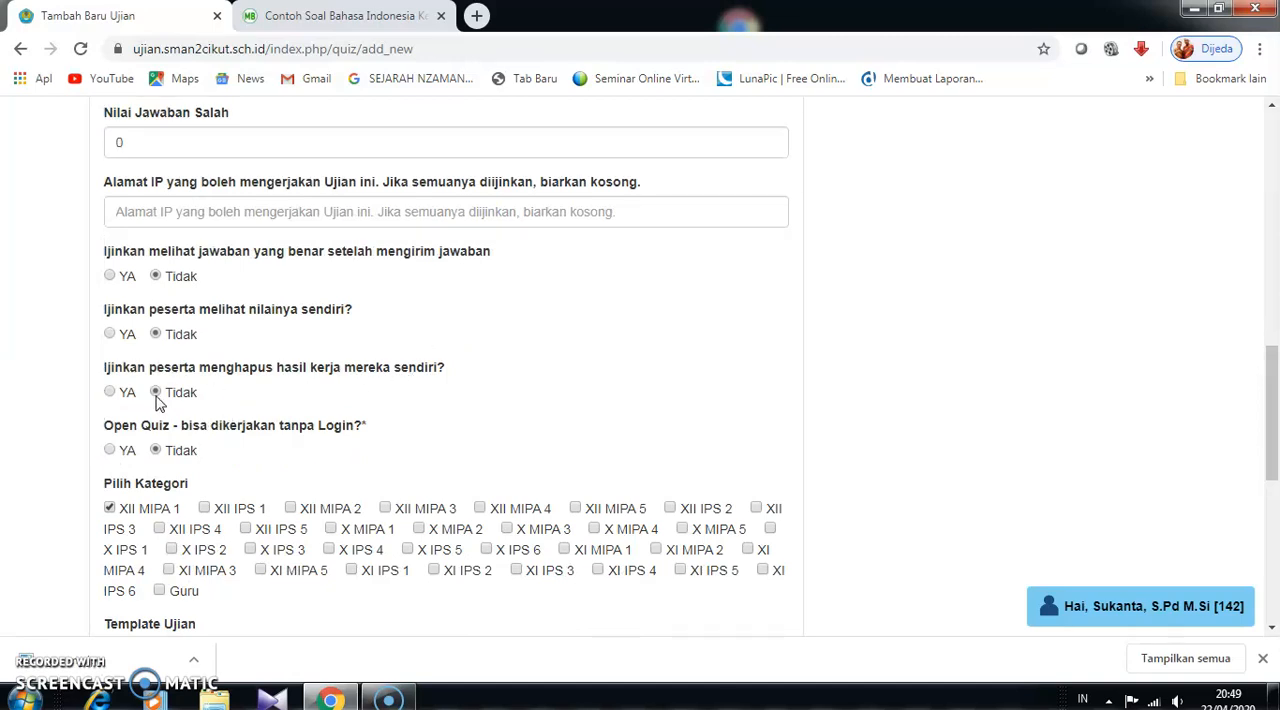
pyautogui.scroll(-1, 311, 447)
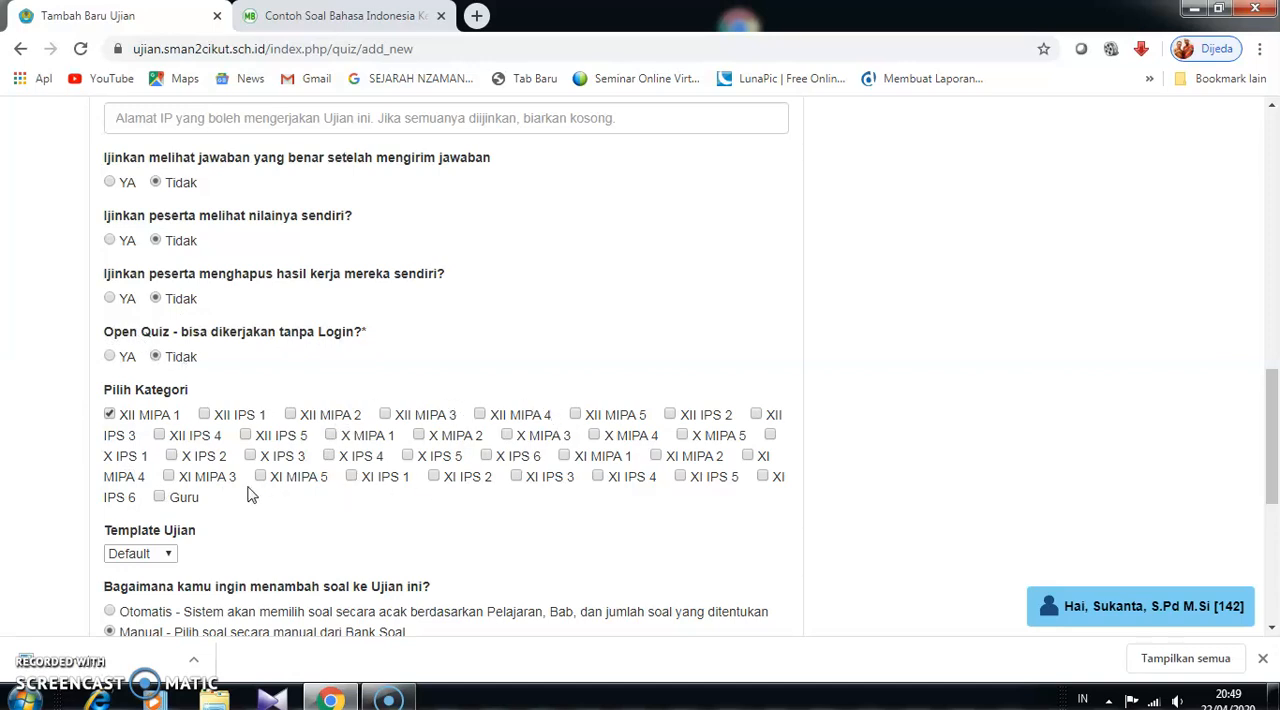
# - Set Open Quiz to YA and add the Guru category to the exam's participants
pyautogui.click(110, 357)
pyautogui.click(160, 498)
pyautogui.scroll(-1, 334, 506)
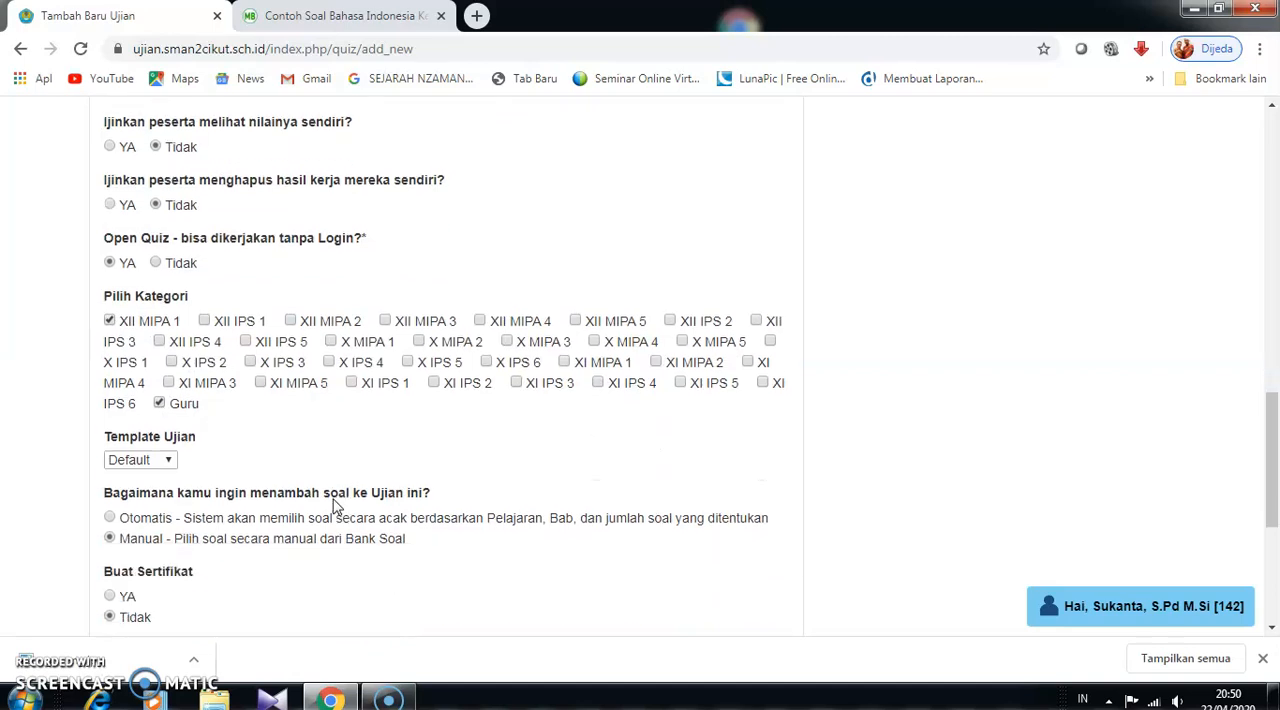
# - Choose Otomatis as the way to add questions to the exam and submit the new exam form
pyautogui.scroll(-2, 334, 506)
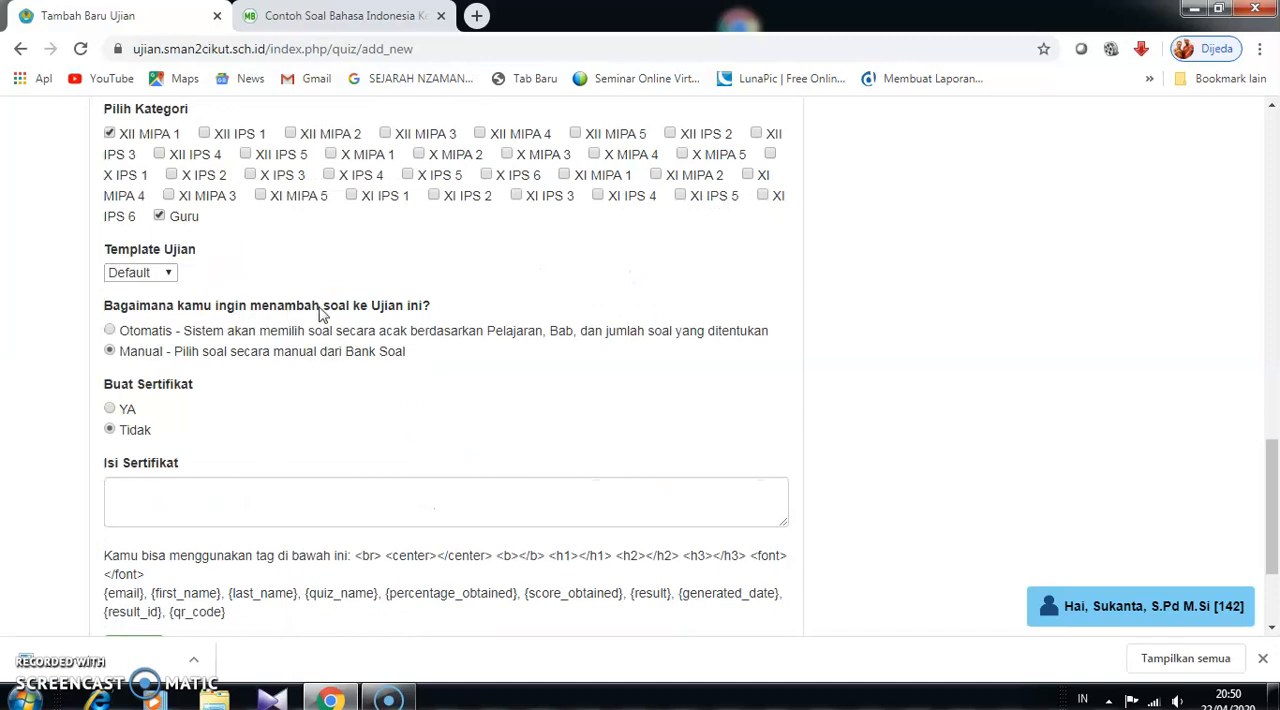
pyautogui.click(110, 331)
pyautogui.scroll(-3, 169, 438)
pyautogui.click(131, 473)
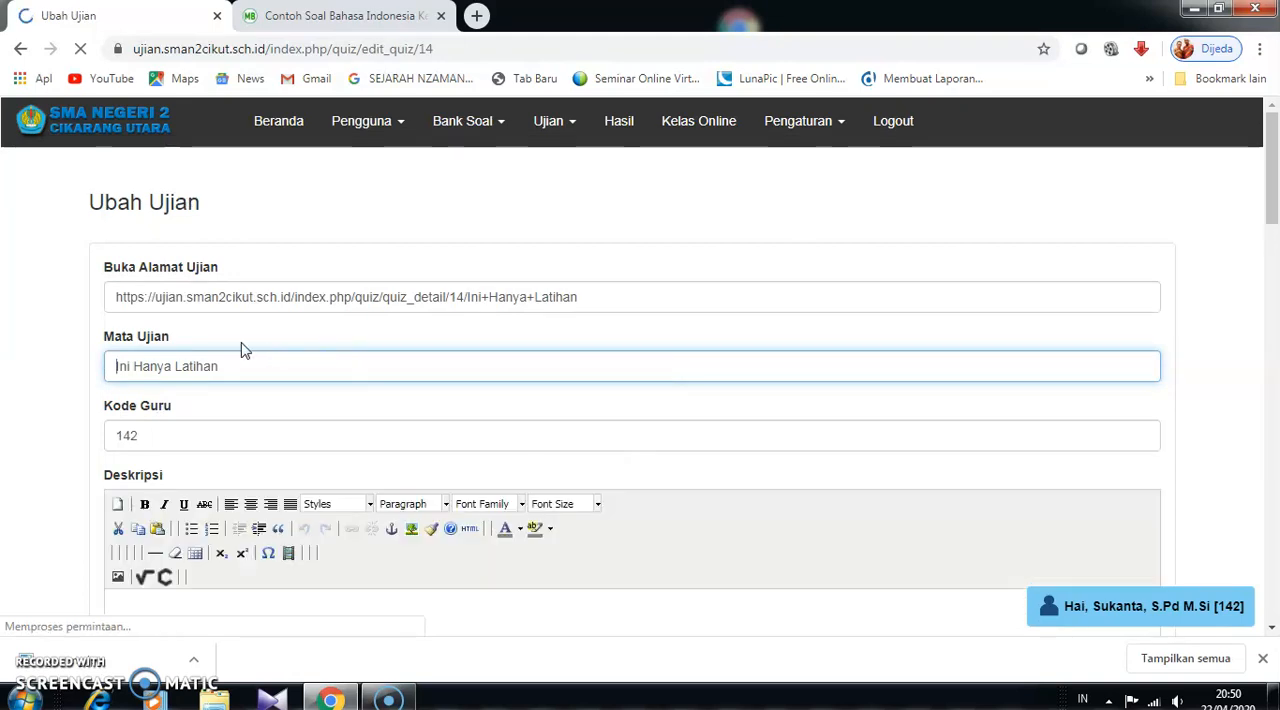
# - Set the exam's Open Quiz option to Tidak so it cannot be taken without login
pyautogui.scroll(-8, 245, 350)
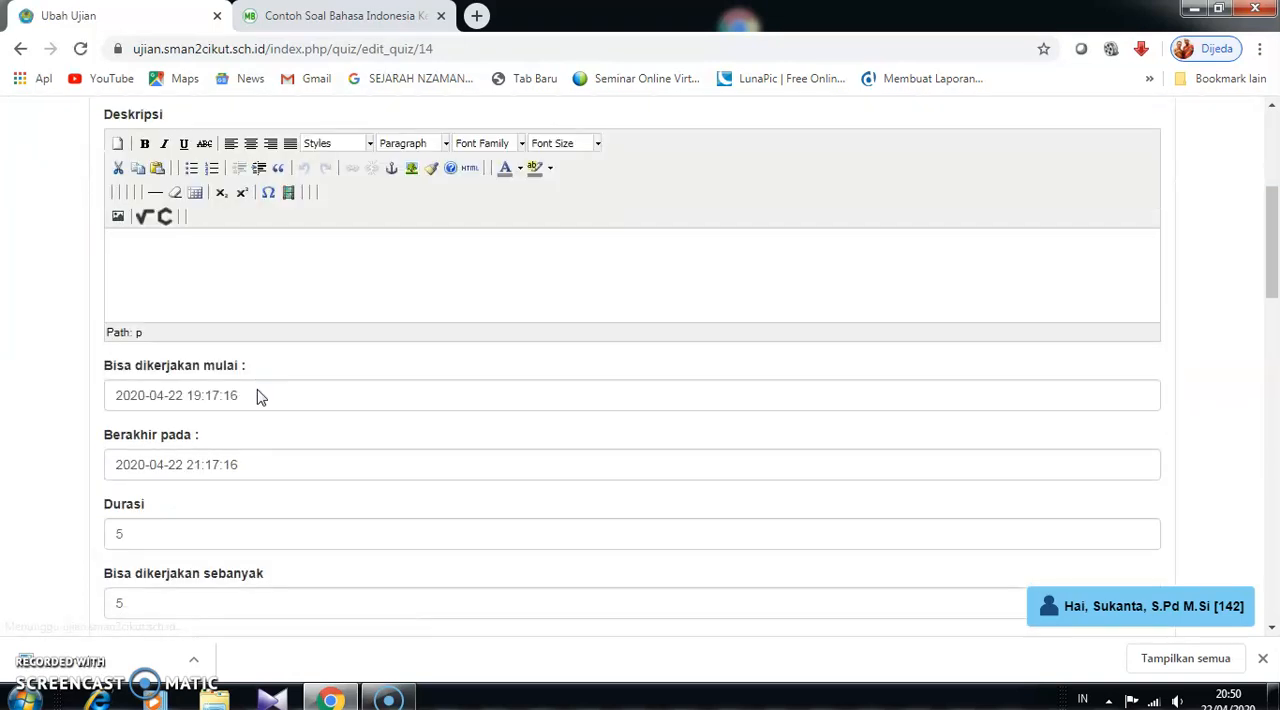
pyautogui.scroll(-2, 258, 401)
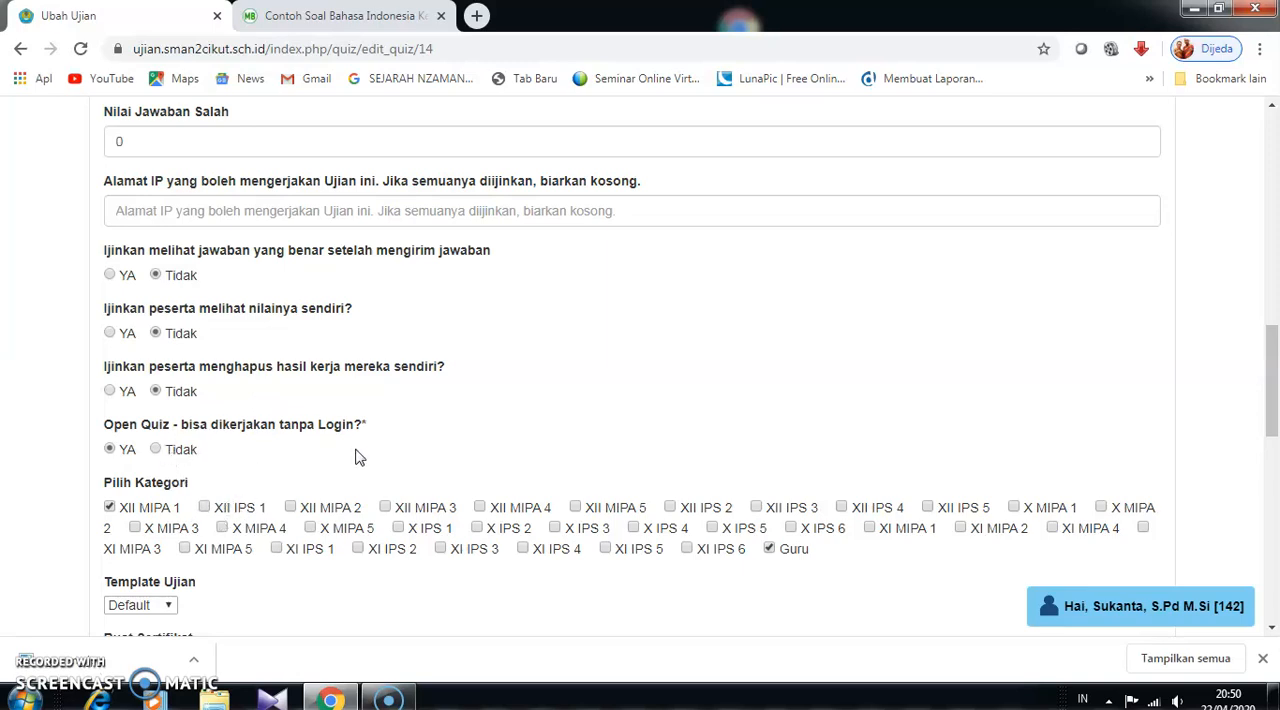
pyautogui.click(156, 451)
pyautogui.scroll(-2, 185, 445)
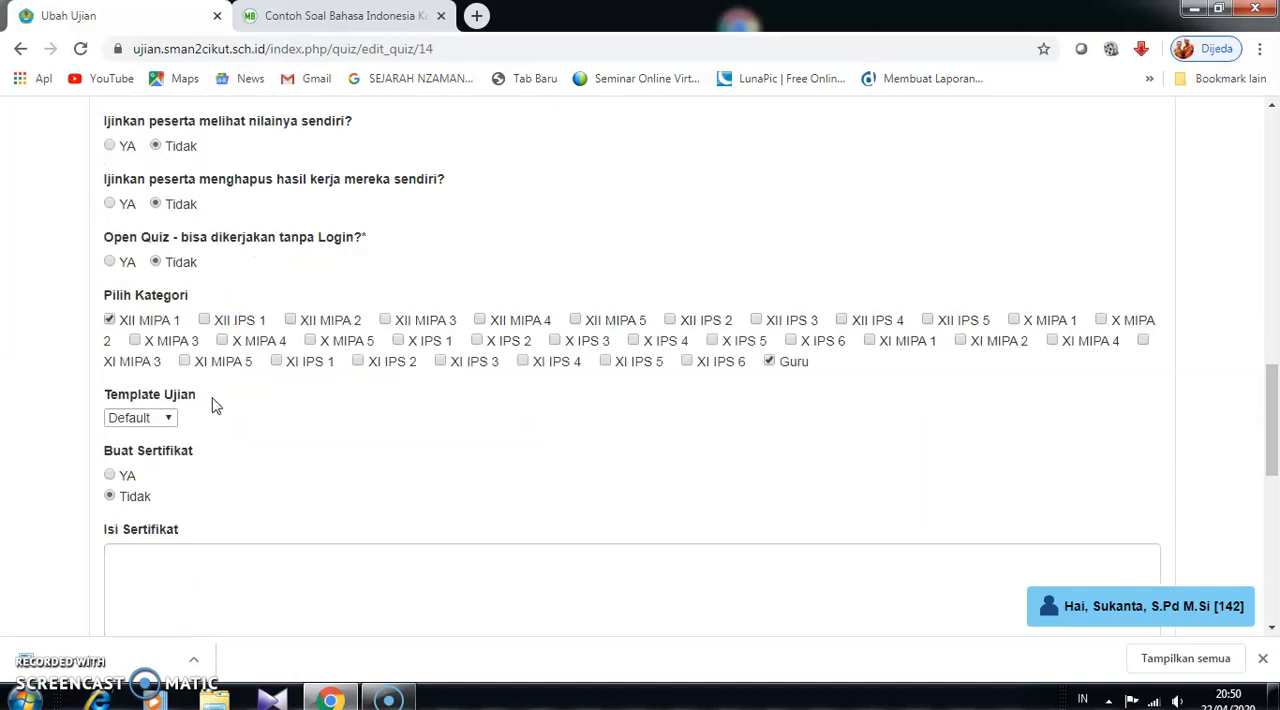
# - Select the subject Latihan Upload and the chapter latihan saja ya as the source of the exam's questions
pyautogui.scroll(-7, 229, 444)
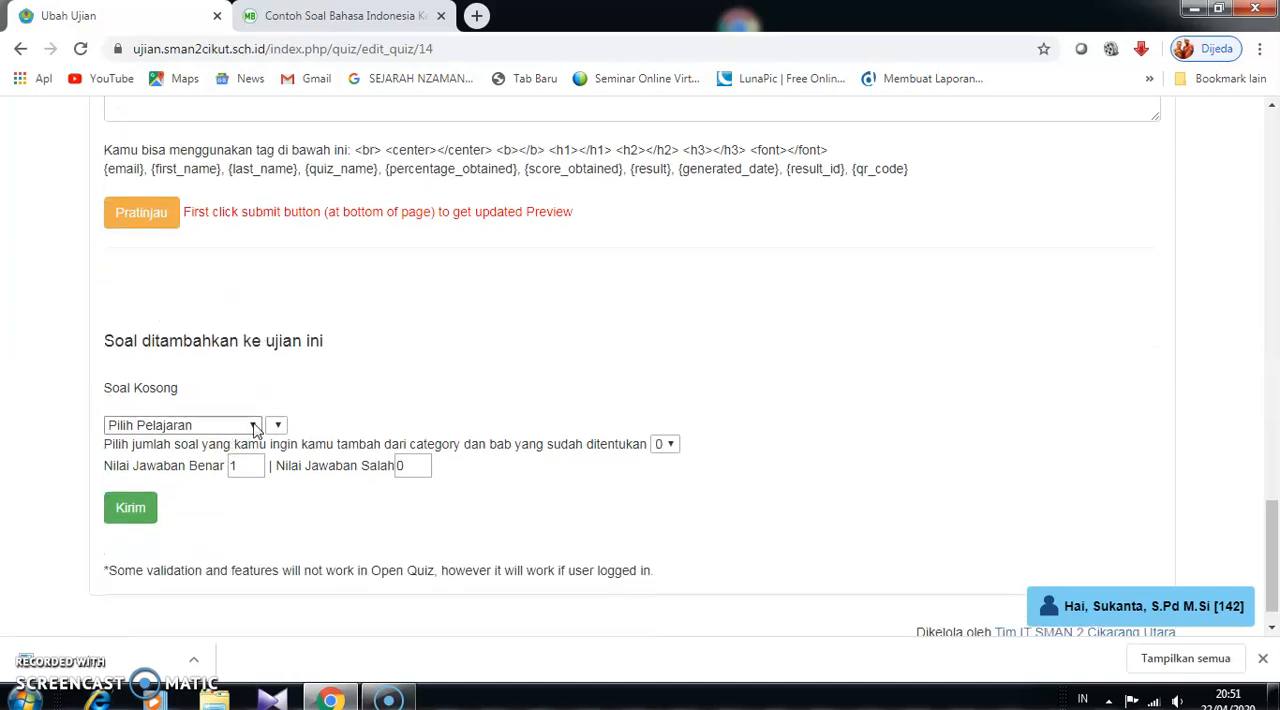
pyautogui.click(257, 430)
pyautogui.click(273, 430)
pyautogui.click(254, 430)
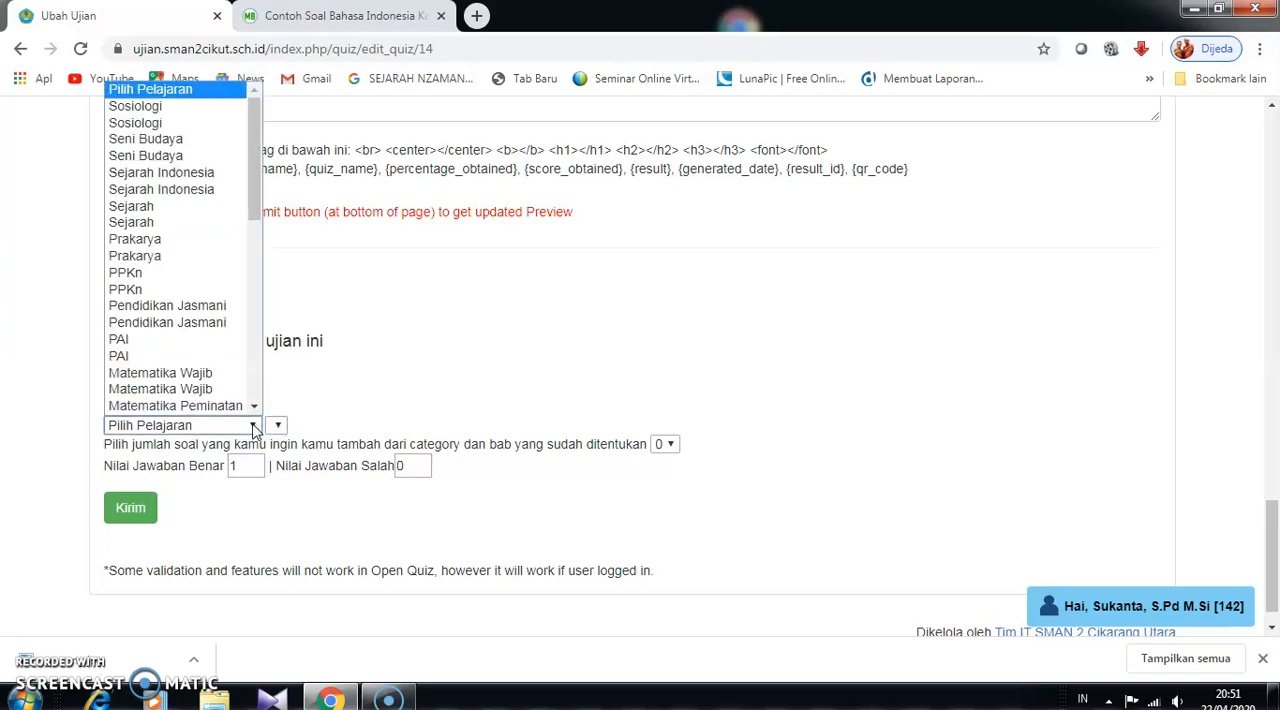
pyautogui.scroll(-1, 223, 314)
pyautogui.scroll(-3, 254, 180)
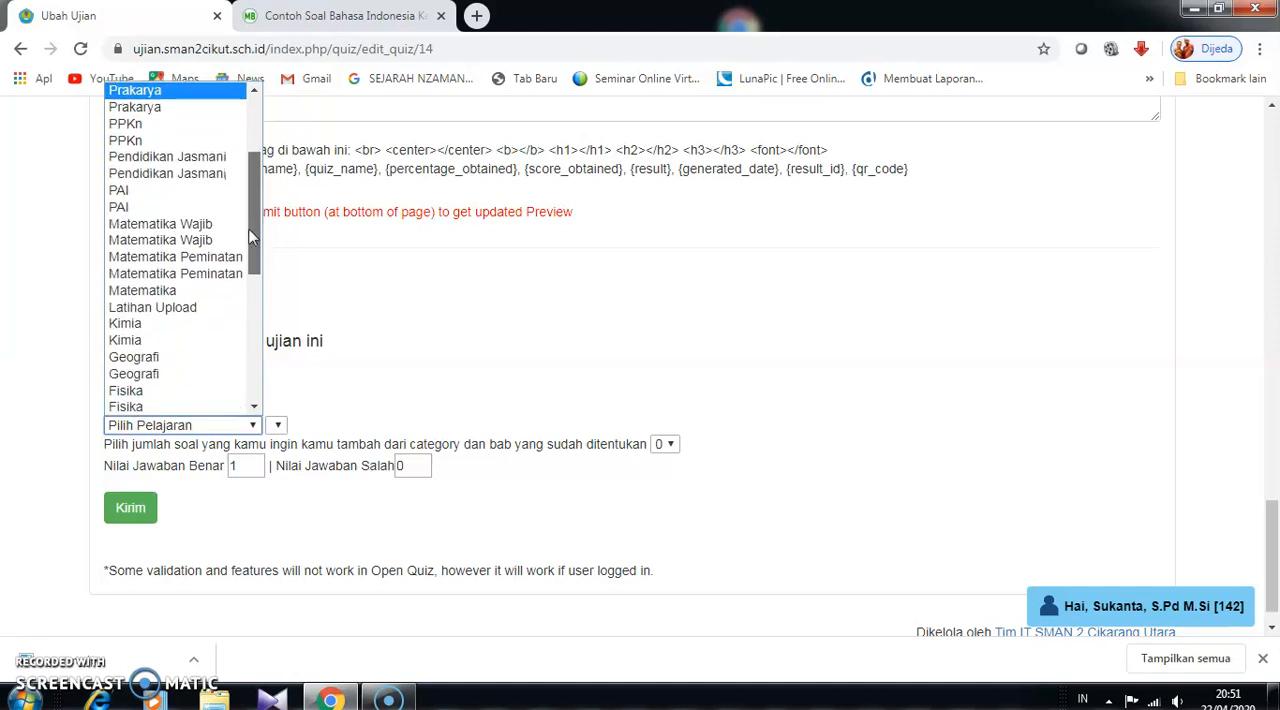
pyautogui.click(194, 290)
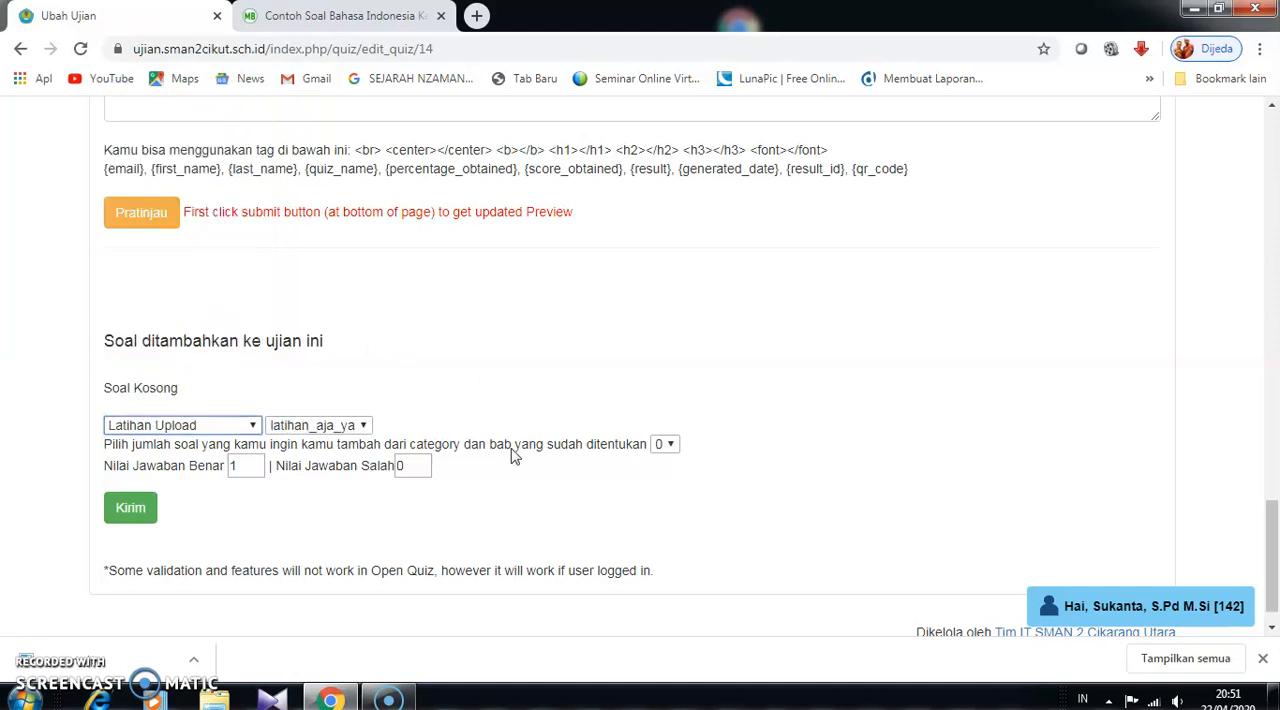
pyautogui.click(364, 426)
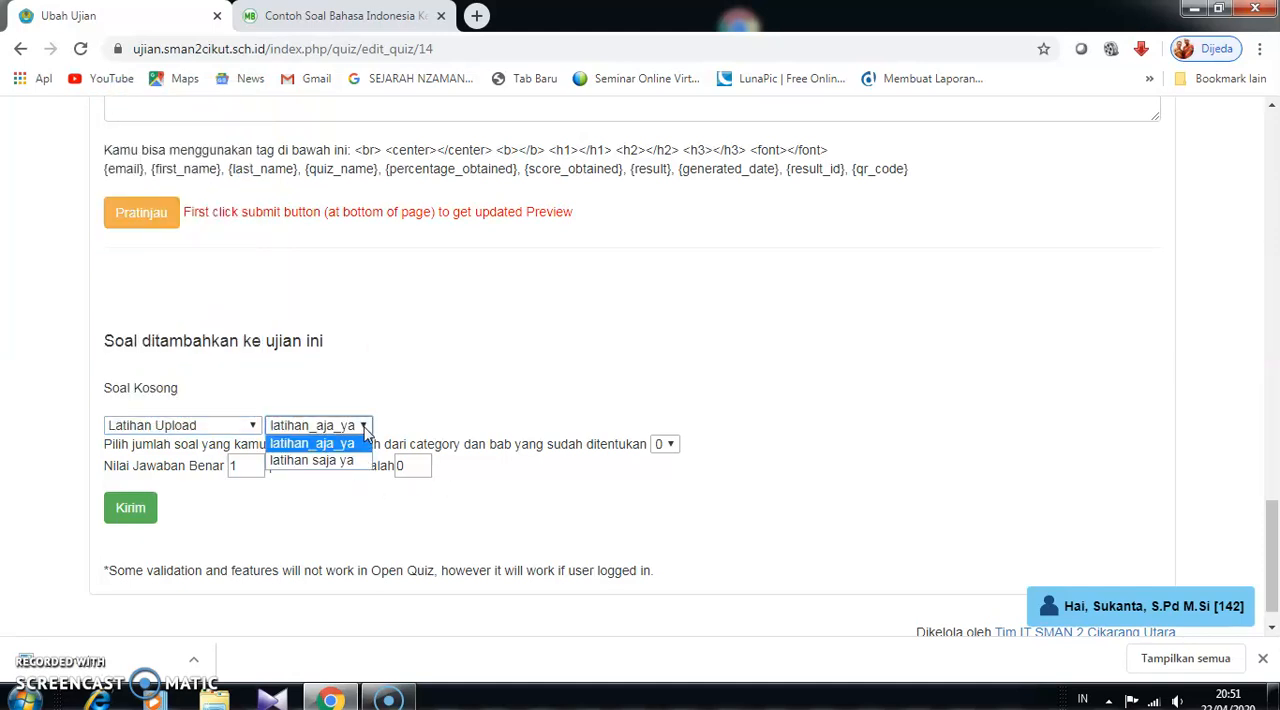
pyautogui.click(333, 461)
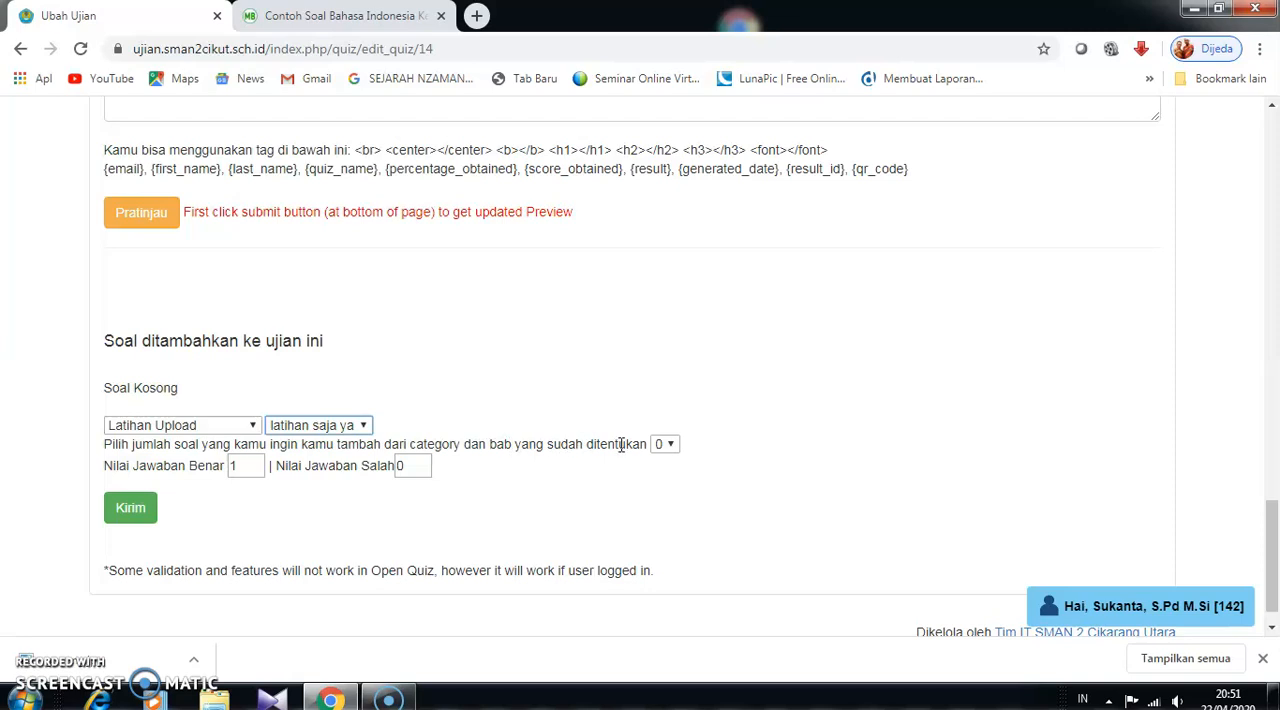
# - Add 3 questions with a correct-answer score of 3 and a wrong-answer score of 0, and submit the exam changes
pyautogui.click(671, 448)
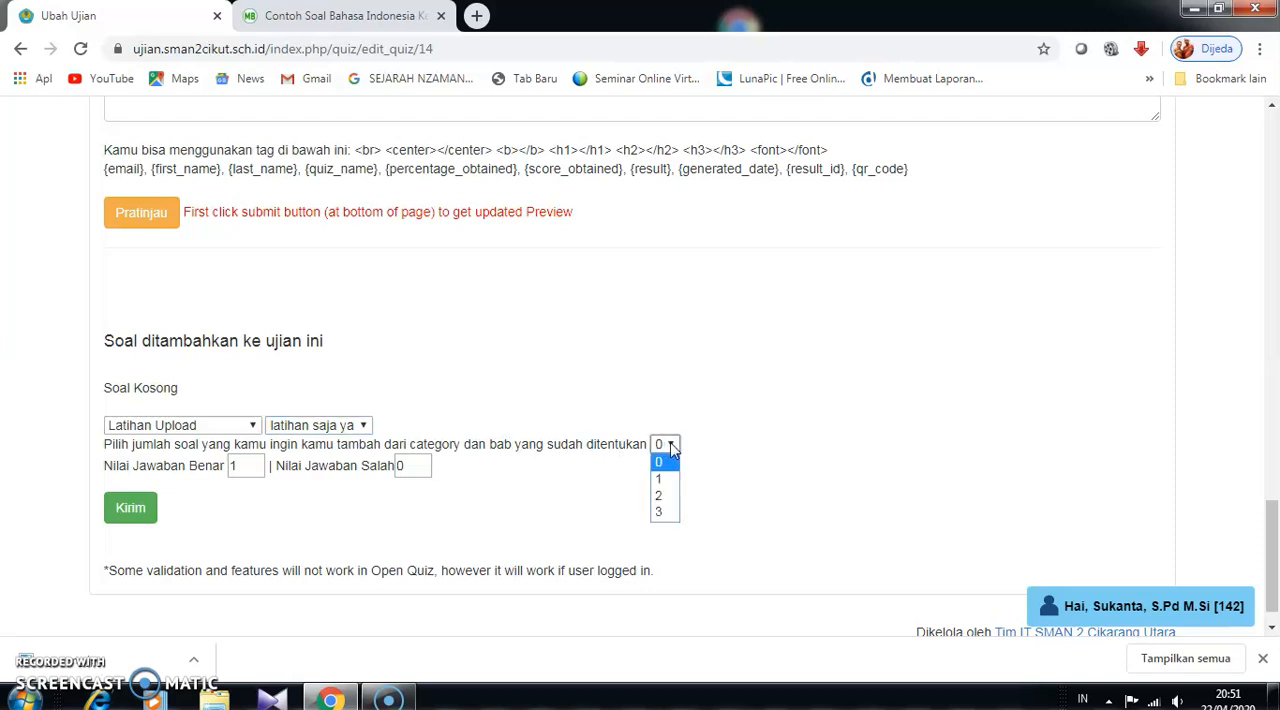
pyautogui.click(663, 515)
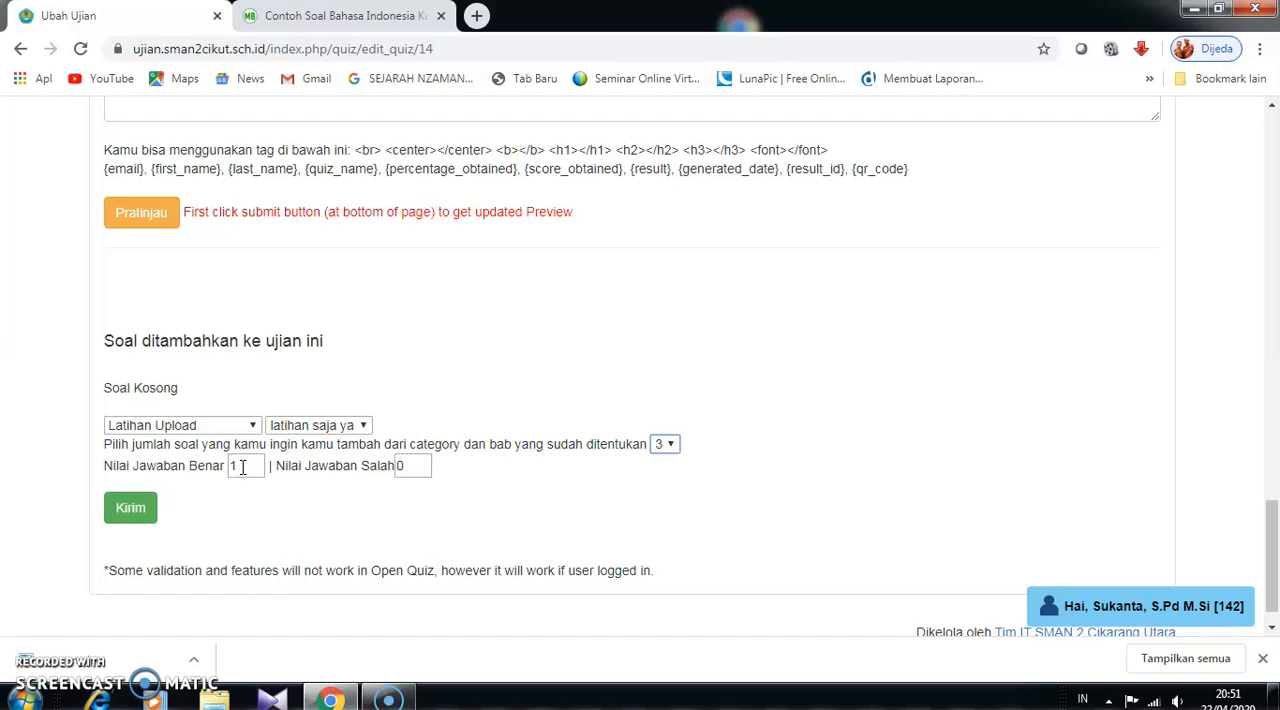
pyautogui.moveTo(242, 467); pyautogui.dragTo(227, 470)
pyautogui.click(423, 466)
pyautogui.click(139, 520)
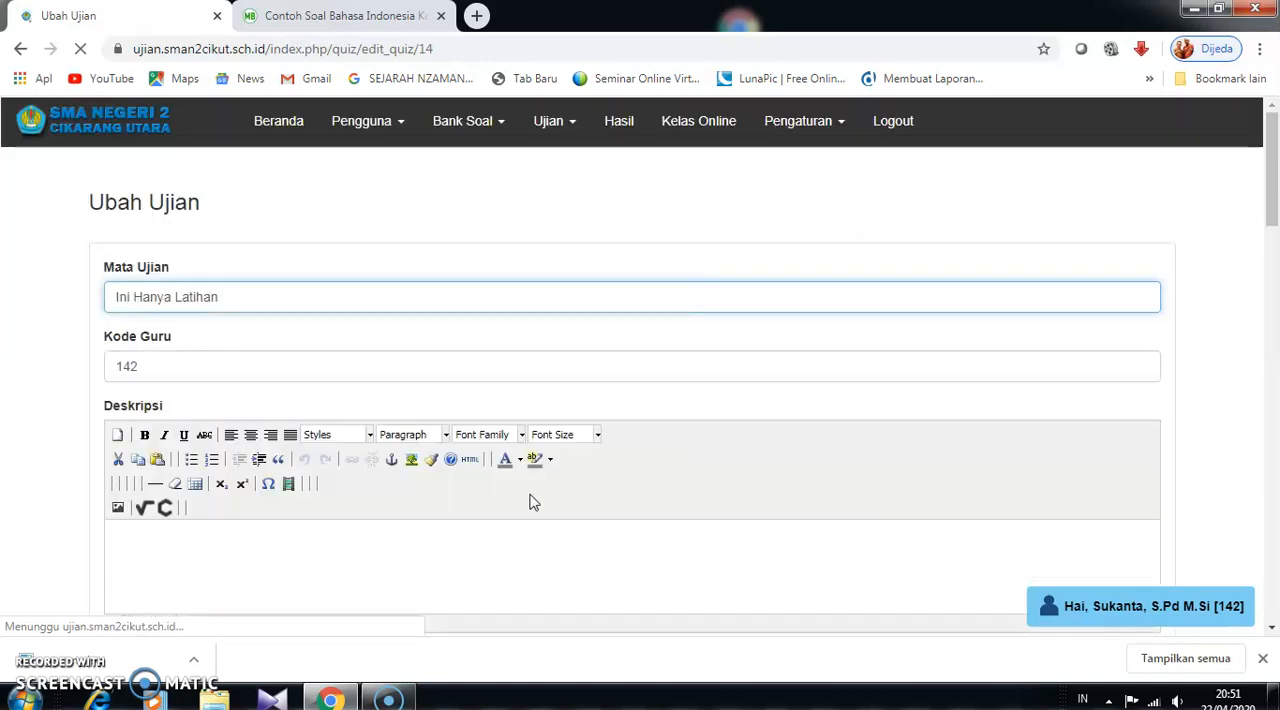
# - Review the saved exam's schedule, scores, permissions, categories and added questions
pyautogui.scroll(-6, 315, 478)
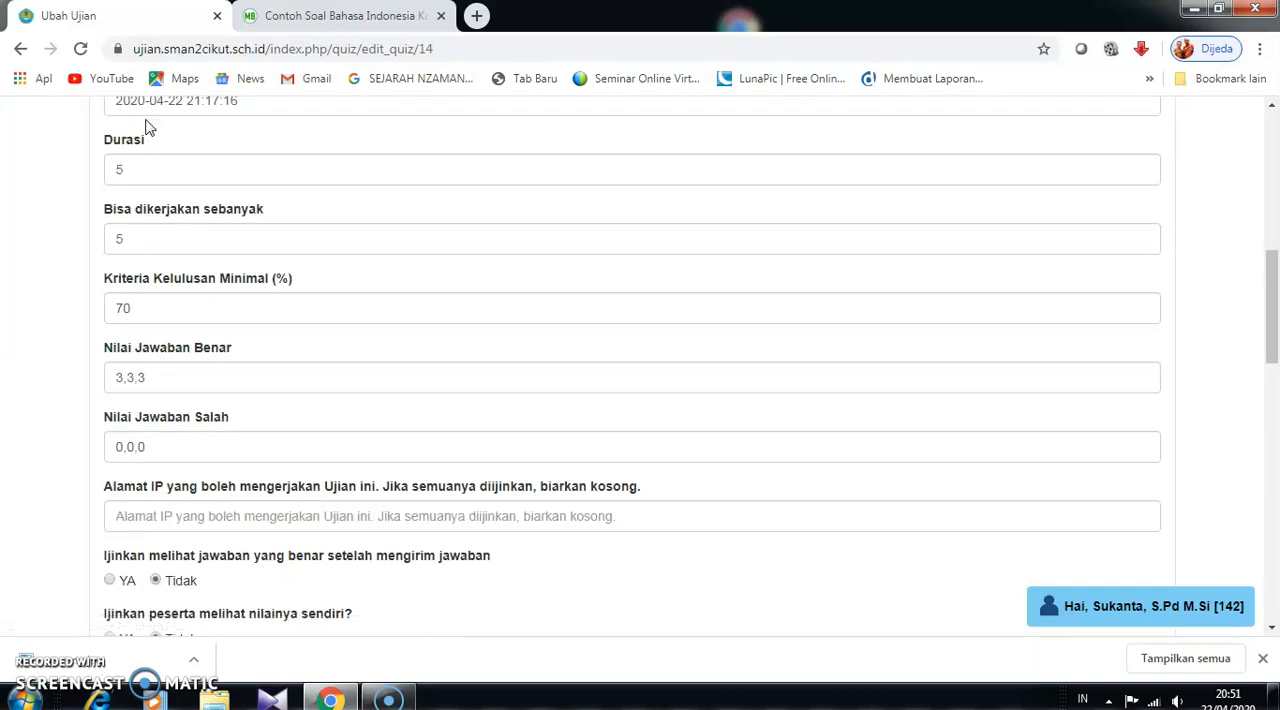
pyautogui.scroll(3, 205, 250)
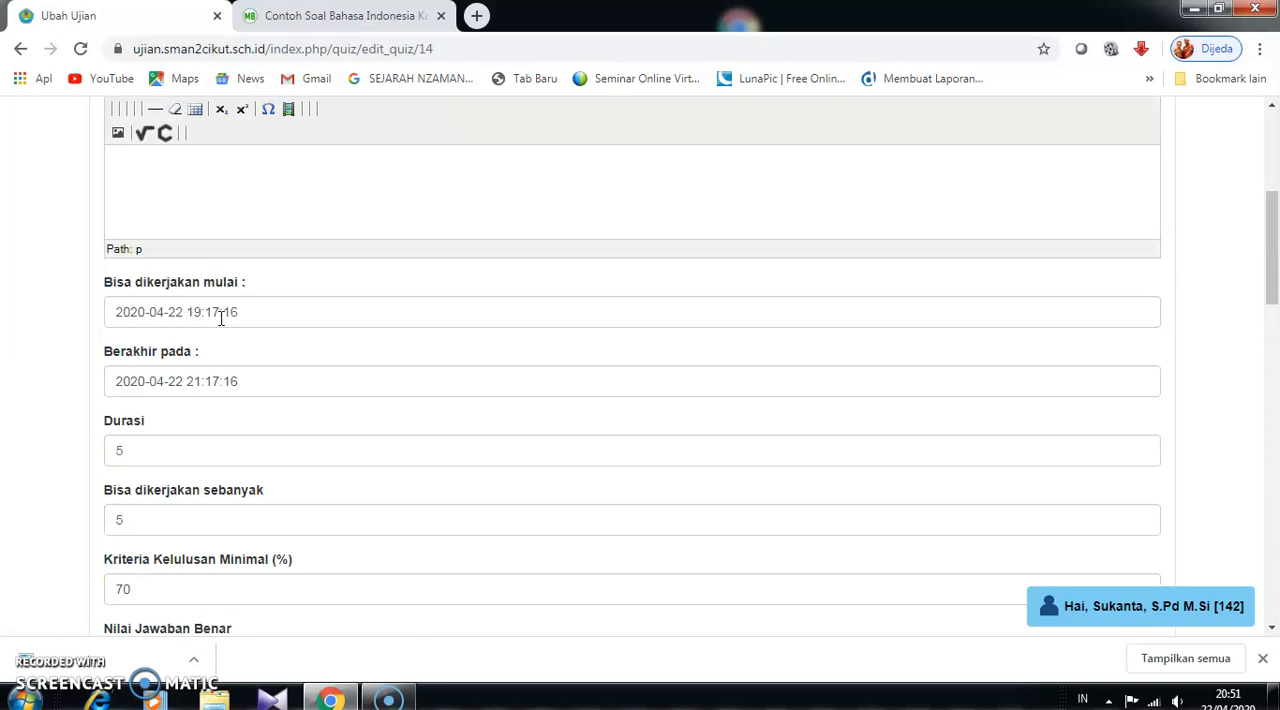
pyautogui.scroll(-1, 230, 340)
pyautogui.scroll(-12, 252, 390)
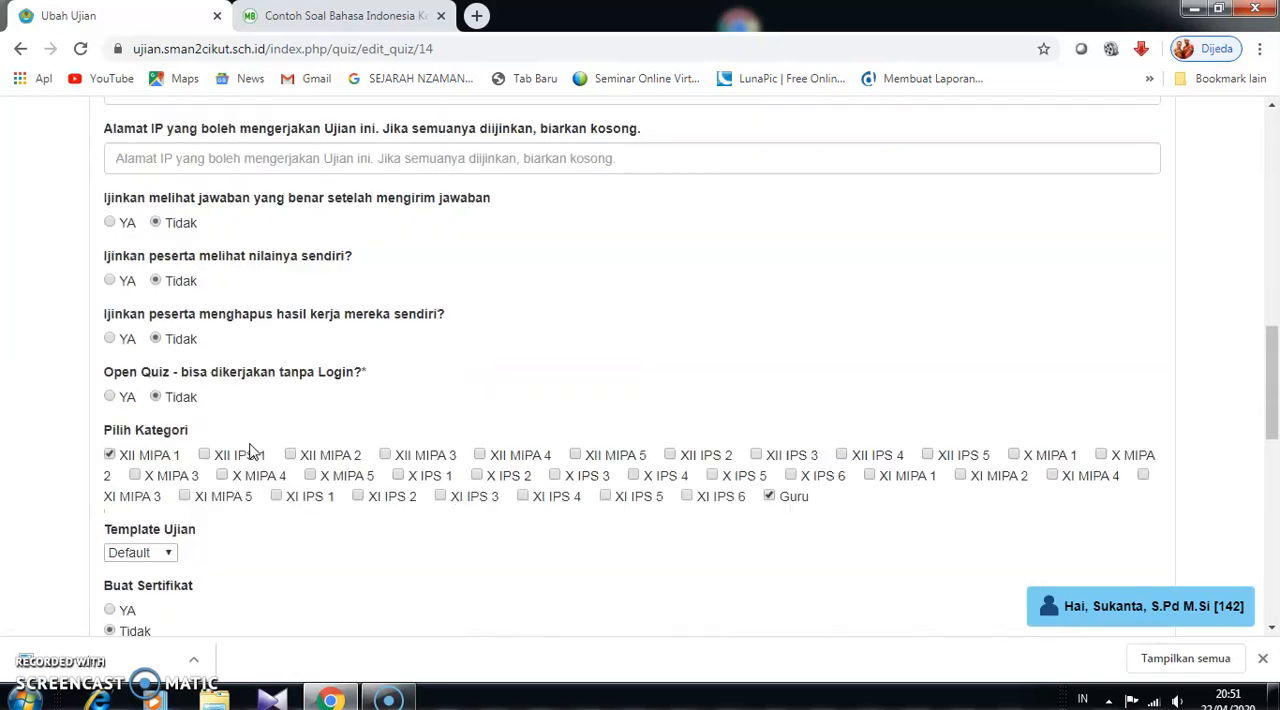
pyautogui.scroll(-2, 251, 452)
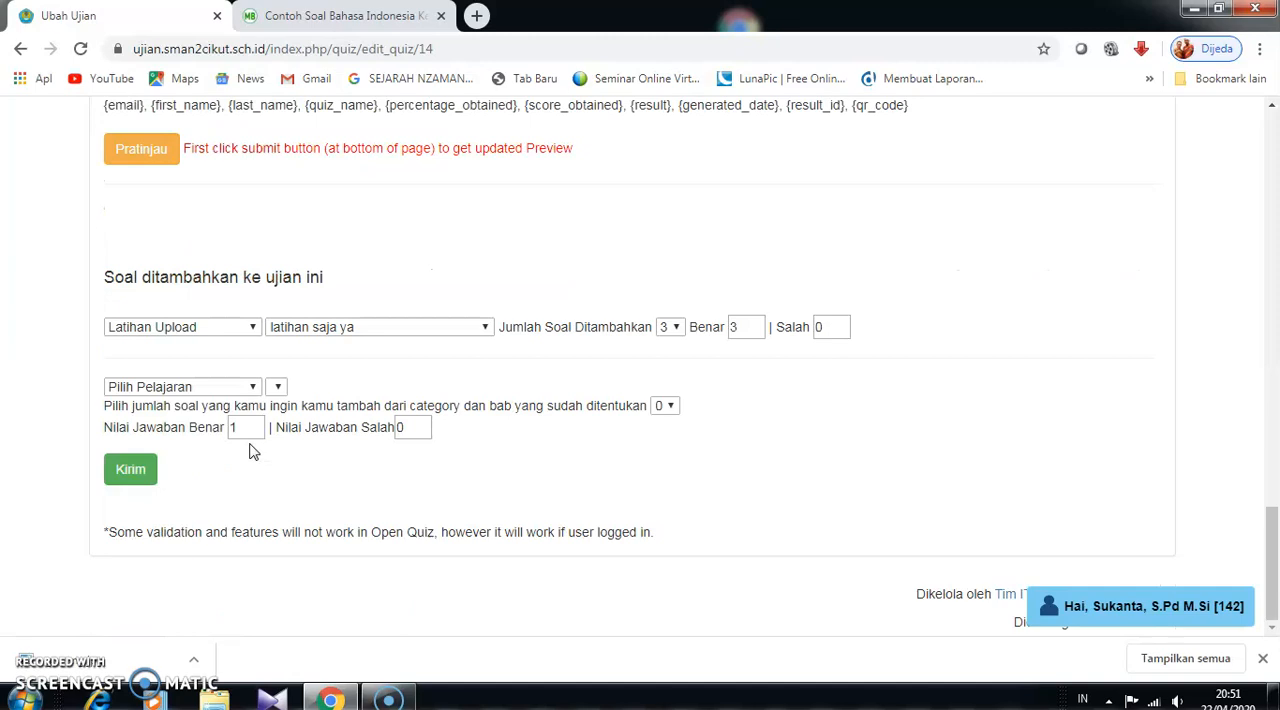
pyautogui.scroll(20, 252, 452)
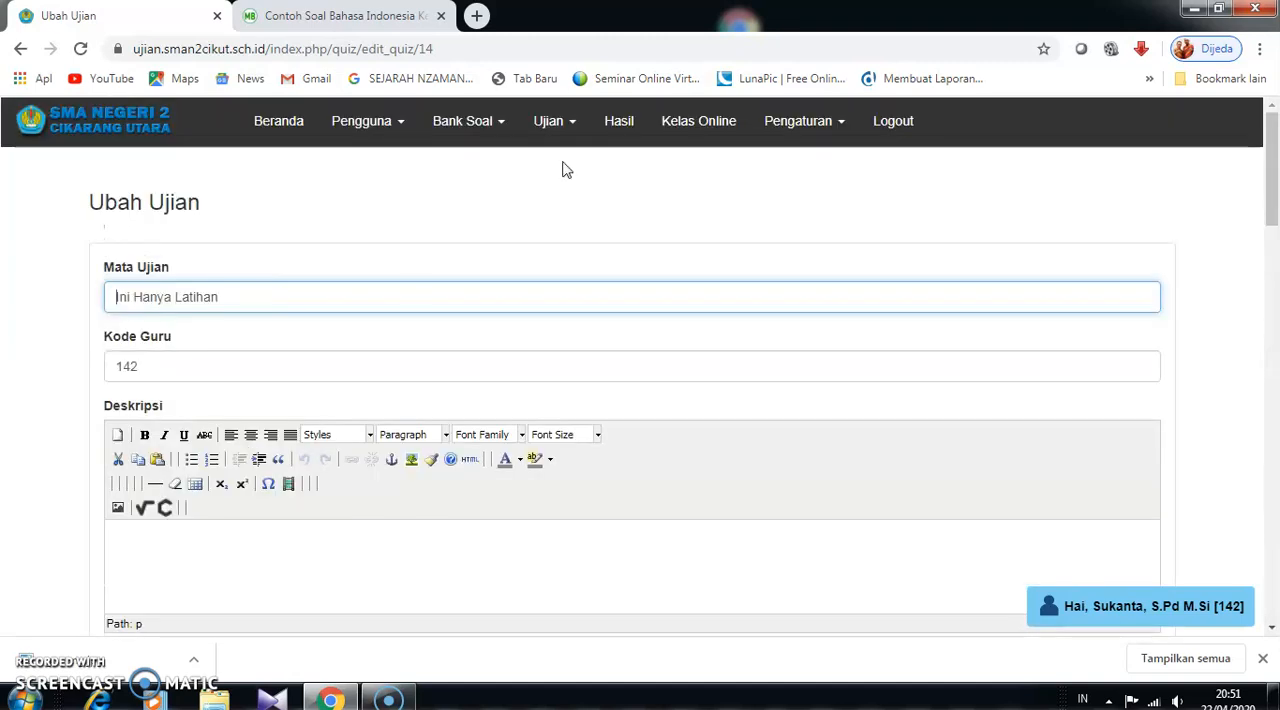
# - Open the exam list and start an attempt at the Ini Hanya Latihan exam
pyautogui.click(575, 128)
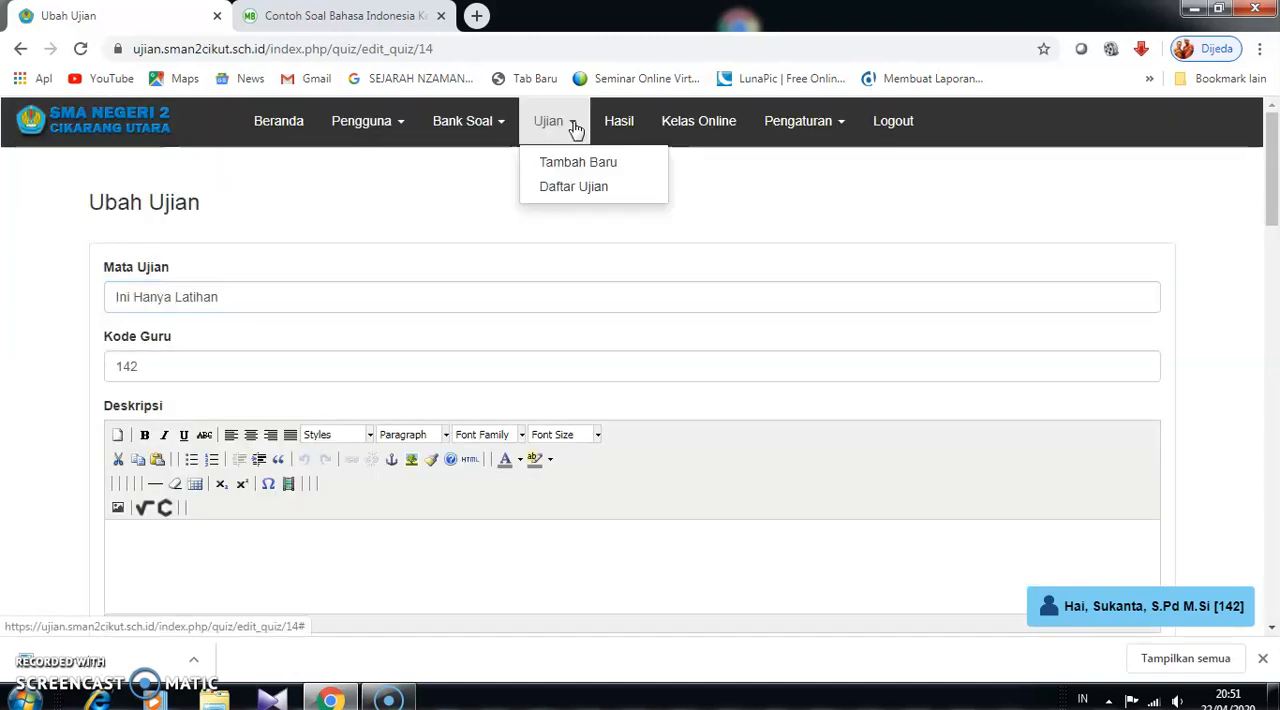
pyautogui.click(571, 188)
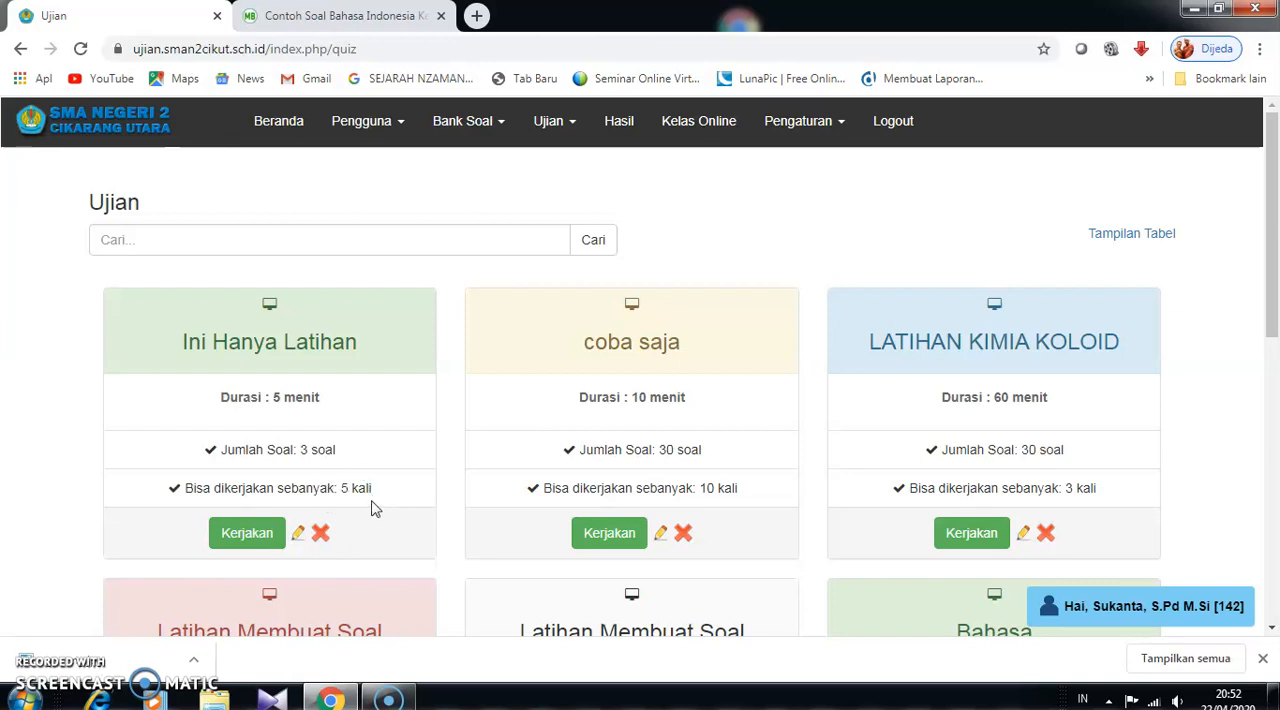
pyautogui.click(247, 533)
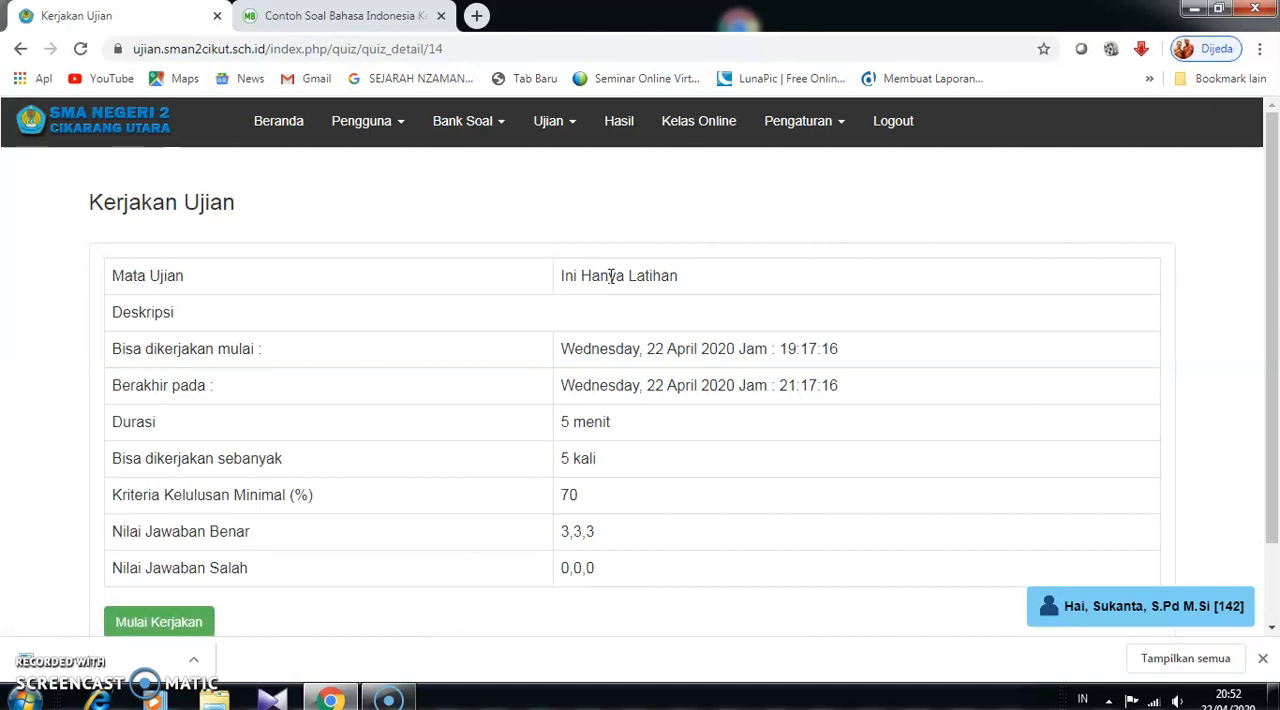
pyautogui.click(177, 621)
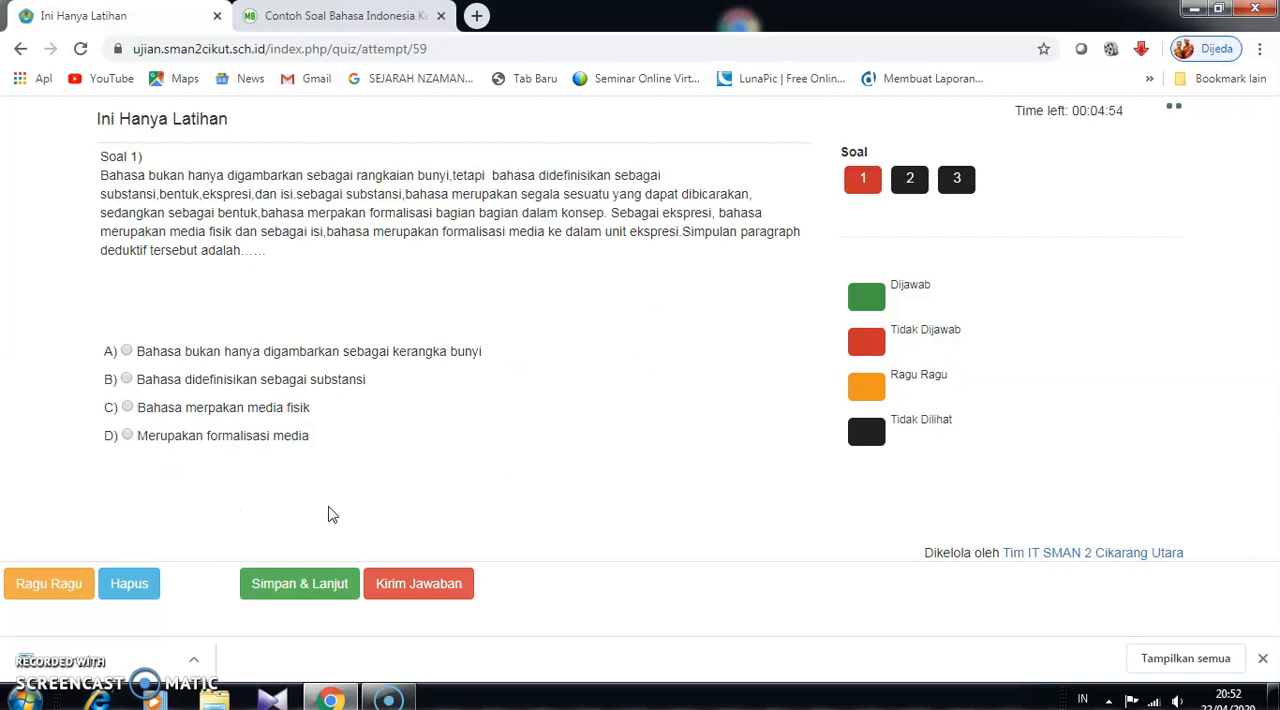
# - Answer the three questions with B, A and A, saving each, and submit the attempt
pyautogui.click(126, 379)
pyautogui.click(318, 586)
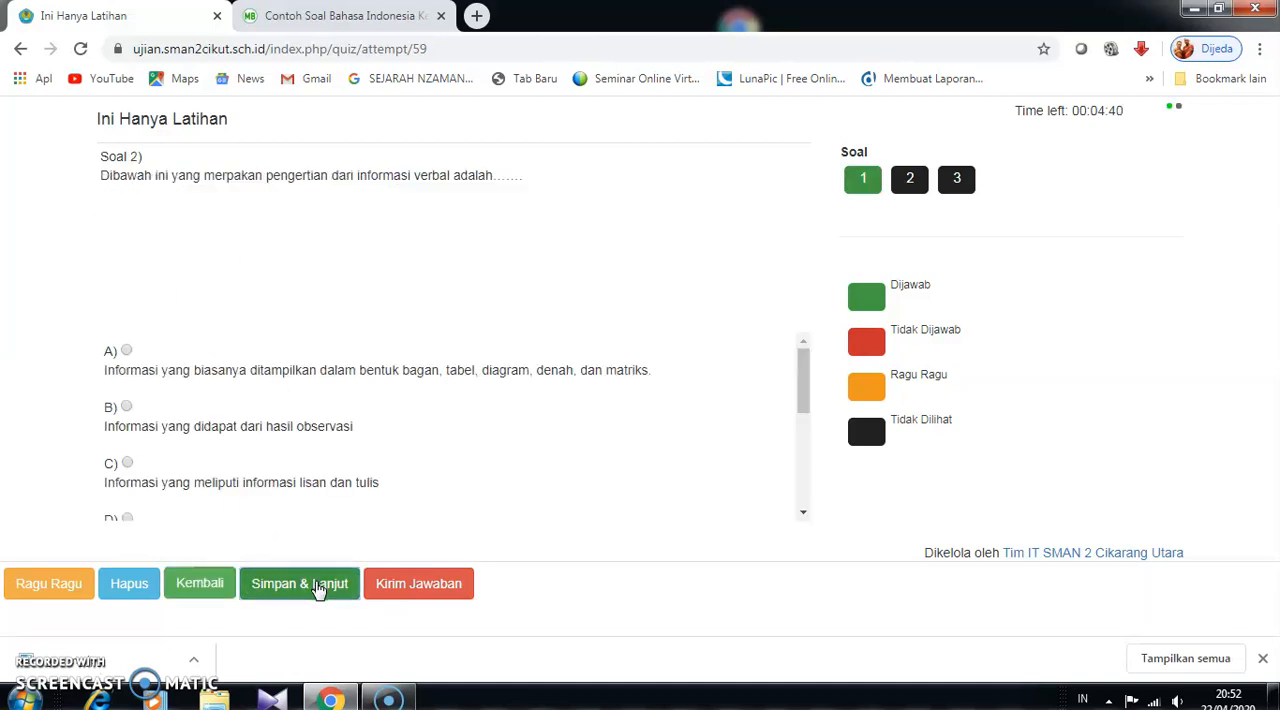
pyautogui.click(127, 351)
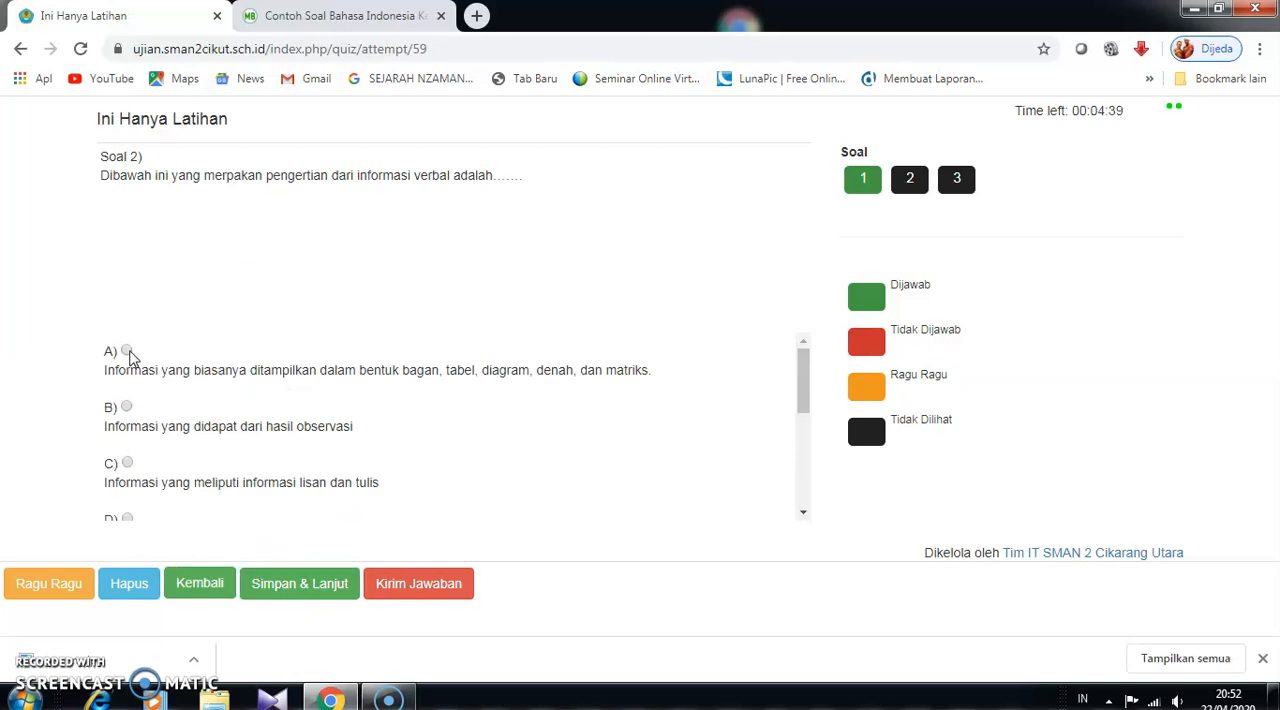
pyautogui.click(289, 588)
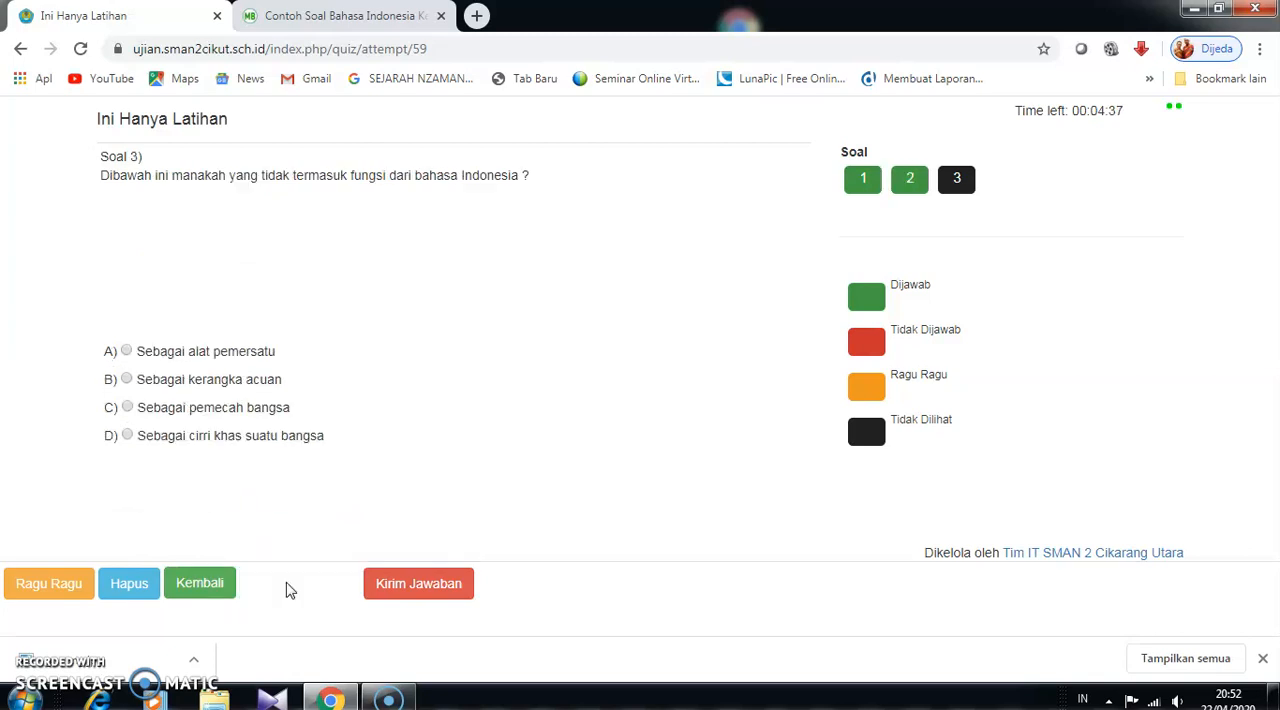
pyautogui.click(127, 351)
pyautogui.click(391, 580)
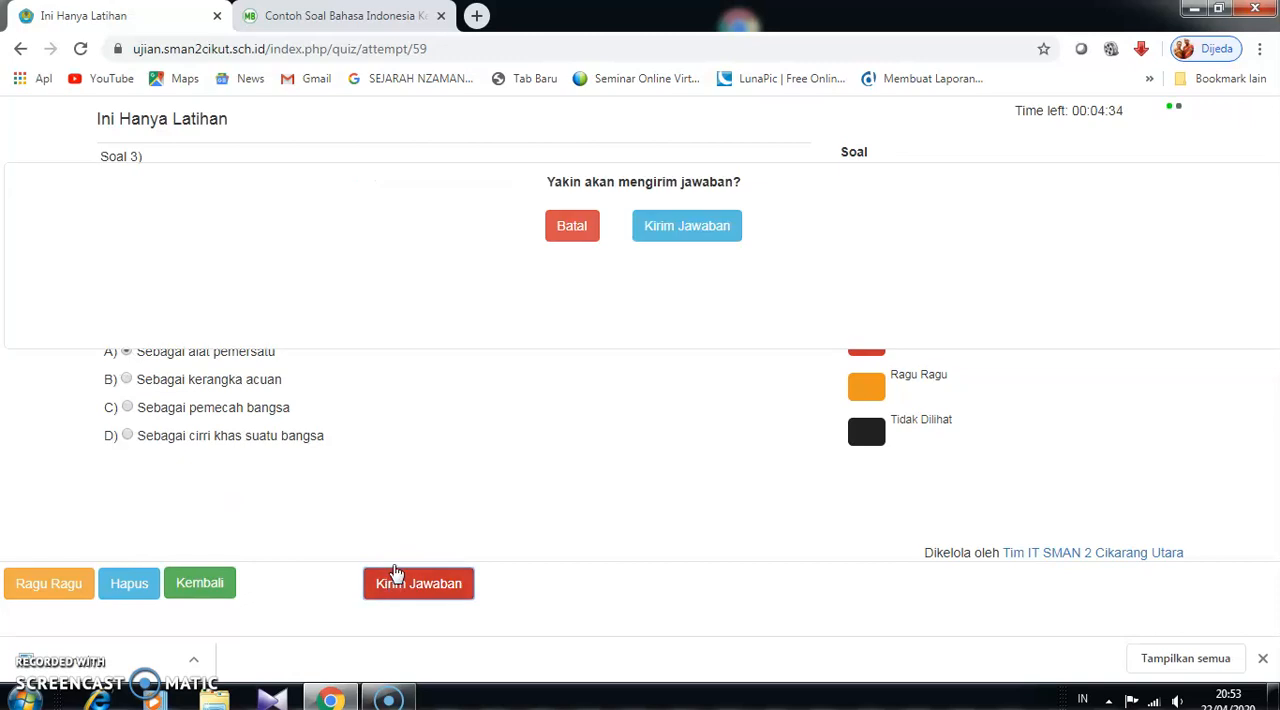
pyautogui.click(674, 248)
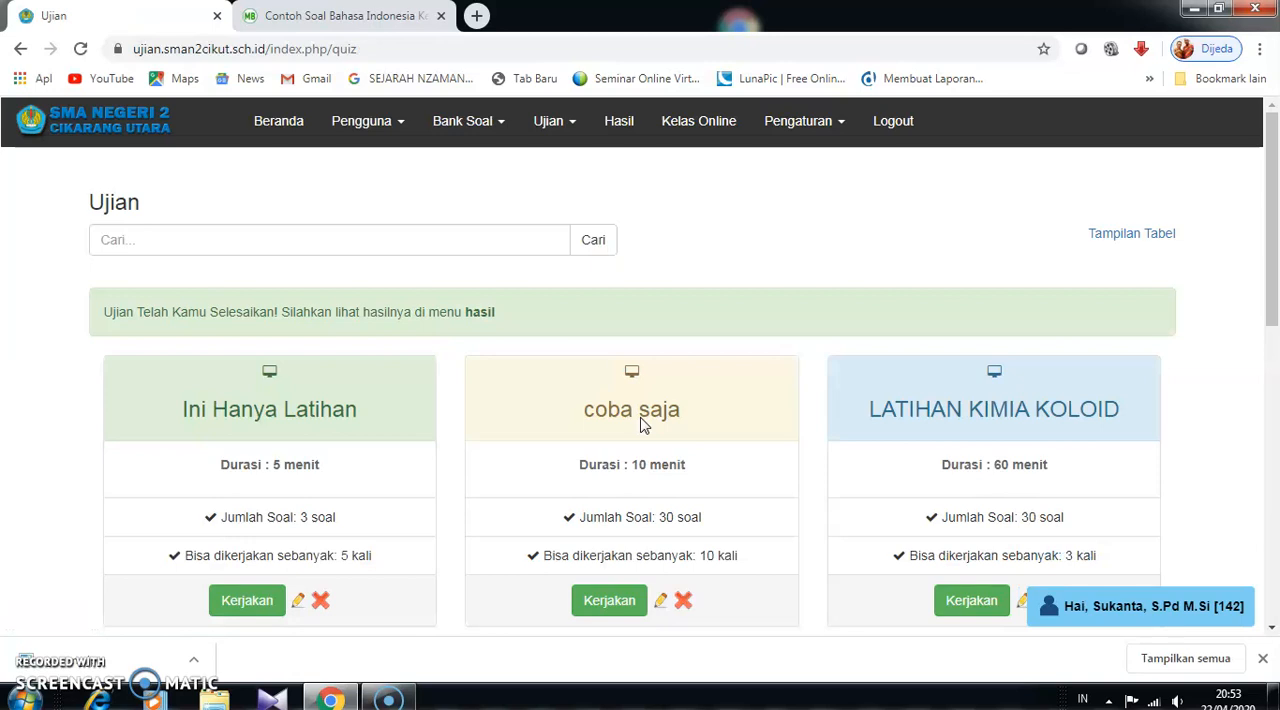
# - Start a second attempt at the Ini Hanya Latihan exam
pyautogui.scroll(-1, 191, 371)
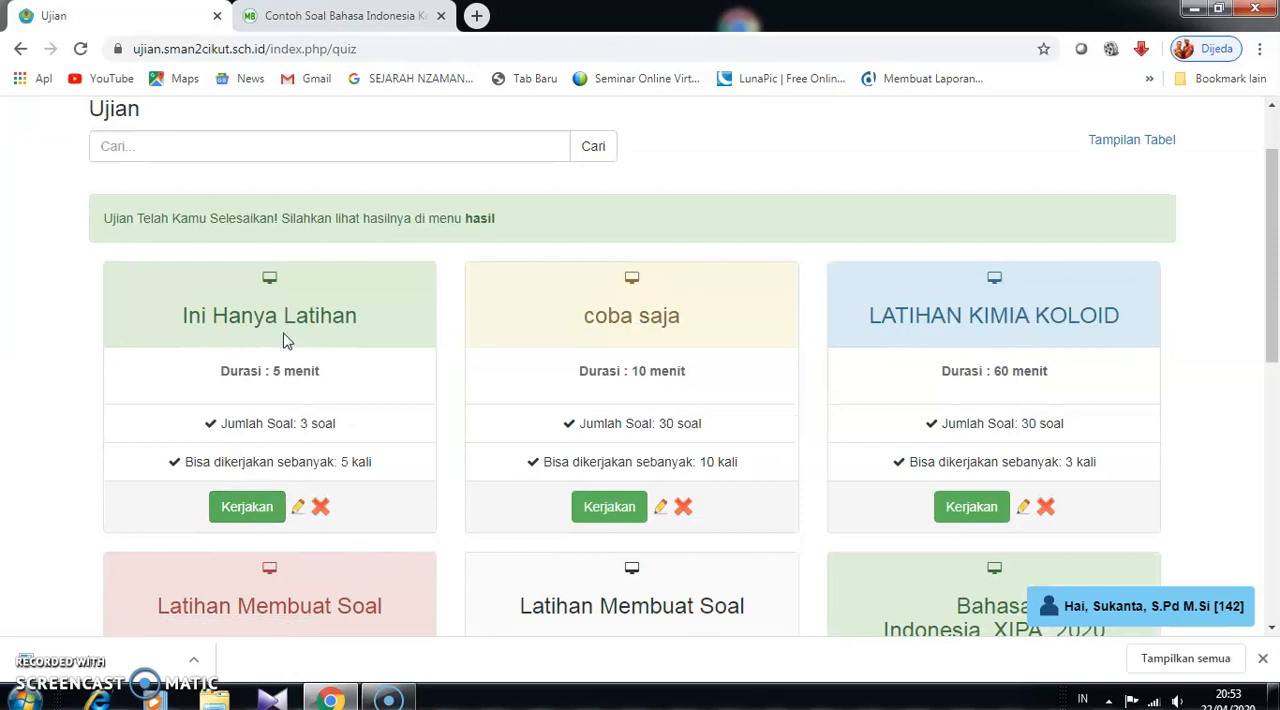
pyautogui.click(252, 519)
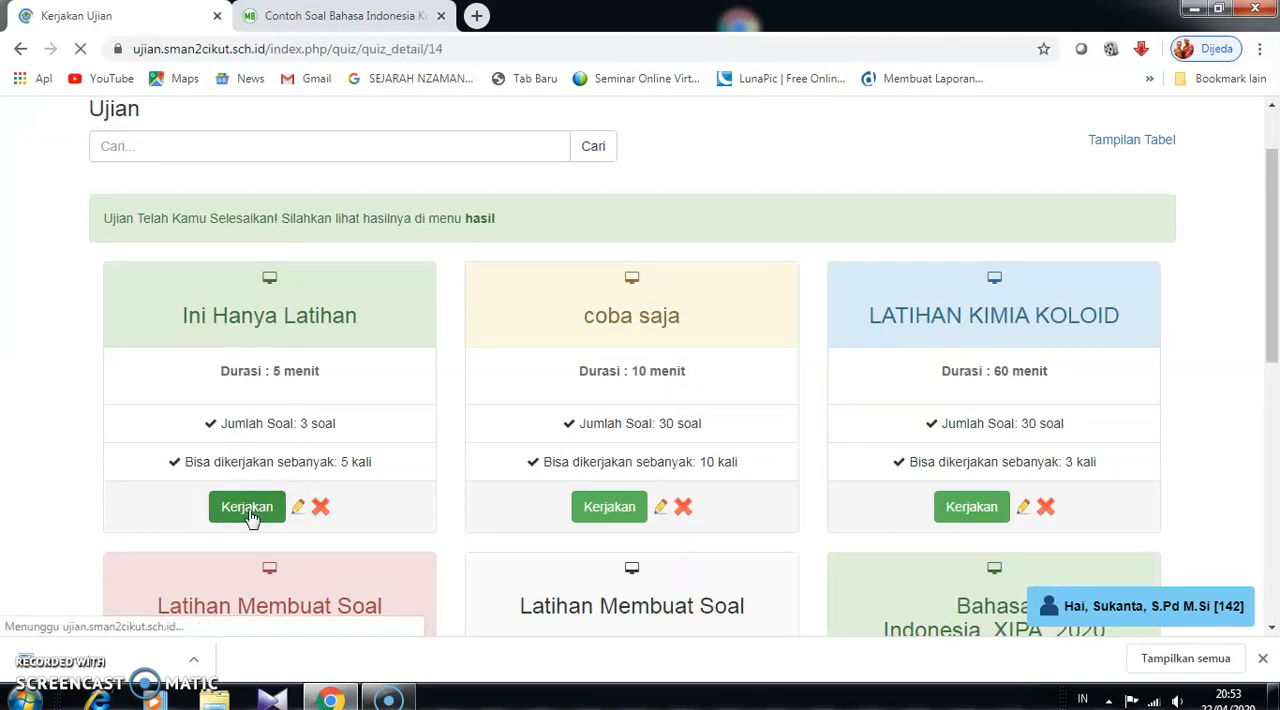
pyautogui.scroll(-2, 466, 466)
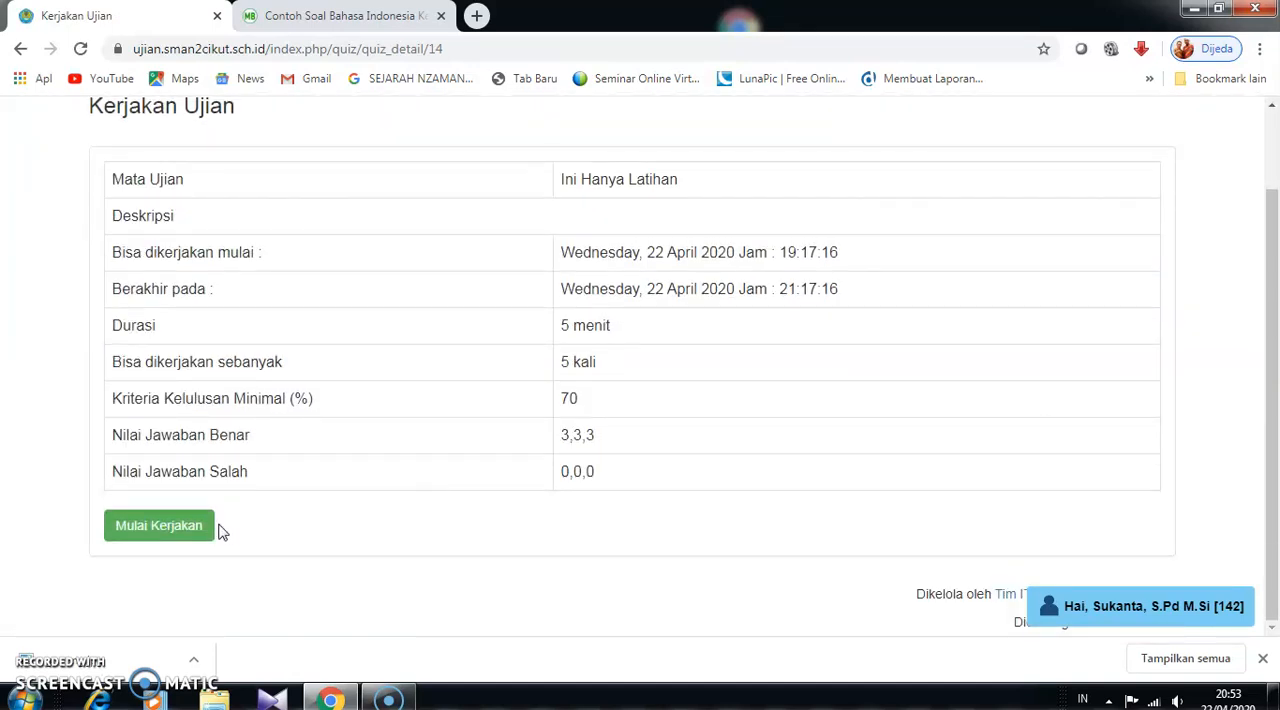
pyautogui.click(165, 526)
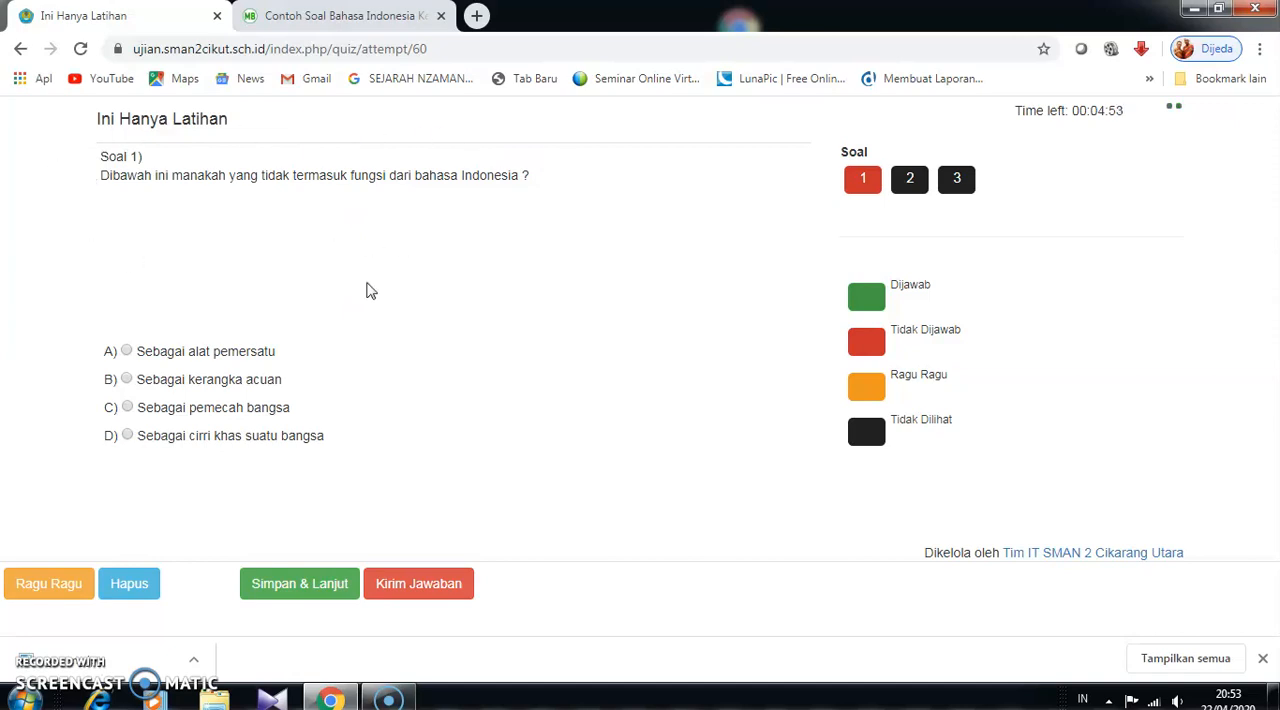
# - Answer the second attempt's questions with A, B and B, and confirm submitting the answers
pyautogui.click(127, 352)
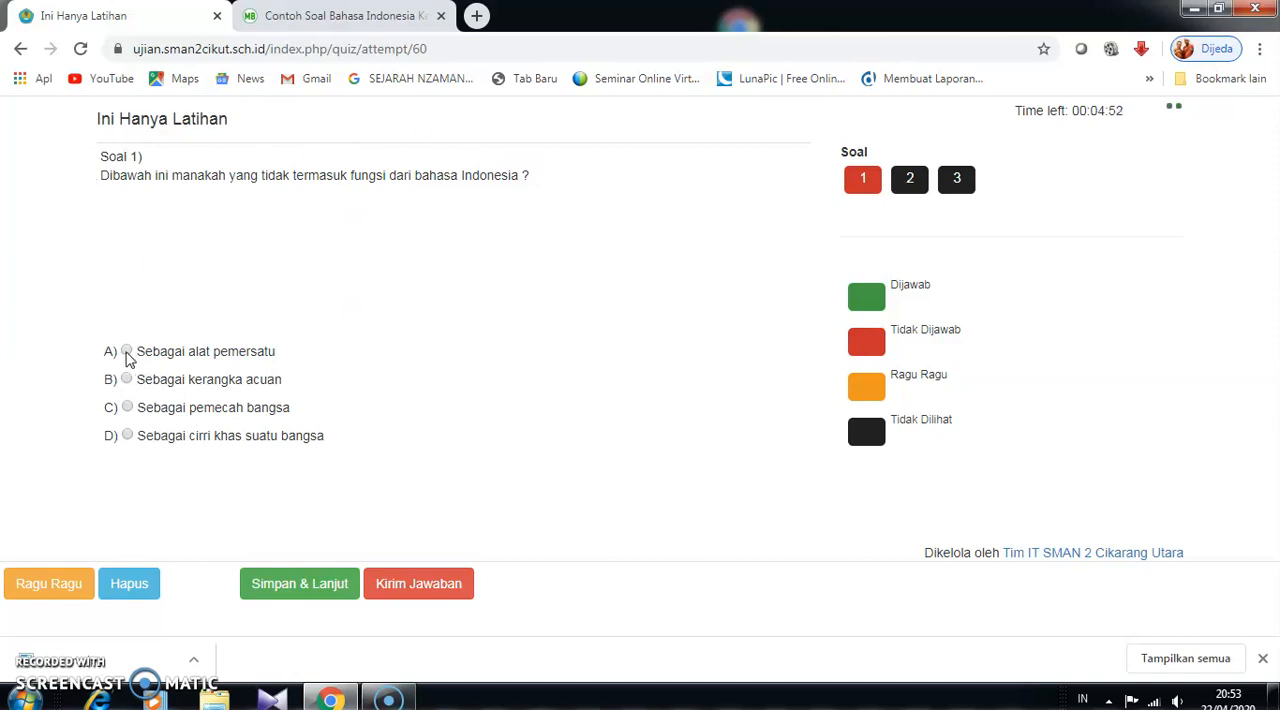
pyautogui.click(305, 591)
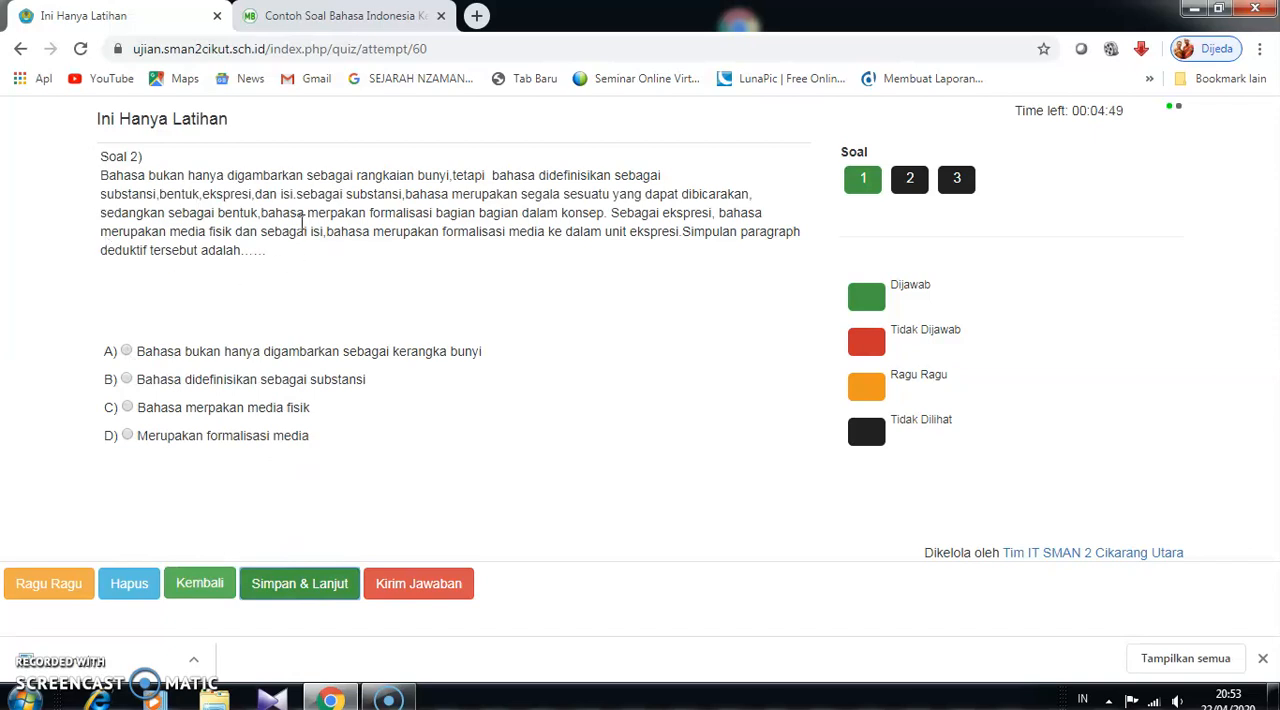
pyautogui.click(127, 380)
pyautogui.click(320, 593)
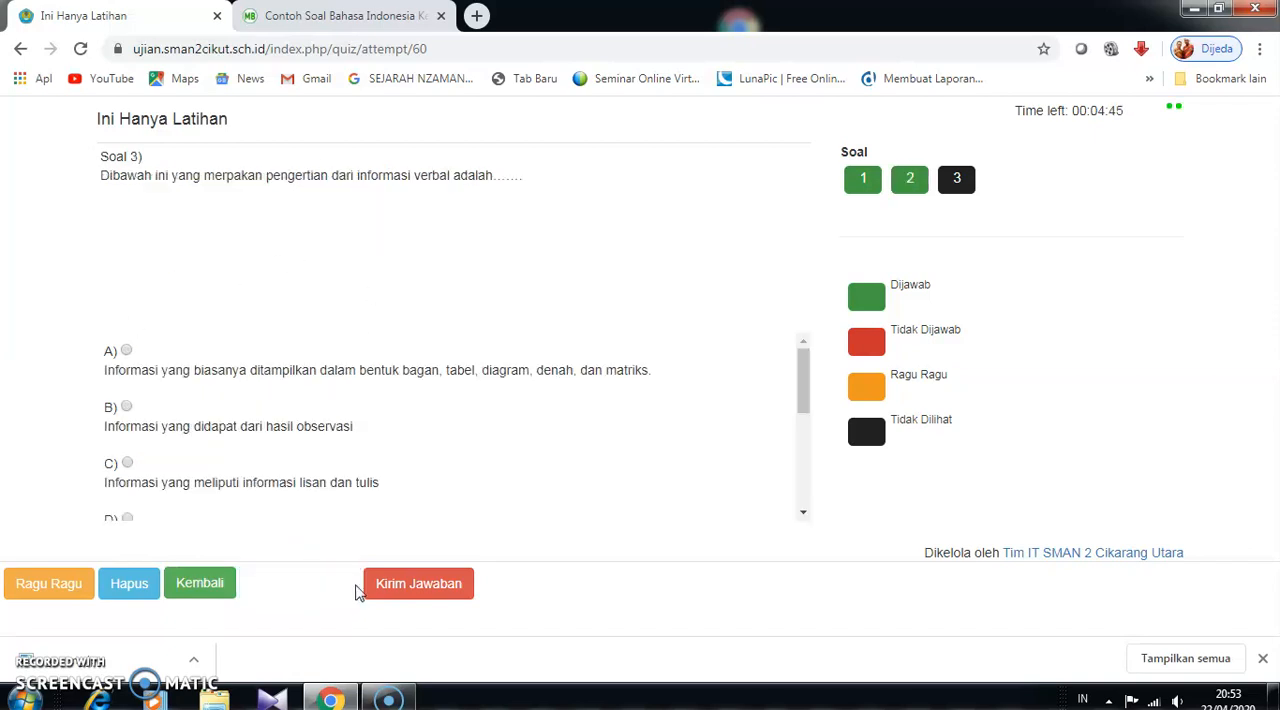
pyautogui.click(128, 407)
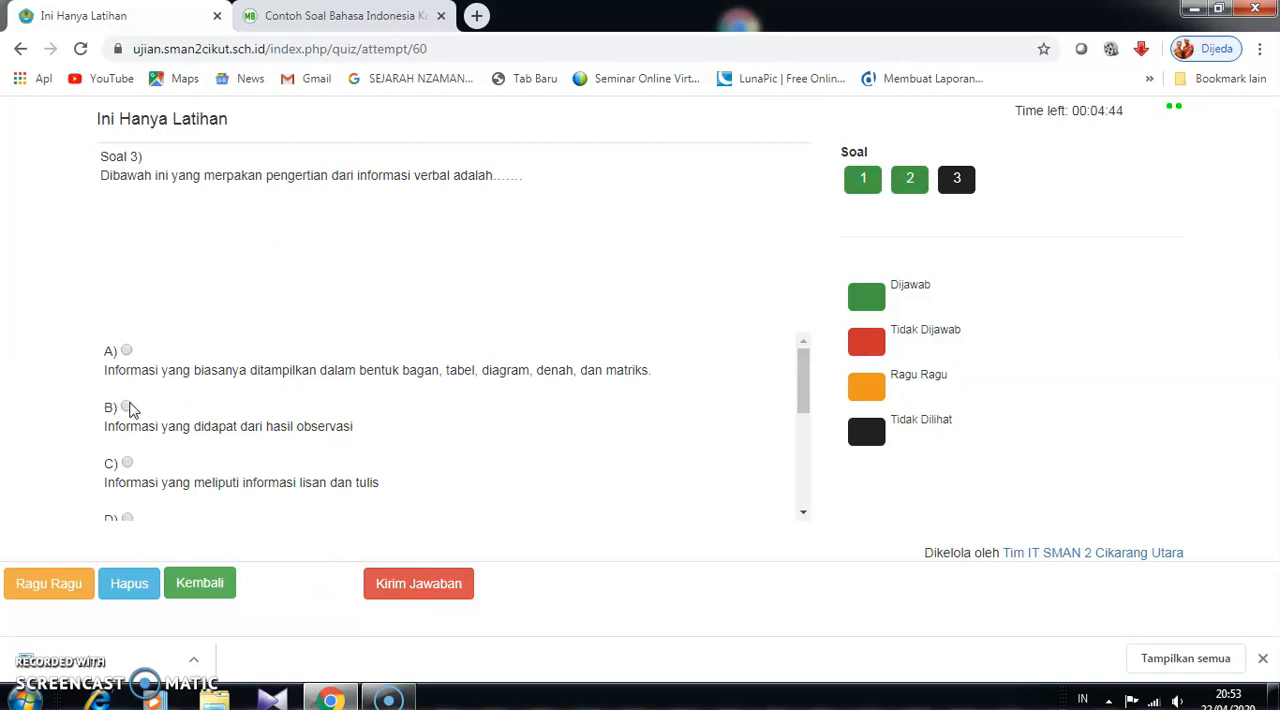
pyautogui.click(380, 585)
pyautogui.click(690, 229)
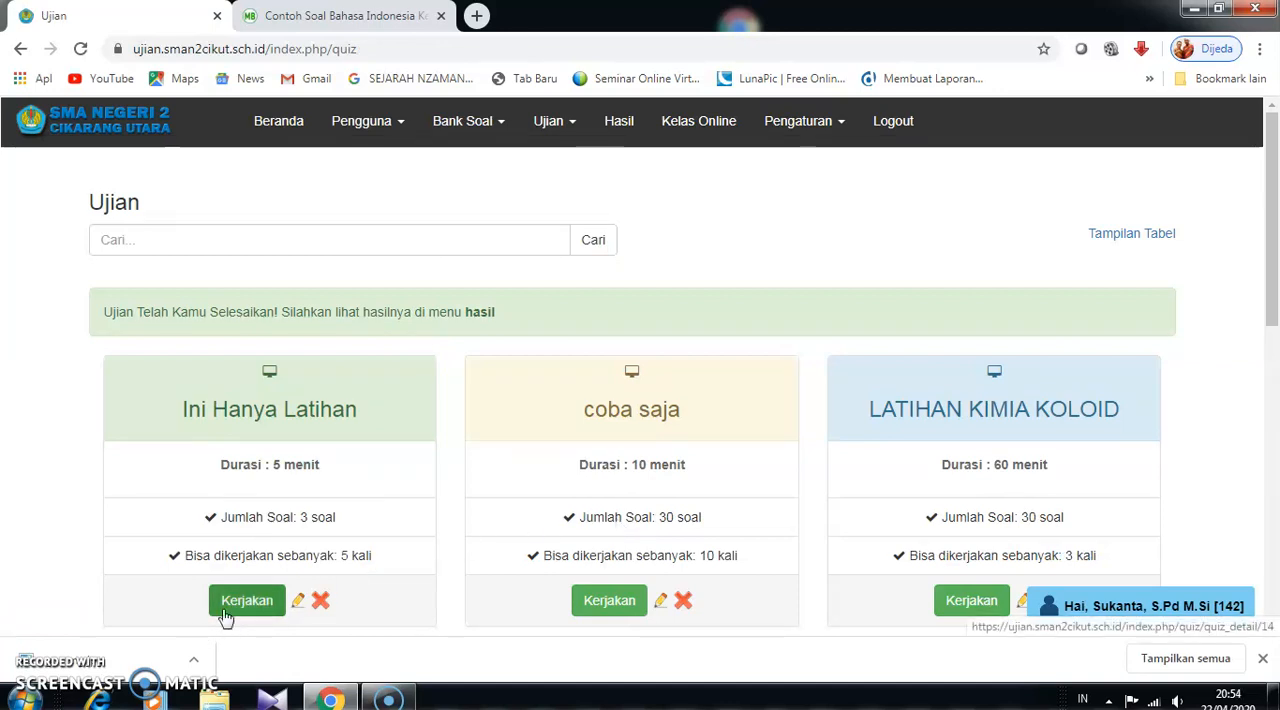
pyautogui.scroll(-1, 378, 625)
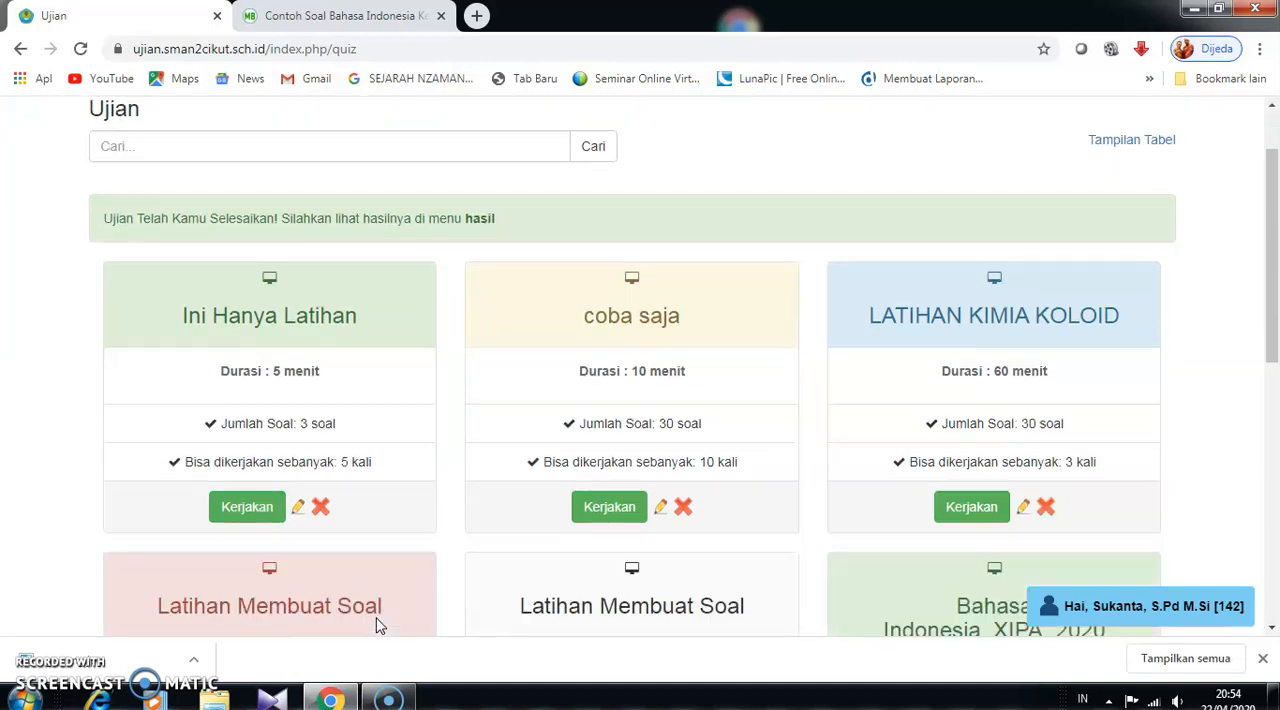